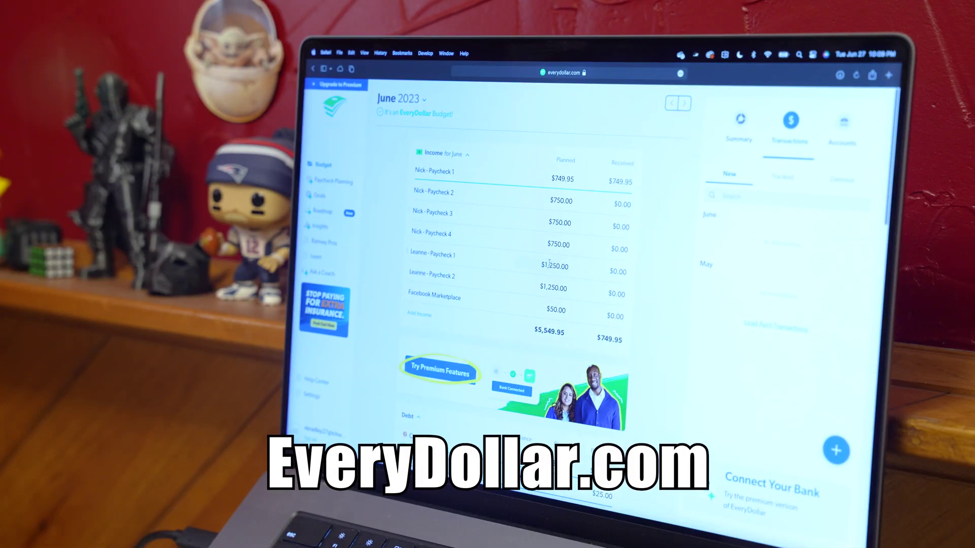
Step: Track $1,250 of received income, dated 06/27/23, for the second earner's first paycheck in the June 2023 budget
{"action": "left_click", "coordinate": [549, 263]}
{"action": "left_click", "coordinate": [829, 455]}
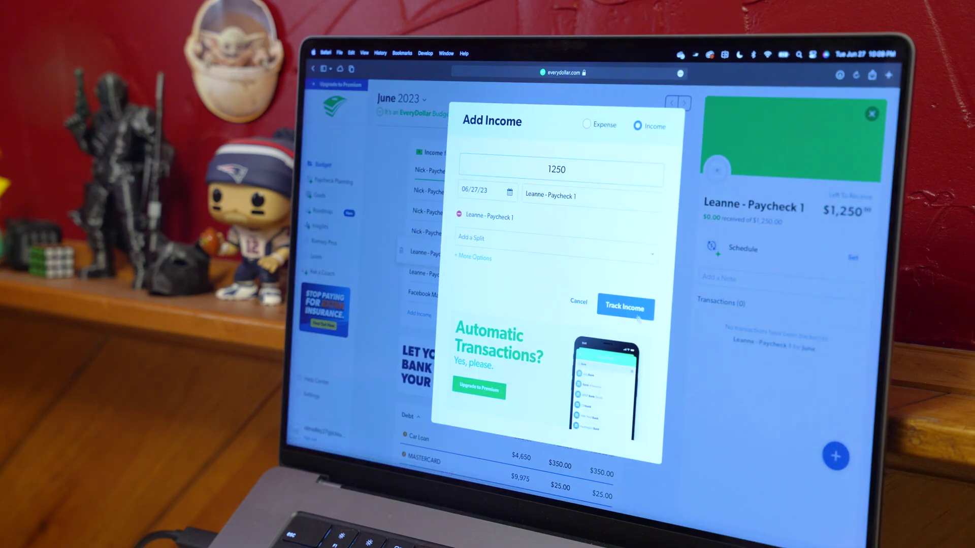
{"action": "left_click", "coordinate": [626, 308]}
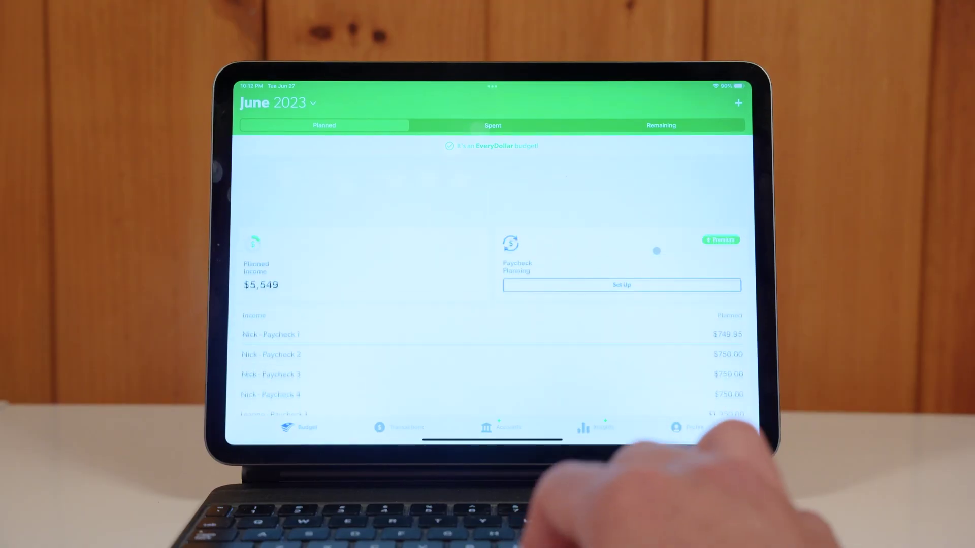
Step: Switch to the browser on the tablet and look through the June 2023 budget on everydollar.com
{"action": "key", "text": "super+Tab"}
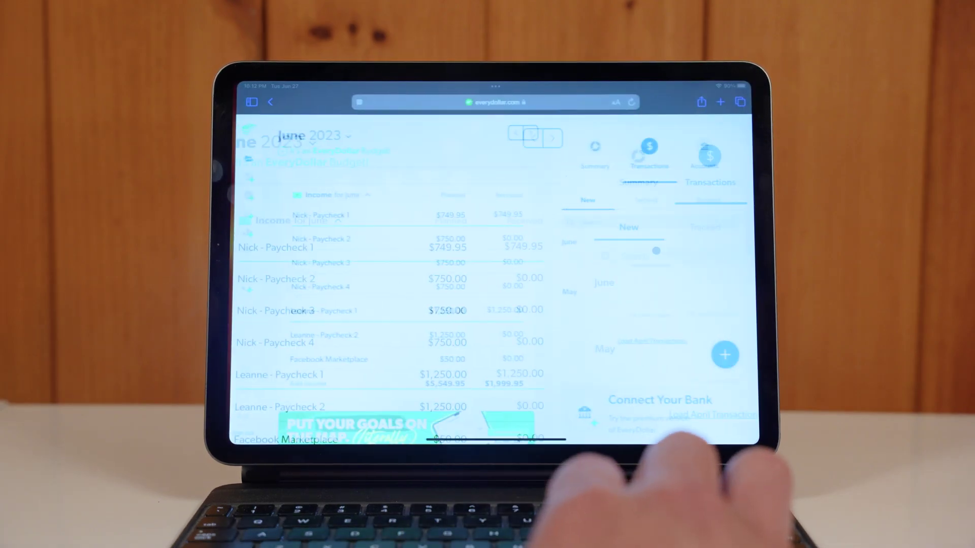
{"action": "scroll", "coordinate": [550, 253], "scroll_direction": "down", "scroll_amount": 10}
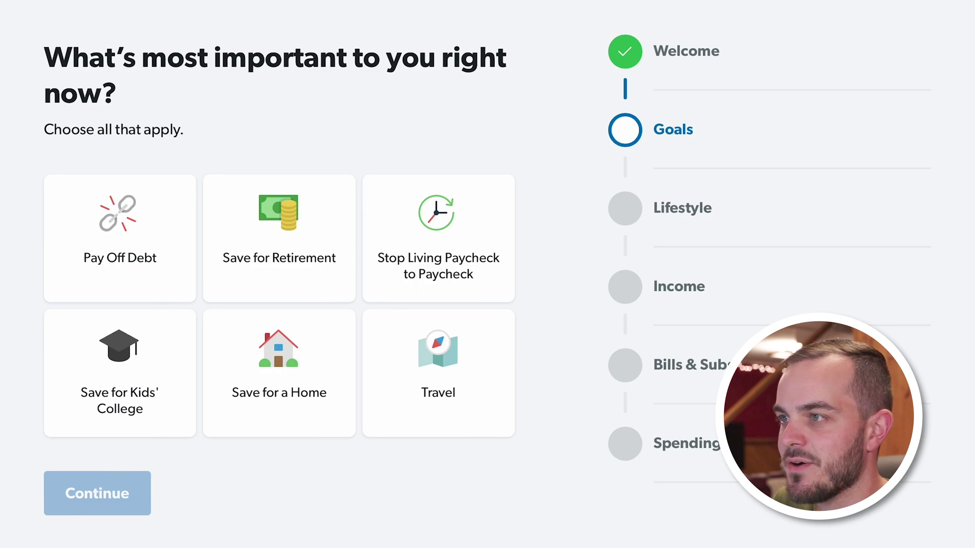
Step: Choose Save for Retirement, Save for a Home and Save for Kids' College as goals and continue
{"action": "left_click", "coordinate": [438, 213]}
{"action": "left_click", "coordinate": [285, 224]}
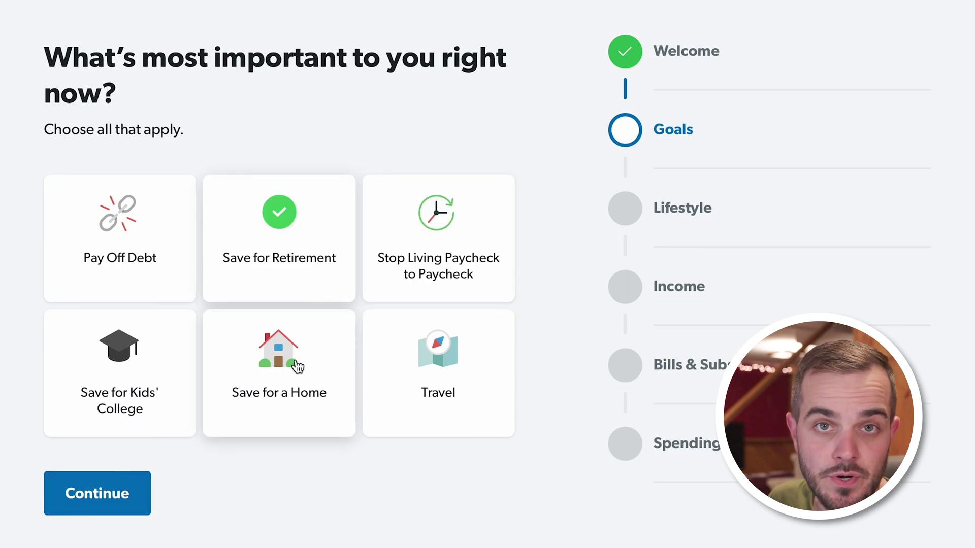
{"action": "left_click", "coordinate": [168, 374]}
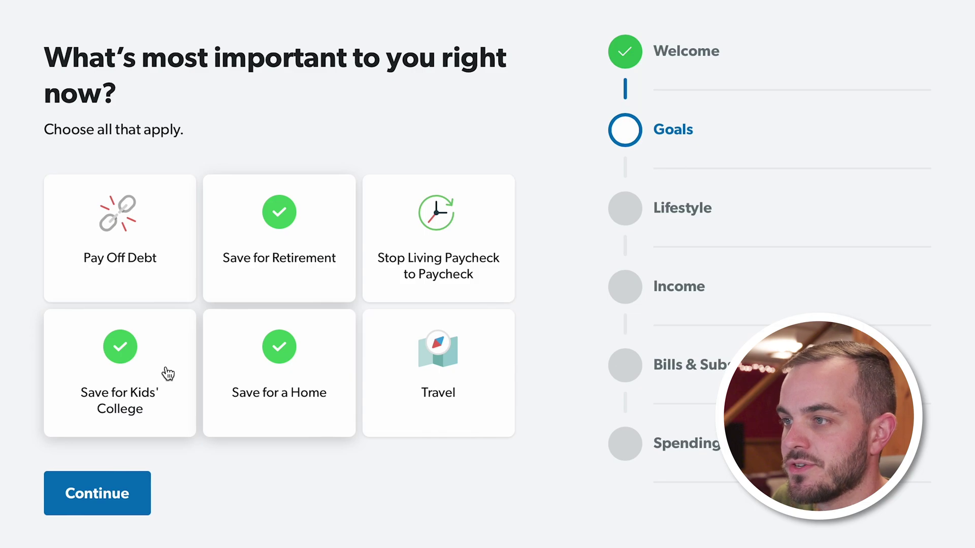
{"action": "left_click", "coordinate": [97, 493]}
Step: Choose I Own a Home, I'm Married and I Have Kids as the lifestyle answers
{"action": "left_click", "coordinate": [167, 227]}
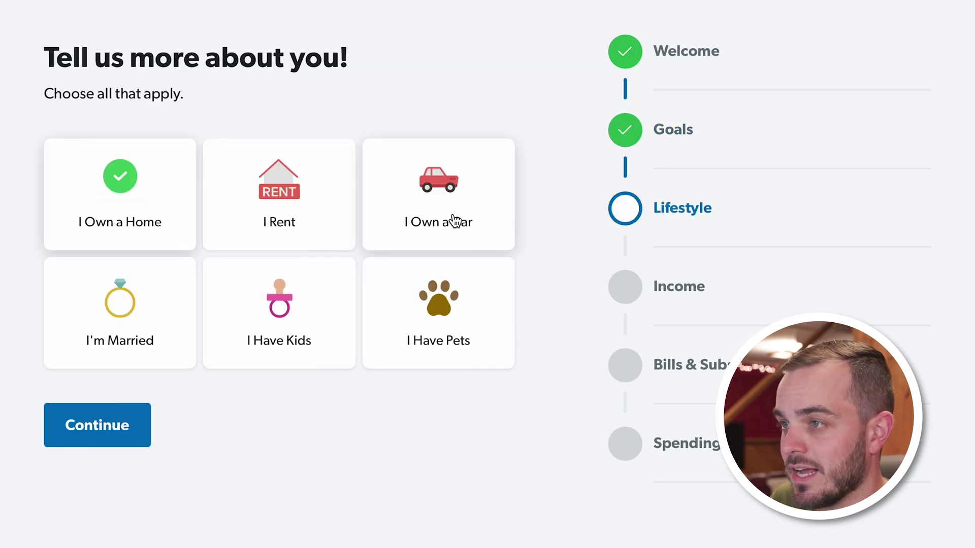
{"action": "left_click", "coordinate": [167, 361]}
{"action": "left_click", "coordinate": [287, 338]}
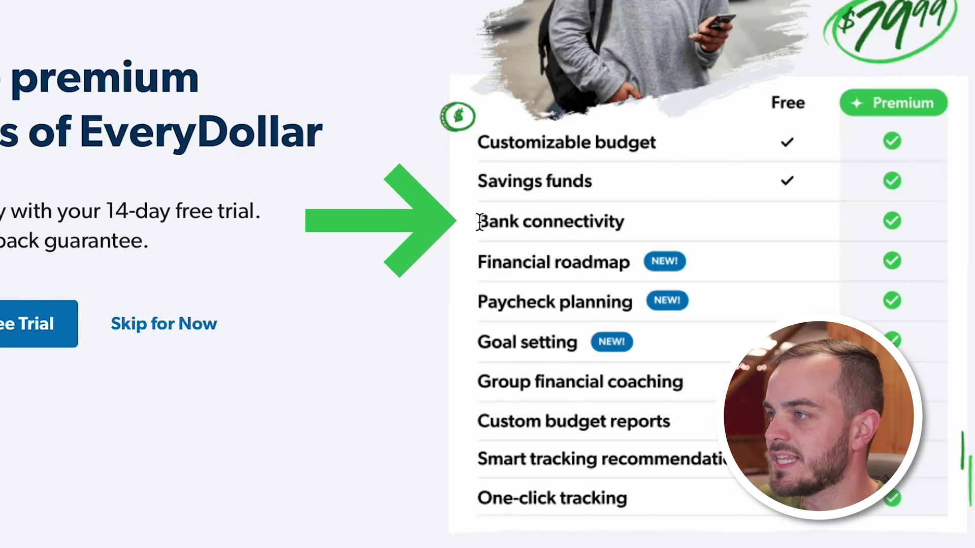
Step: Skip the 14-day premium trial and choose to track expenses manually
{"action": "left_click_drag", "start_coordinate": [536, 284], "coordinate": [635, 280]}
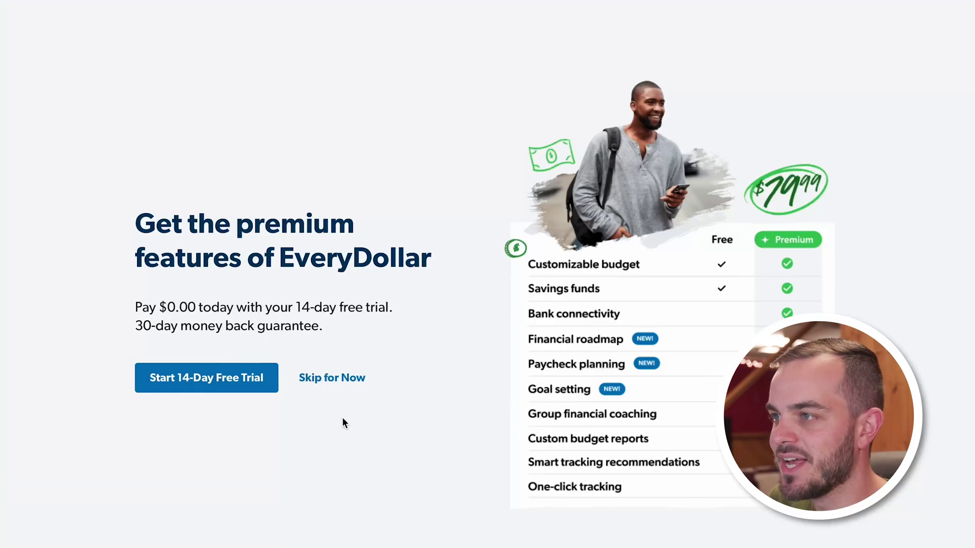
{"action": "left_click", "coordinate": [341, 381]}
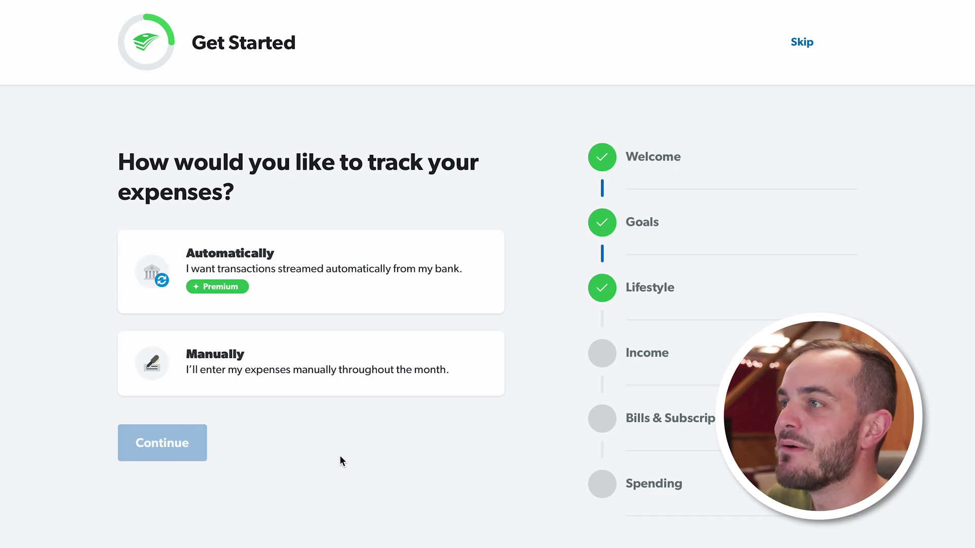
{"action": "left_click", "coordinate": [254, 374]}
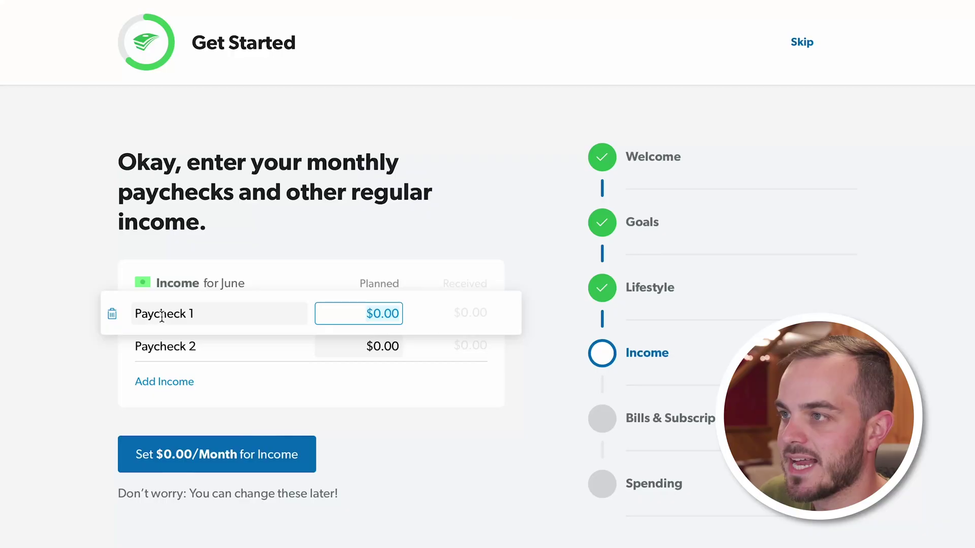
Step: Set up four income lines, Paycheck 1 to Paycheck 4, each prefixed with the first earner's name and a hyphen
{"action": "left_click", "coordinate": [137, 315]}
{"action": "type", "text": "Nick "}
{"action": "type", "text": "-"}
{"action": "left_click", "coordinate": [136, 346]}
{"action": "type", "text": "Nick -"}
{"action": "left_click", "coordinate": [136, 383]}
{"action": "type", "text": "Nick -"}
{"action": "left_click", "coordinate": [144, 429]}
{"action": "type", "text": "Nick -"}
Step: Add two more income lines, labelled with the second earner's name followed by Paycheck 1 and Paycheck 2
{"action": "left_click", "coordinate": [144, 448]}
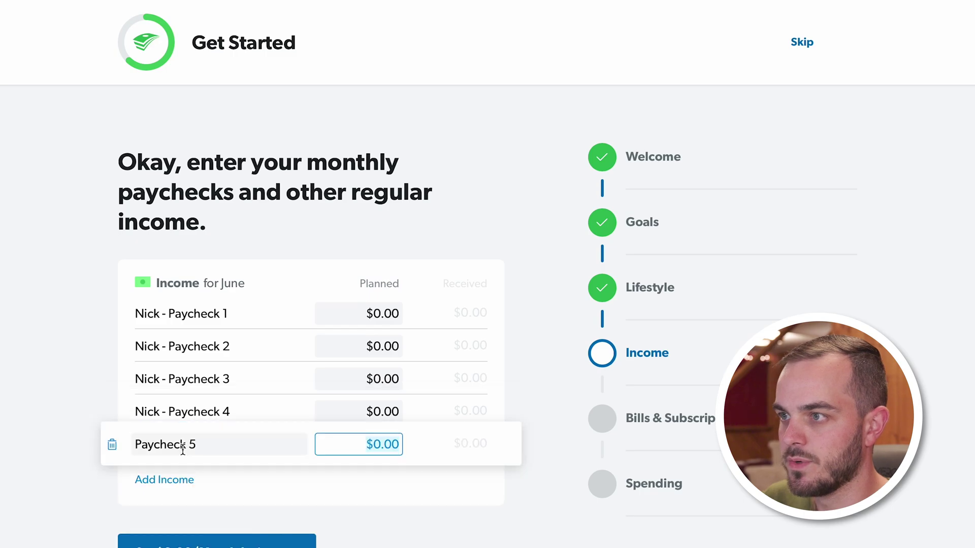
{"action": "left_click", "coordinate": [141, 443]}
{"action": "type", "text": "Leanne -"}
{"action": "left_click", "coordinate": [144, 480]}
{"action": "left_click", "coordinate": [136, 478]}
{"action": "type", "text": "Lea"}
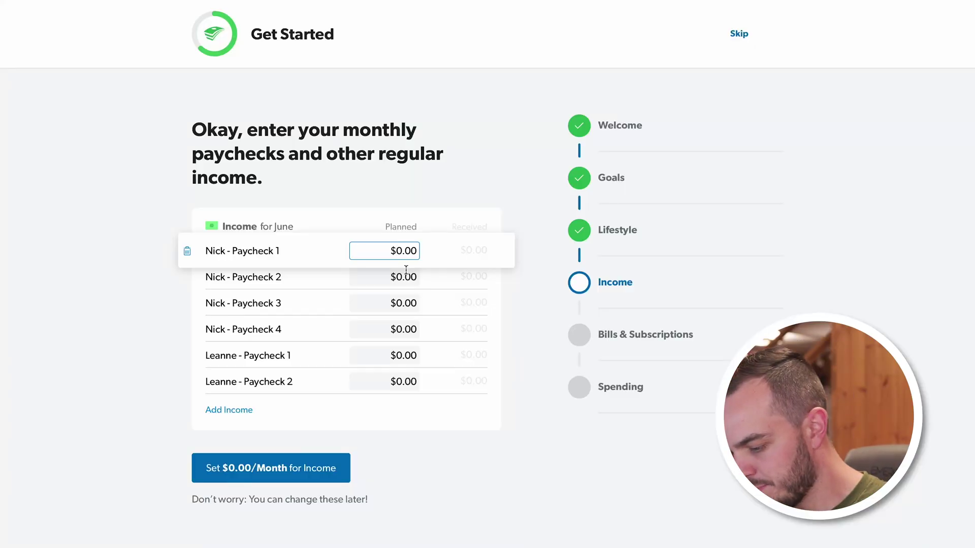
Step: Set the planned amount of each of the first earner's four paychecks to $750.00
{"action": "left_click", "coordinate": [395, 278]}
{"action": "type", "text": "7"}
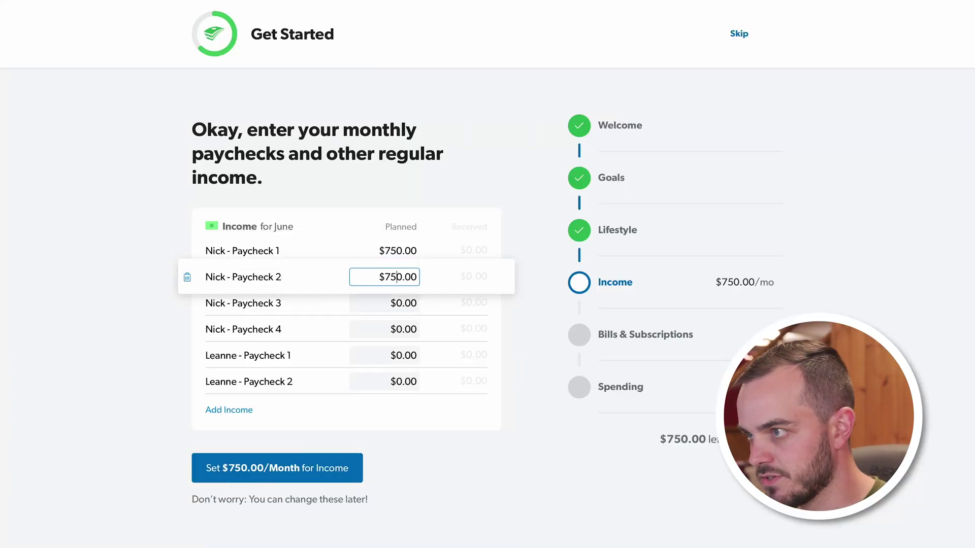
{"action": "type", "text": "5"}
{"action": "left_click", "coordinate": [397, 304]}
{"action": "type", "text": "75"}
{"action": "left_click", "coordinate": [397, 330]}
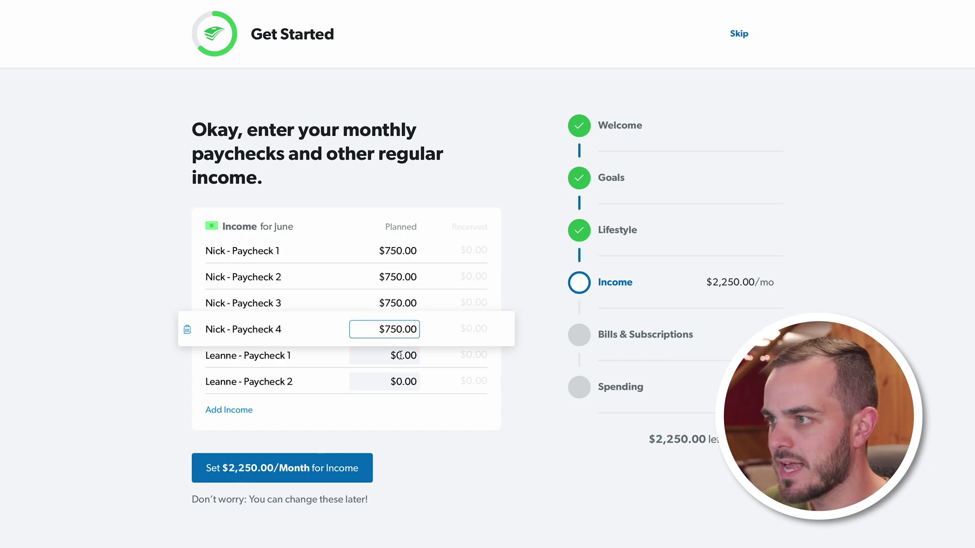
Step: Set the second earner's two paychecks to $1,250.00 each and submit the monthly income
{"action": "left_click", "coordinate": [403, 357]}
{"action": "left_click", "coordinate": [398, 389]}
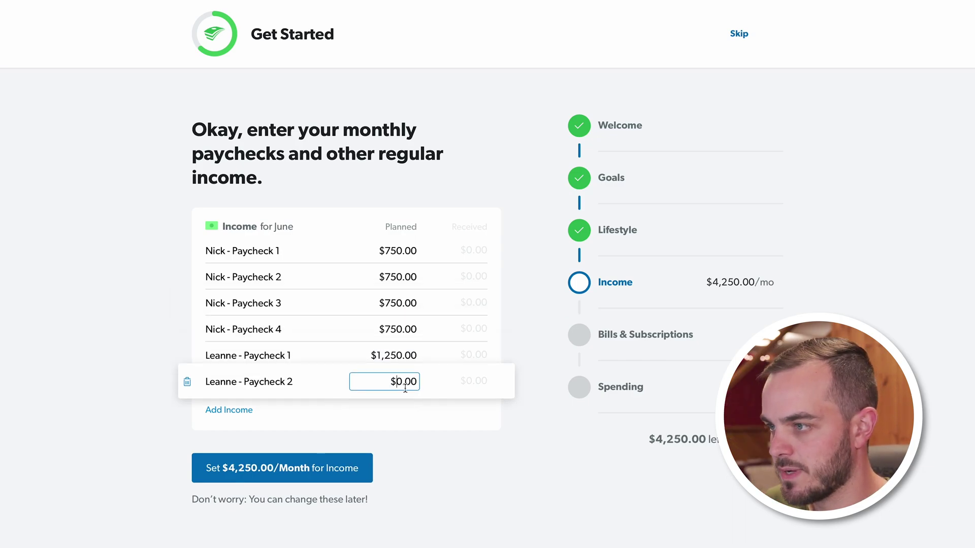
{"action": "type", "text": "125"}
{"action": "left_click", "coordinate": [509, 455]}
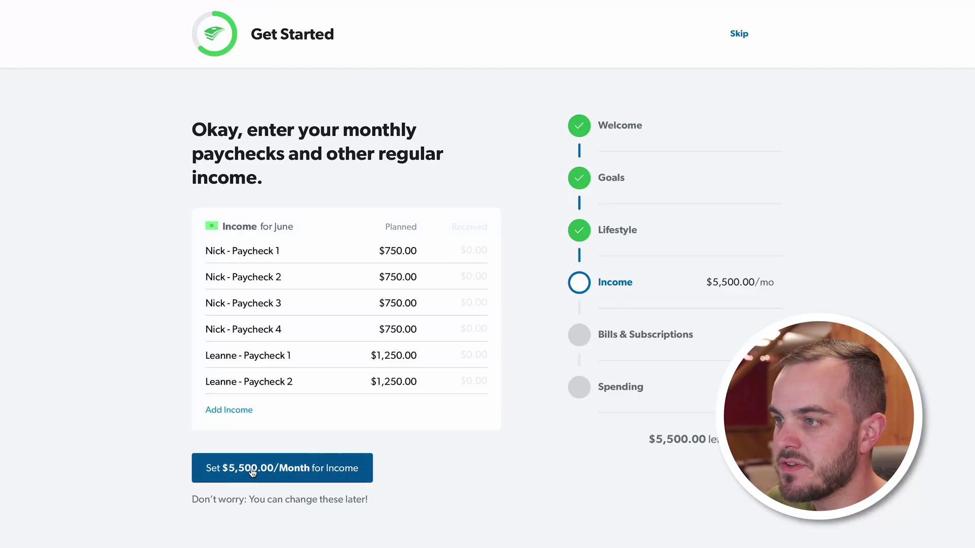
{"action": "left_click", "coordinate": [310, 474]}
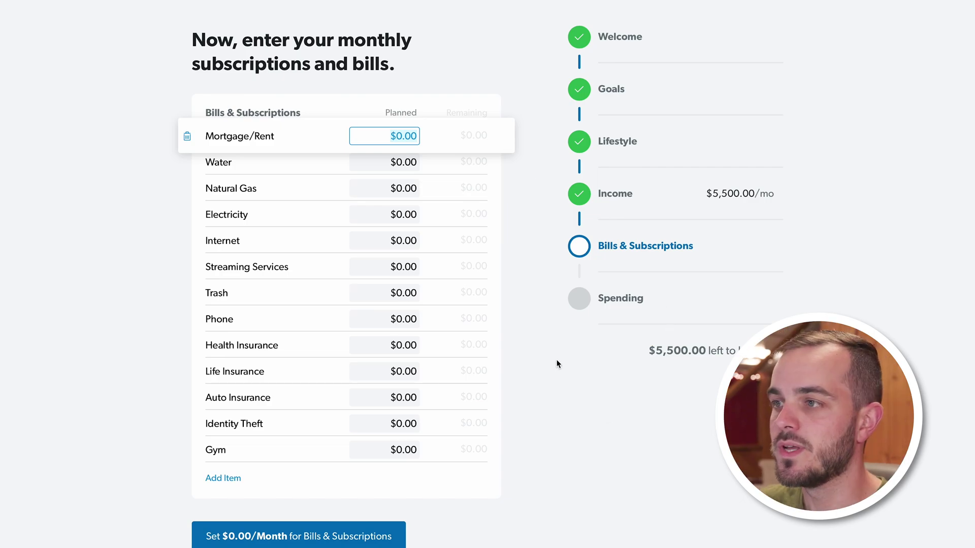
Step: Delete the Trash item from Bills & Subscriptions
{"action": "left_click", "coordinate": [233, 291]}
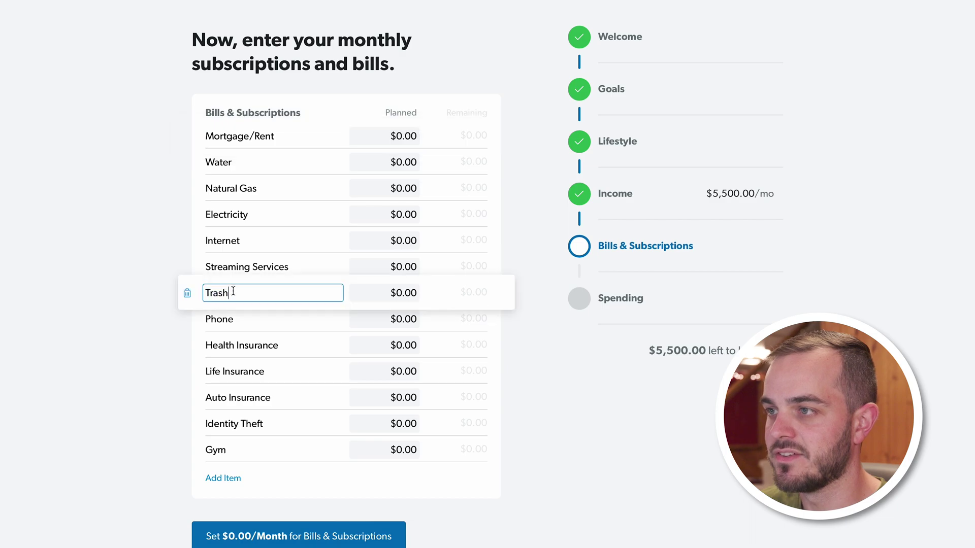
{"action": "left_click", "coordinate": [187, 294]}
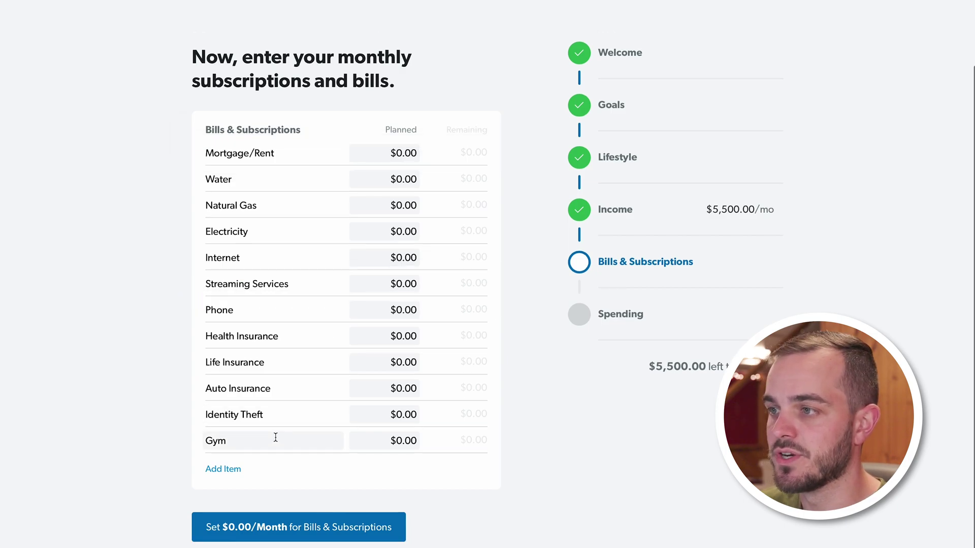
{"action": "left_click", "coordinate": [364, 215]}
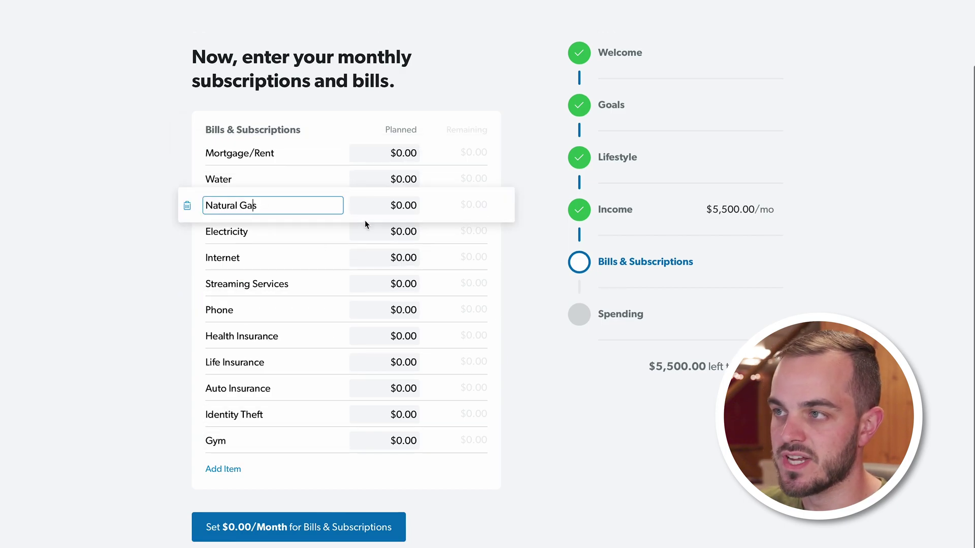
Step: Rename the Mortgage/Rent item as Mortgage and set its planned amount to $1,234.56
{"action": "left_click", "coordinate": [284, 157]}
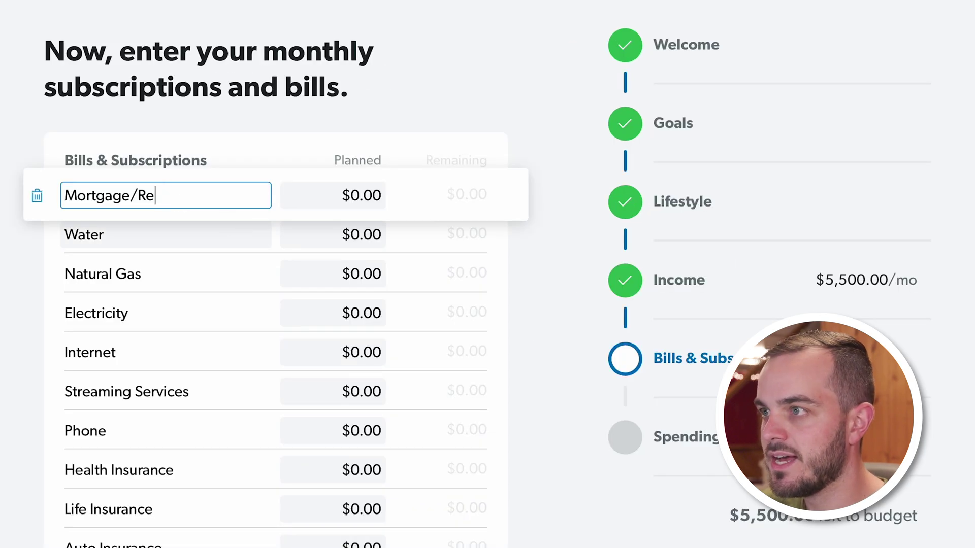
{"action": "key", "text": "BackSpace"}
{"action": "key", "text": "Tab"}
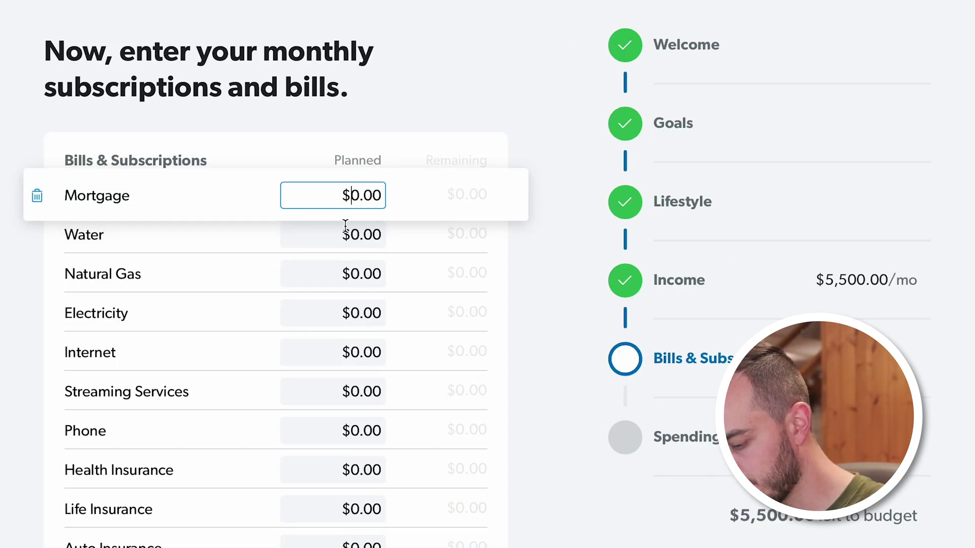
{"action": "left_click", "coordinate": [515, 388]}
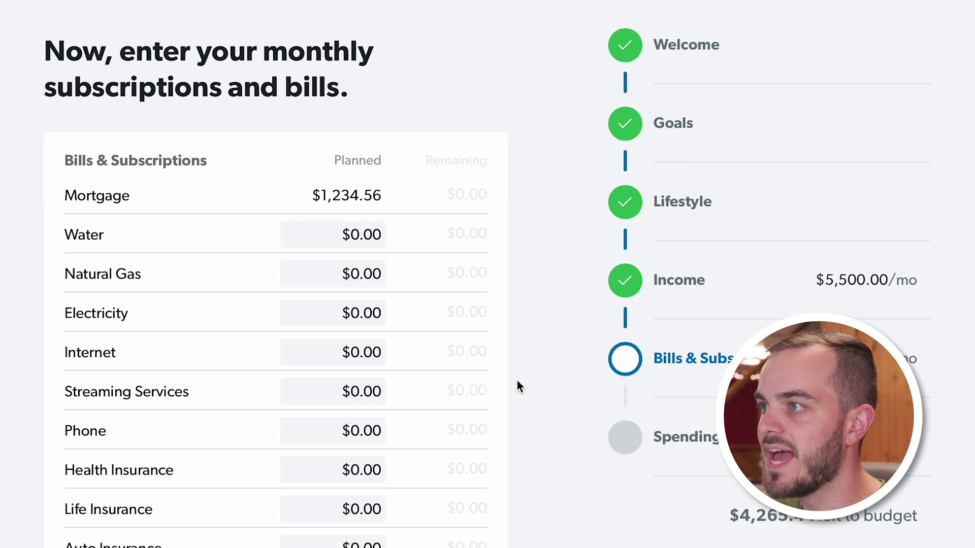
Step: Rename the Water item as HOA and set its planned amount to $321.09
{"action": "left_click", "coordinate": [117, 234]}
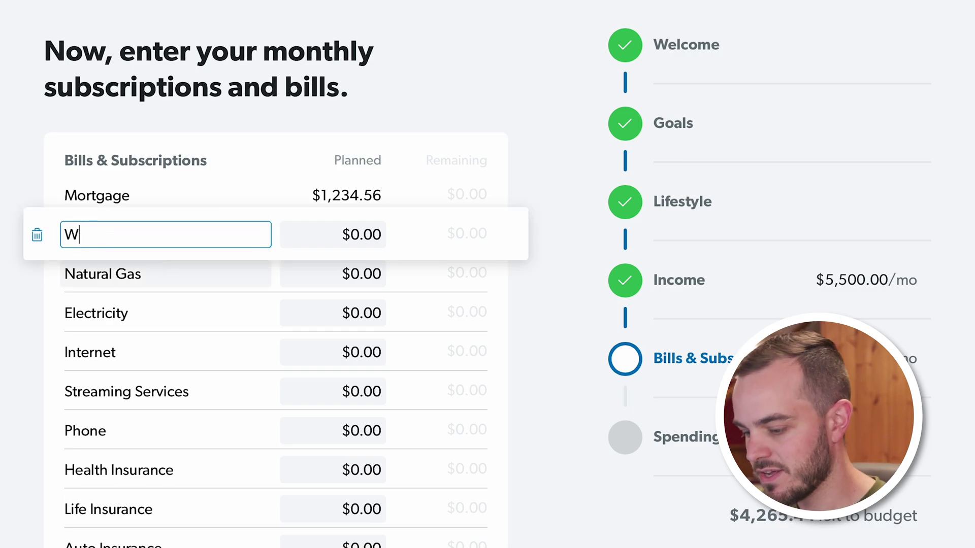
{"action": "type", "text": "HOA"}
{"action": "left_click", "coordinate": [376, 235]}
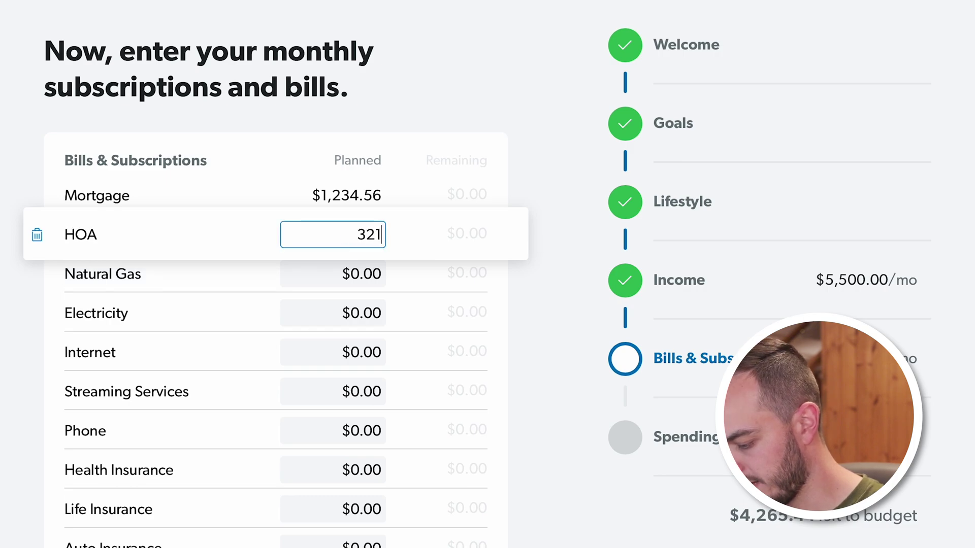
Step: Set the planned amounts to $75.00 for Natural Gas, $75.00 for Electricity and $34.99 for Internet
{"action": "left_click", "coordinate": [350, 281]}
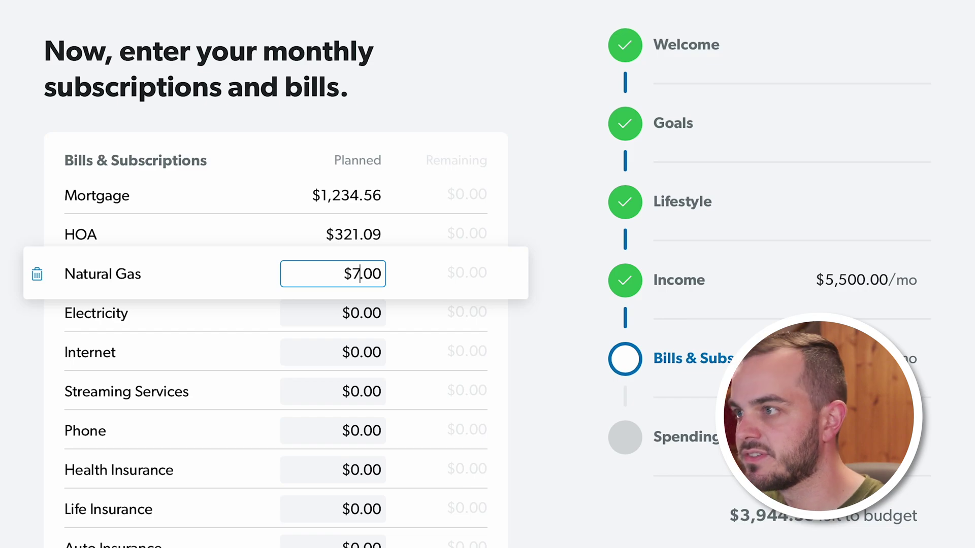
{"action": "type", "text": "5"}
{"action": "left_click", "coordinate": [354, 311]}
{"action": "type", "text": "75"}
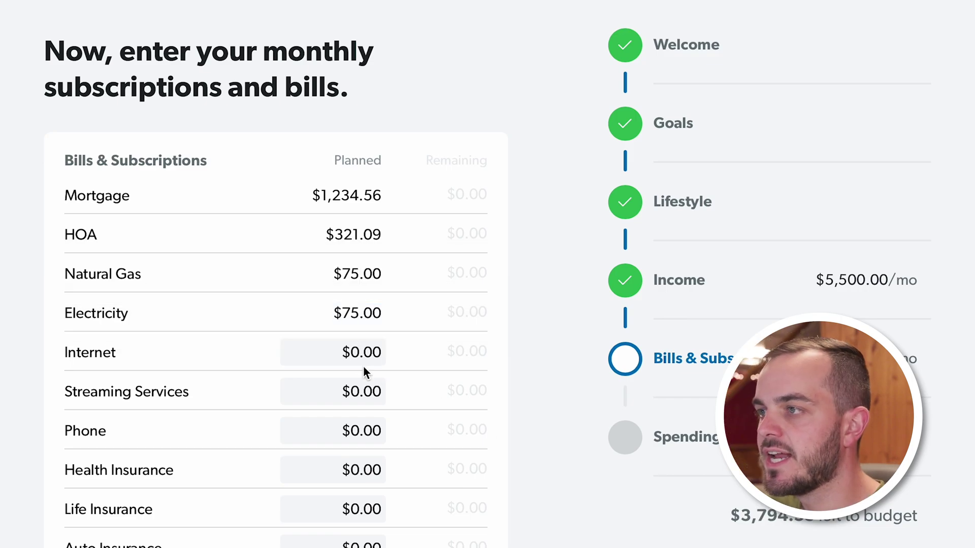
{"action": "left_click", "coordinate": [361, 355]}
{"action": "type", "text": "34.99"}
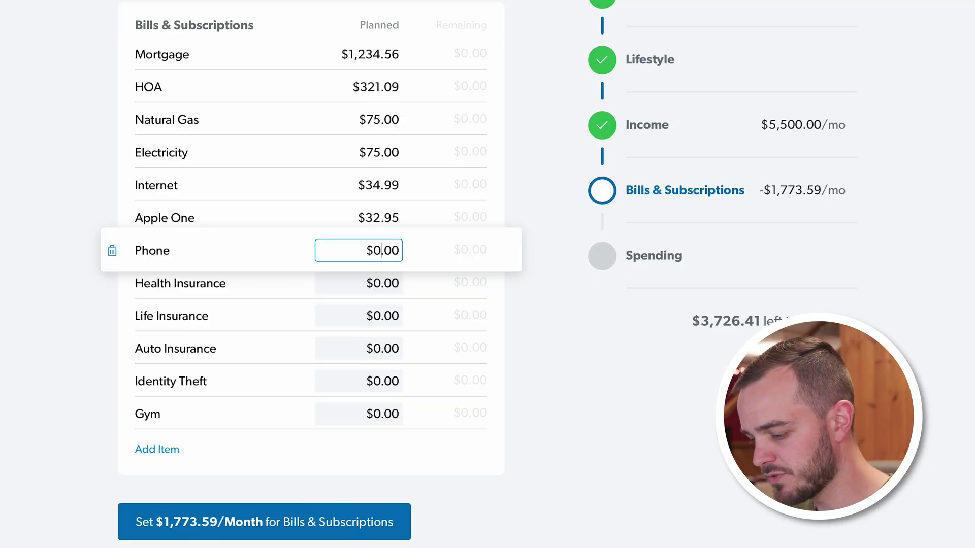
Step: Set Phone to $76.54 and delete the Health Insurance and Life Insurance items
{"action": "type", "text": "76.54"}
{"action": "key", "text": "Tab"}
{"action": "left_click", "coordinate": [113, 284]}
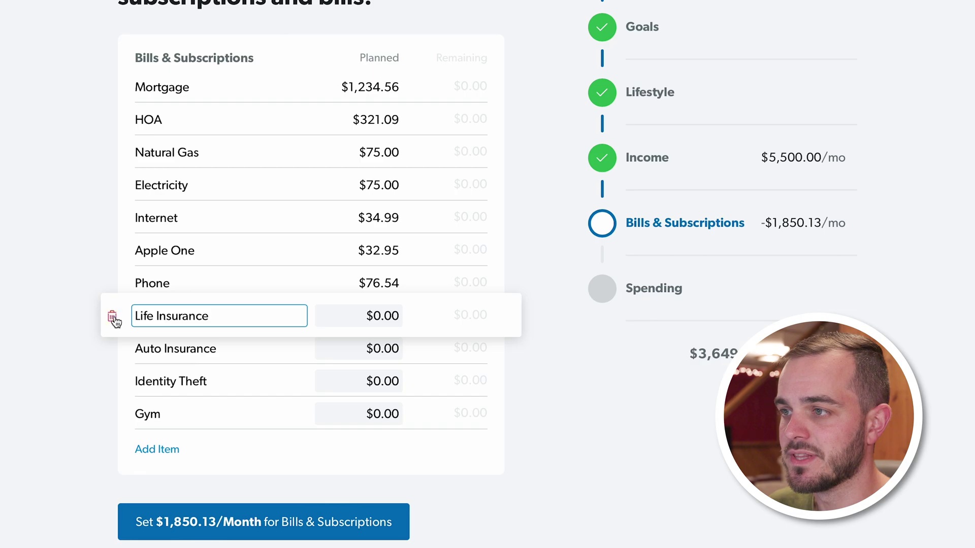
{"action": "left_click", "coordinate": [112, 318]}
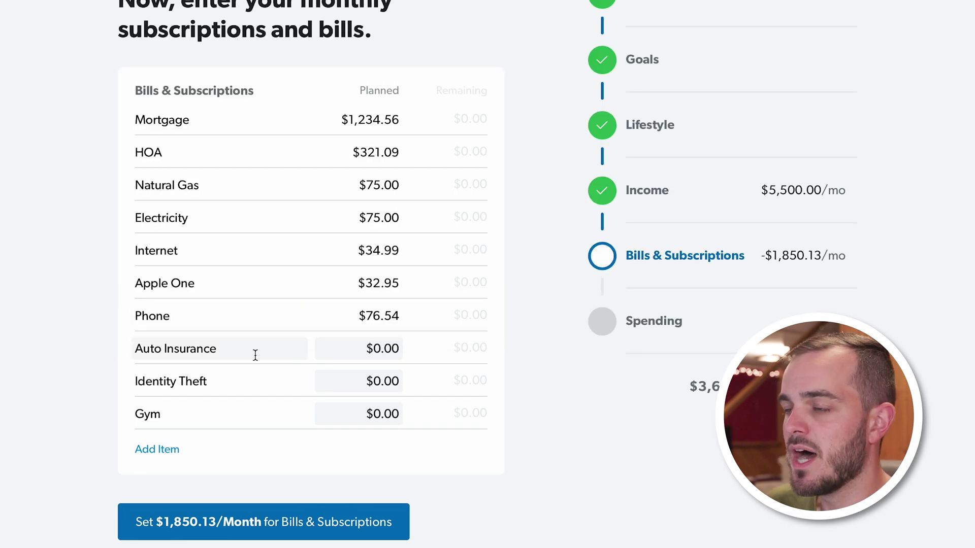
Step: Enter a separate auto insurance item labelled with each partner's name, planned at $99.99 and $88.88
{"action": "left_click", "coordinate": [143, 352]}
{"action": "type", "text": "z"}
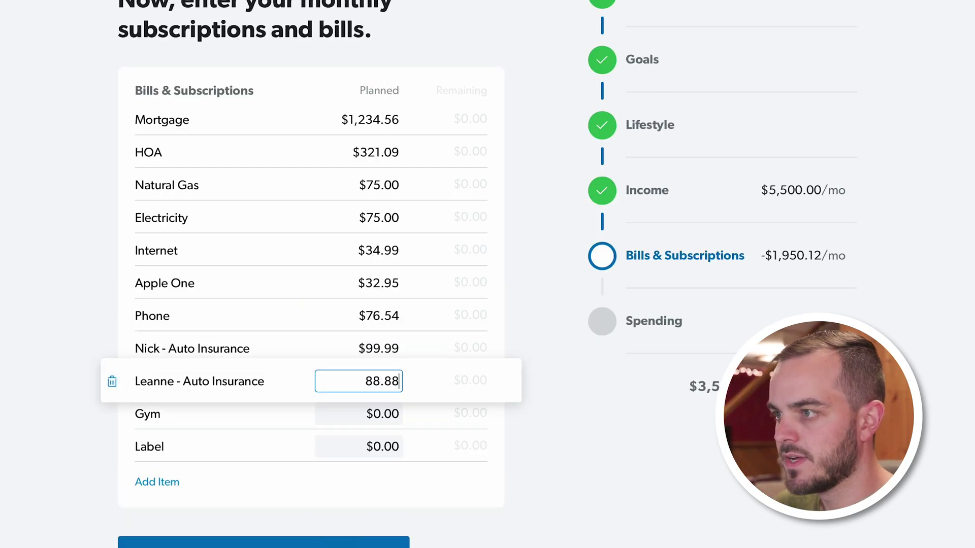
{"action": "left_click", "coordinate": [594, 479]}
Step: Delete the Gym item and the unnamed item from the end of the bills list
{"action": "left_click", "coordinate": [144, 414]}
{"action": "left_click", "coordinate": [112, 414]}
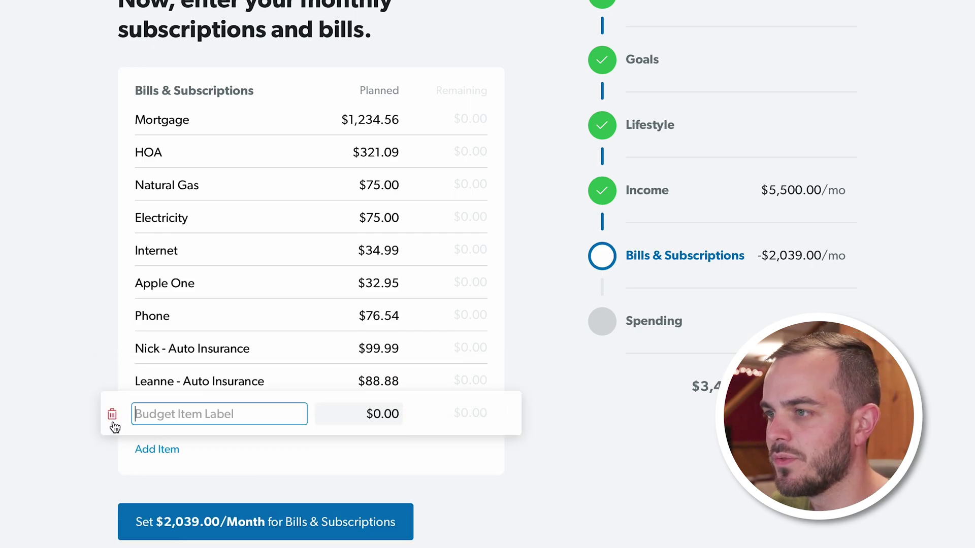
{"action": "left_click", "coordinate": [111, 414]}
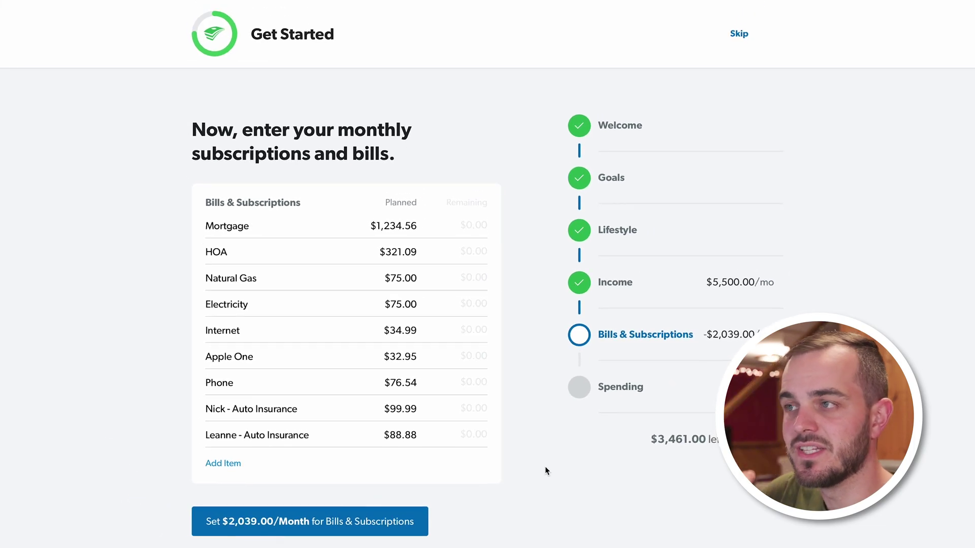
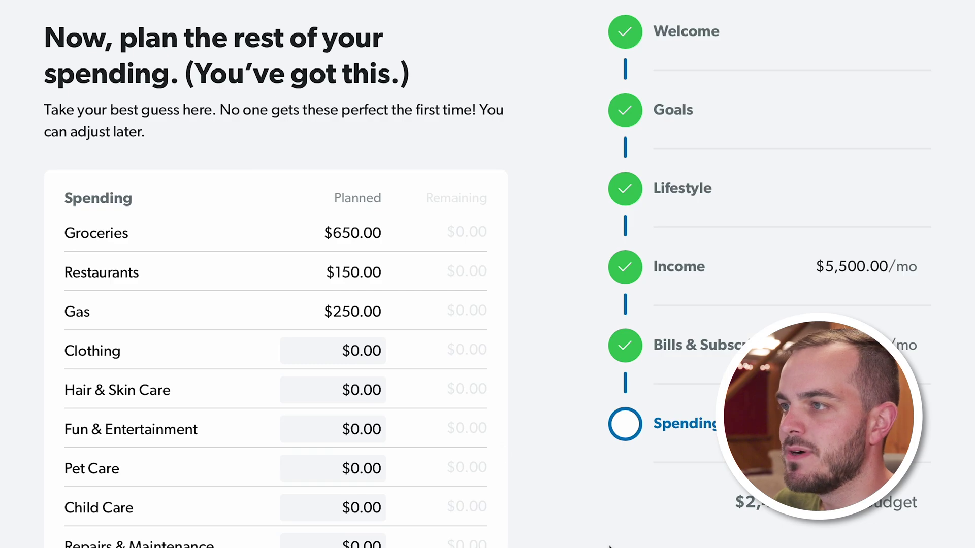
Step: Plan $50.00 for Clothing and $55.00 for Hair & Skin Care, and delete the Fun & Entertainment item
{"action": "left_click", "coordinate": [349, 356]}
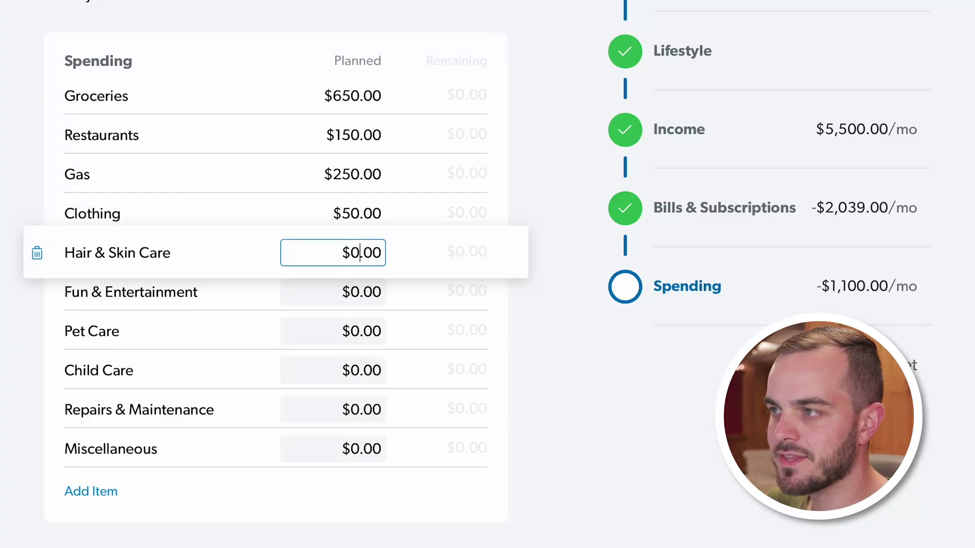
{"action": "type", "text": "55"}
{"action": "left_click", "coordinate": [386, 361]}
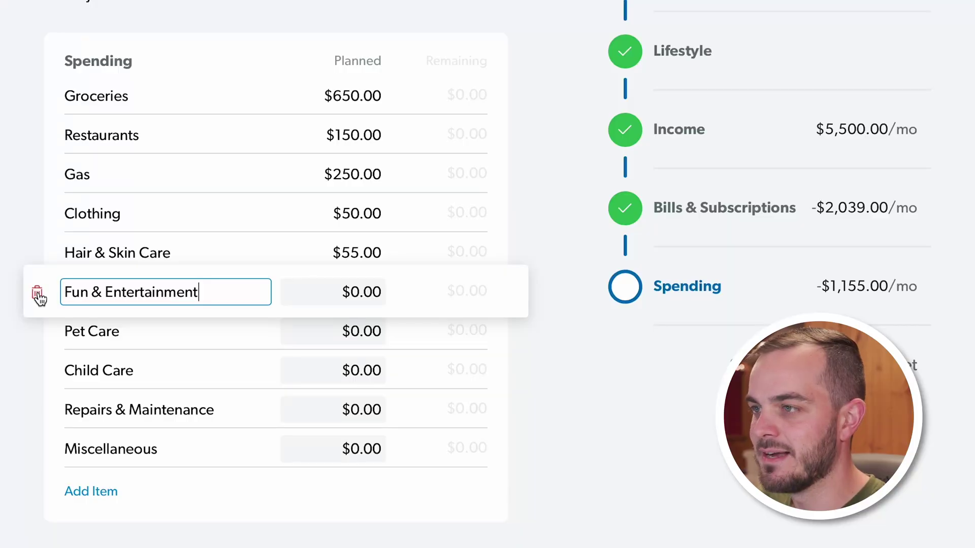
{"action": "left_click", "coordinate": [35, 291]}
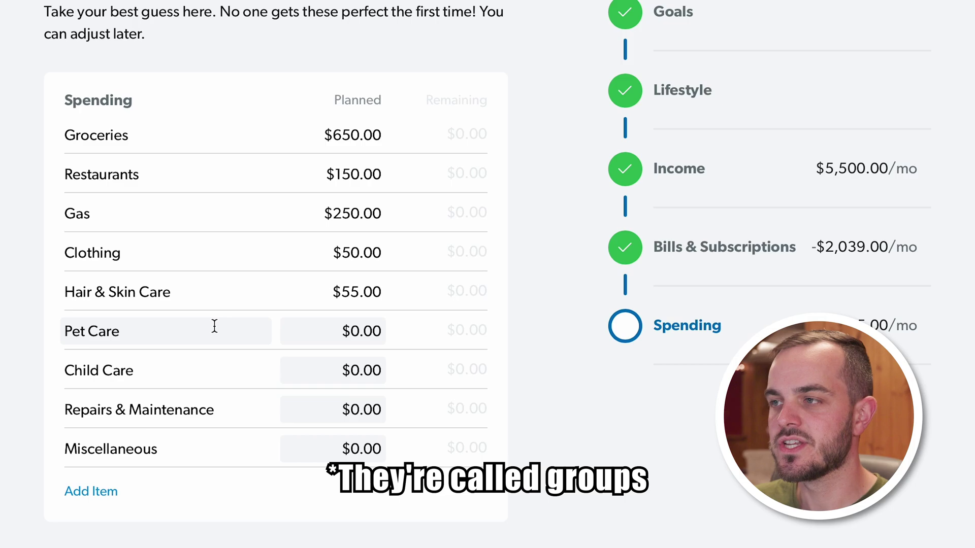
Step: Set the planned amounts to $100.00 for Pet Care, $1,200.00 for Child Care and $150.00 for Miscellaneous
{"action": "left_click", "coordinate": [349, 331]}
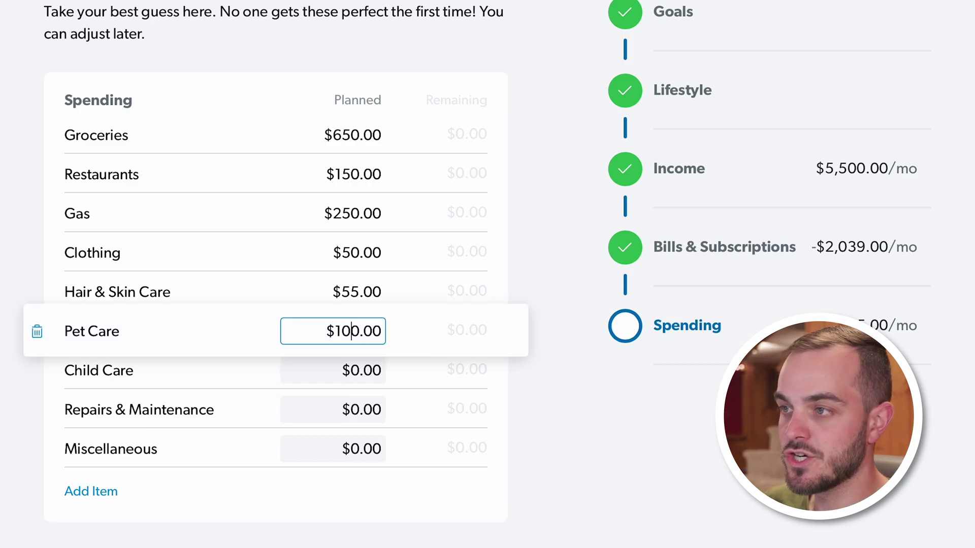
{"action": "left_click", "coordinate": [353, 370]}
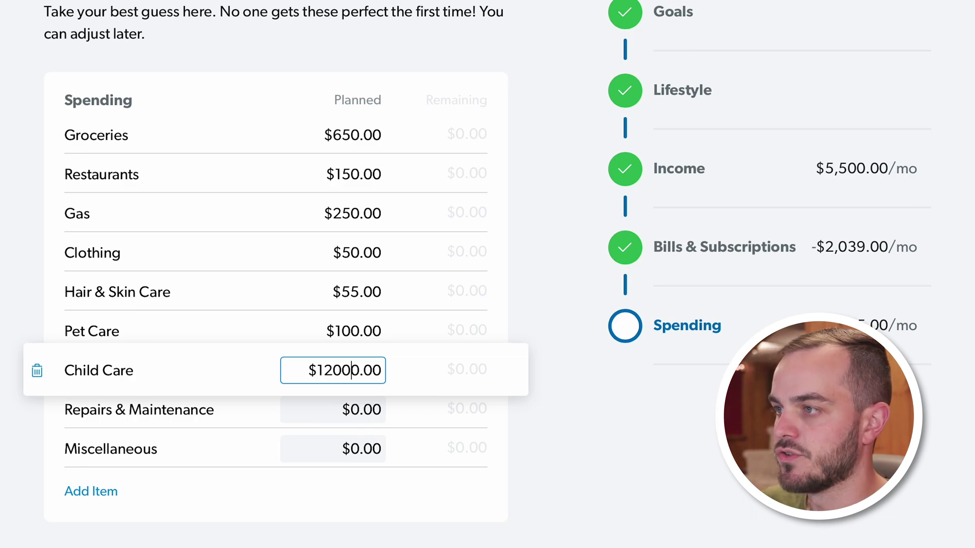
{"action": "key", "text": "Return"}
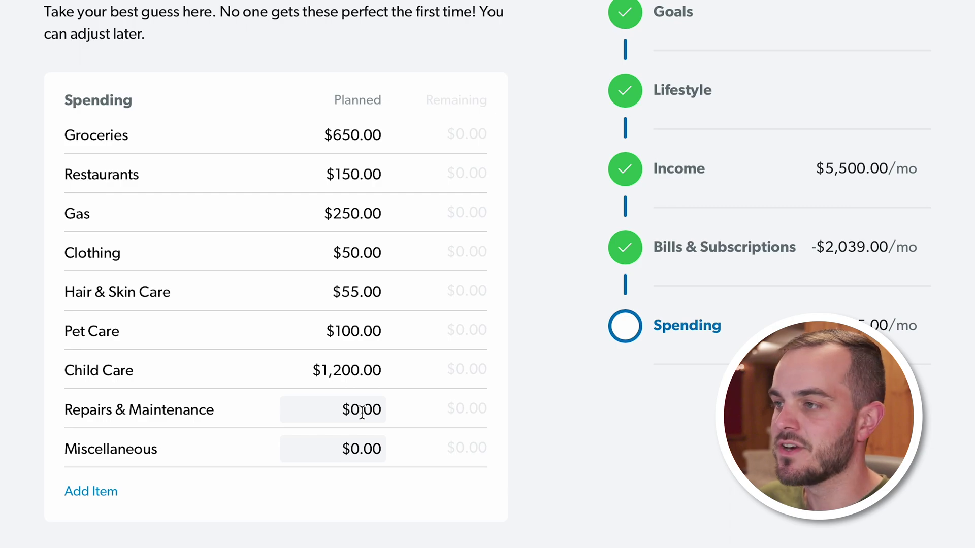
{"action": "left_click", "coordinate": [358, 448]}
{"action": "type", "text": "15"}
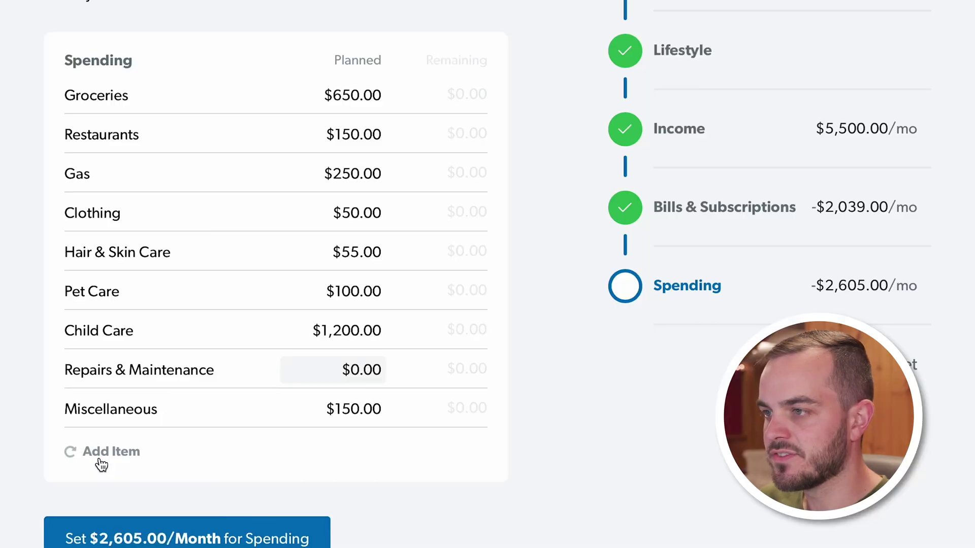
Step: Add a spending item named Gifts, planned at $150.00
{"action": "left_click", "coordinate": [94, 455]}
{"action": "left_click", "coordinate": [122, 453]}
{"action": "key", "text": "BackSpace"}
{"action": "key", "text": "BackSpace"}
{"action": "key", "text": "BackSpace"}
{"action": "key", "text": "BackSpace"}
{"action": "key", "text": "BackSpace"}
{"action": "type", "text": "G"}
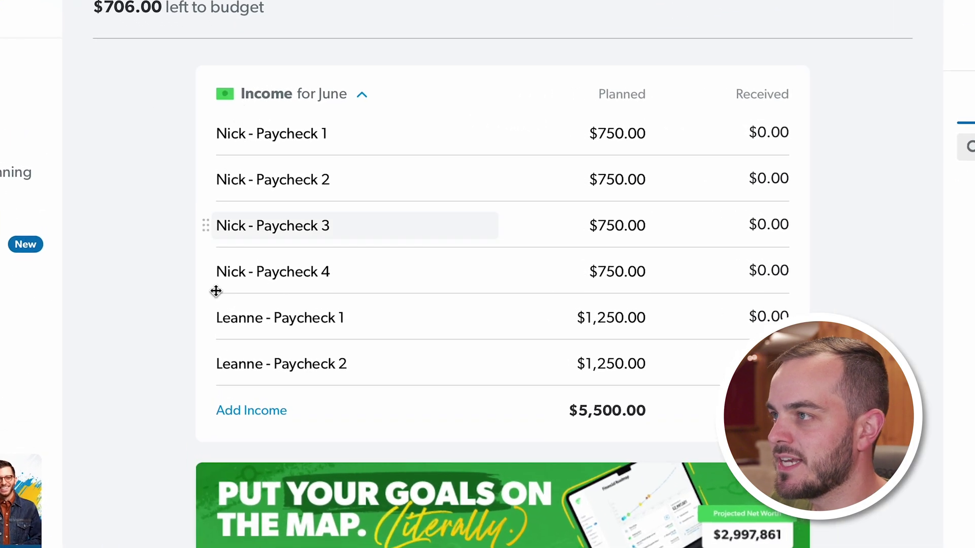
Step: Review the June budget from the items in the Giving group through Bills & Subscriptions down to Debt
{"action": "scroll", "coordinate": [216, 291], "scroll_direction": "down", "scroll_amount": 6}
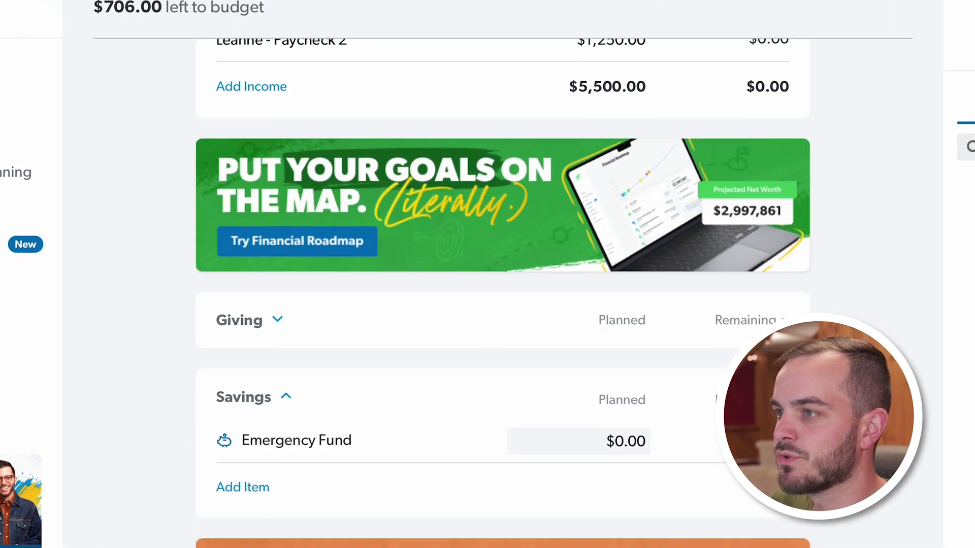
{"action": "left_click", "coordinate": [275, 325]}
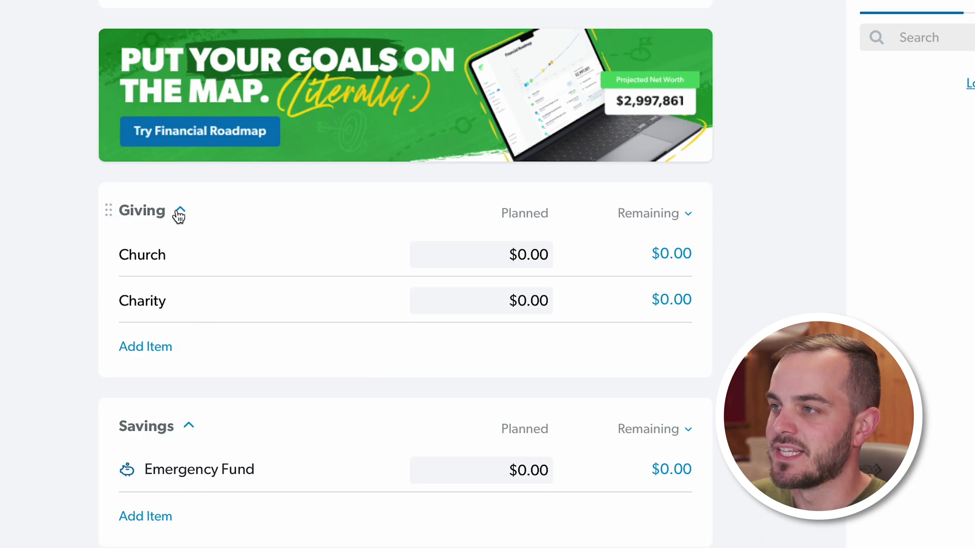
{"action": "left_click", "coordinate": [180, 212]}
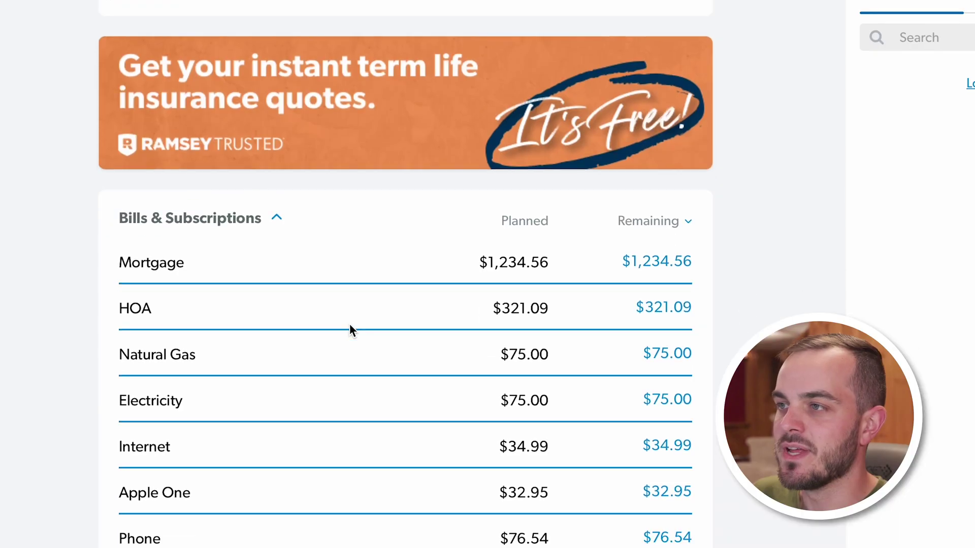
{"action": "scroll", "coordinate": [350, 327], "scroll_direction": "down", "scroll_amount": 1}
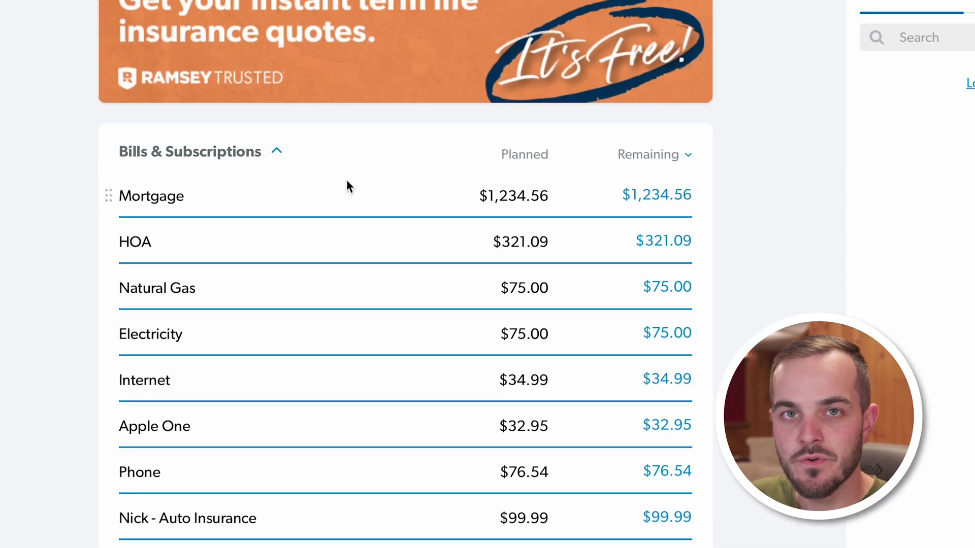
{"action": "scroll", "coordinate": [376, 202], "scroll_direction": "down", "scroll_amount": 8}
{"action": "scroll", "coordinate": [365, 270], "scroll_direction": "down", "scroll_amount": 8}
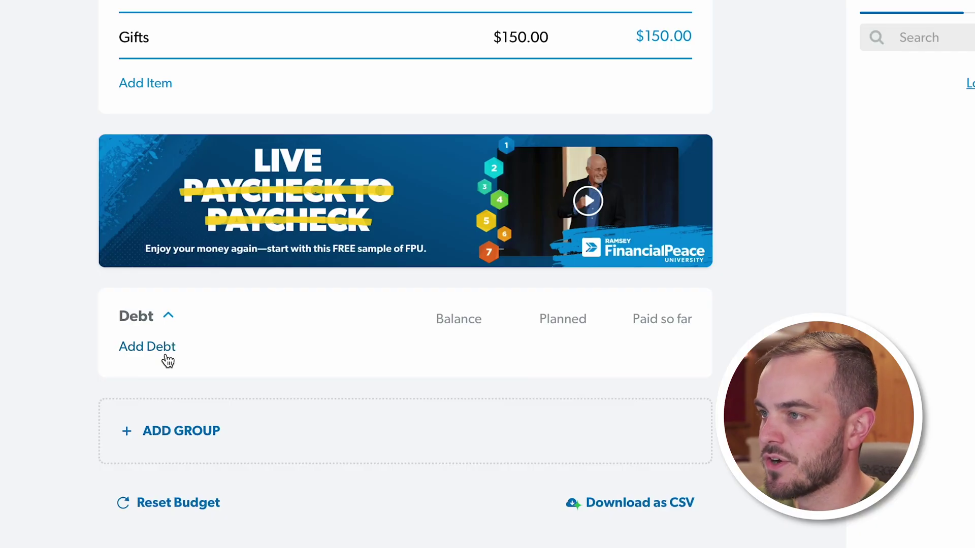
Step: Start a new debt named Car Loan with the debt type Auto and a current balance of $5,000.00
{"action": "left_click", "coordinate": [167, 361]}
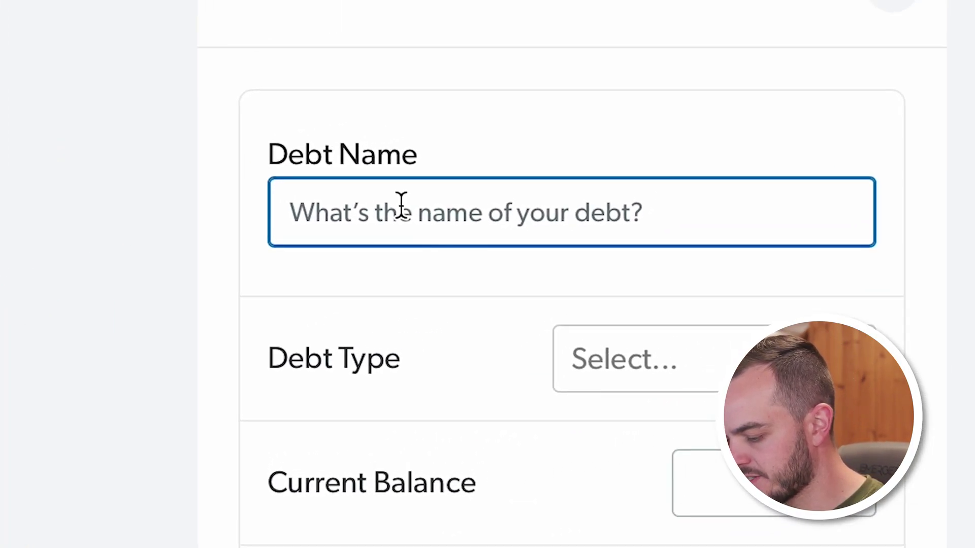
{"action": "type", "text": "Car Loan"}
{"action": "left_click", "coordinate": [634, 359]}
{"action": "left_click", "coordinate": [706, 507]}
{"action": "left_click", "coordinate": [701, 508]}
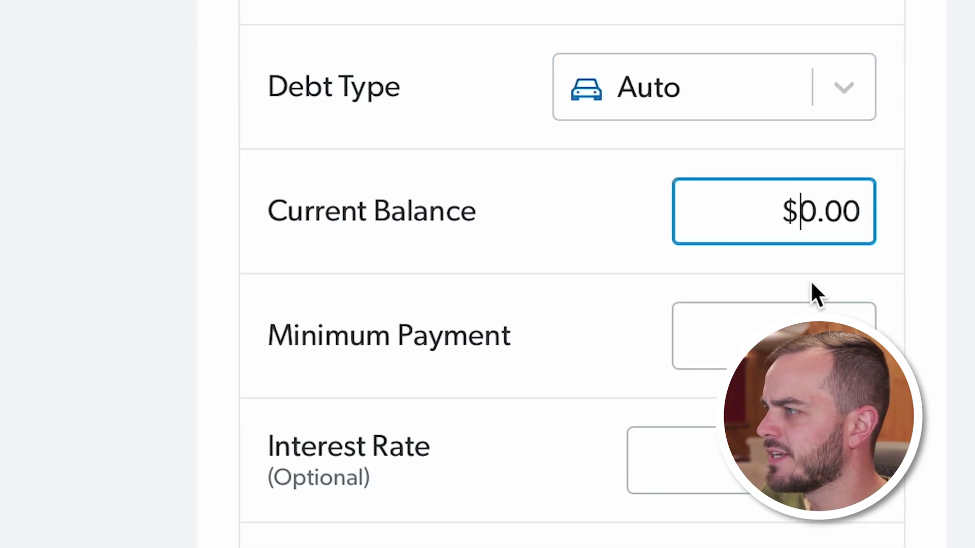
{"action": "type", "text": "5000"}
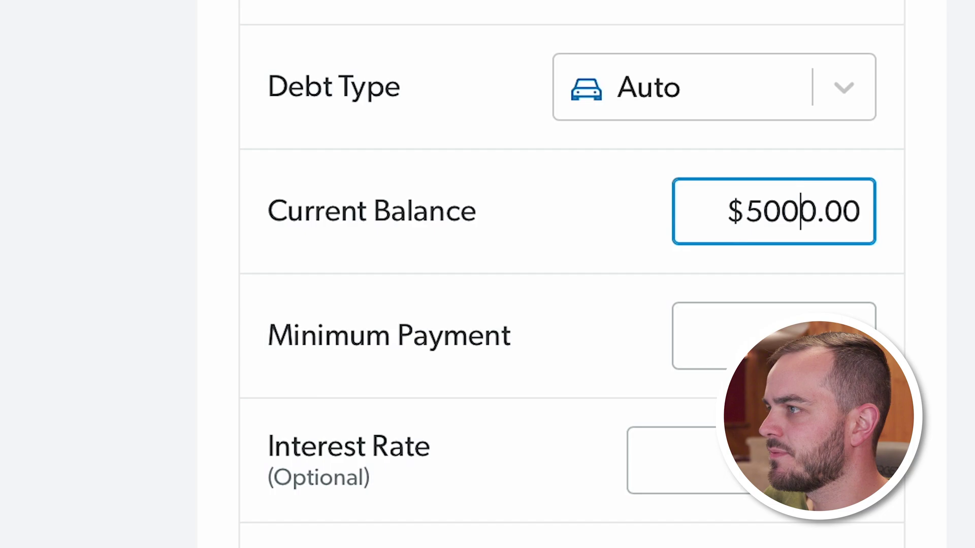
Step: Give the car loan a $350.00 minimum payment, 5% interest rate and $15,000.00 original balance, and add the debt
{"action": "left_click", "coordinate": [802, 361]}
{"action": "type", "text": "350.00"}
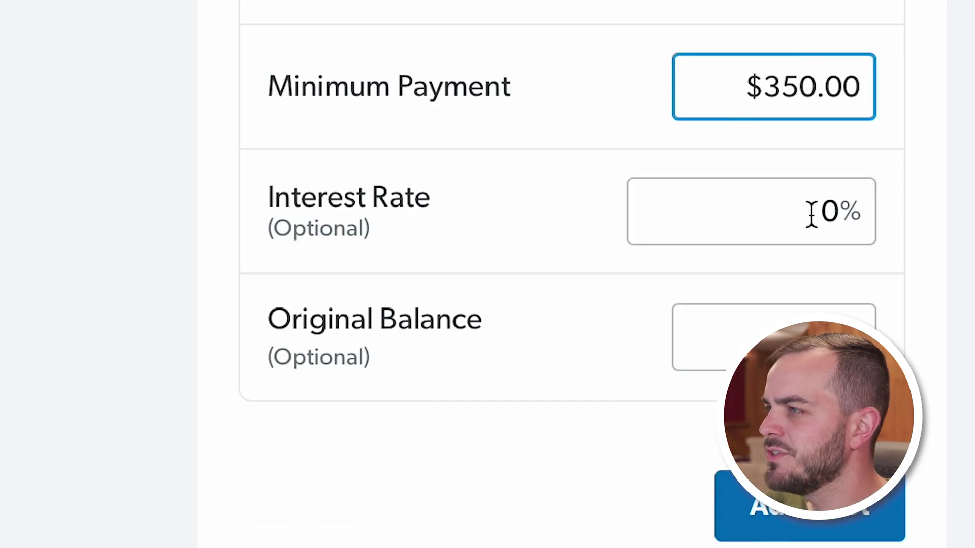
{"action": "left_click", "coordinate": [811, 214]}
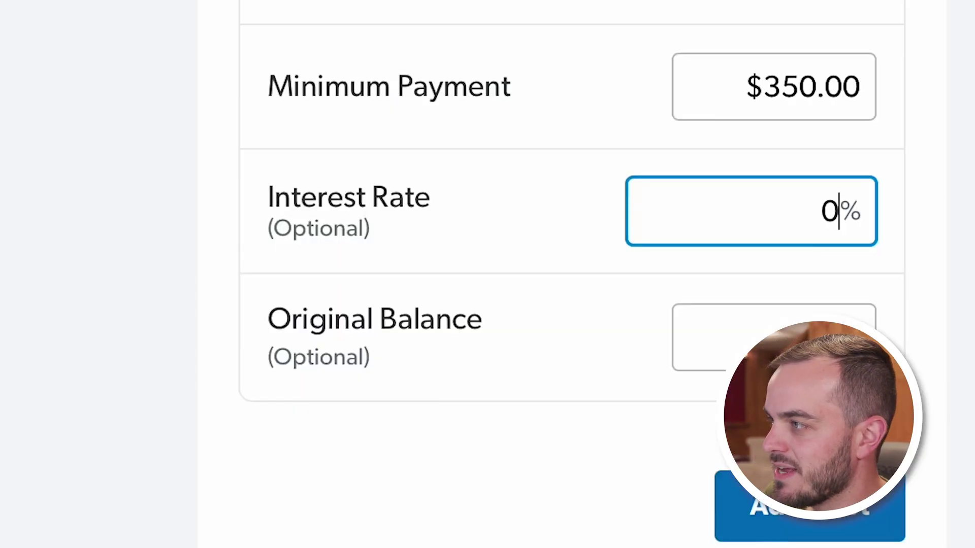
{"action": "type", "text": "5"}
{"action": "key", "text": "Tab"}
{"action": "type", "text": "15000"}
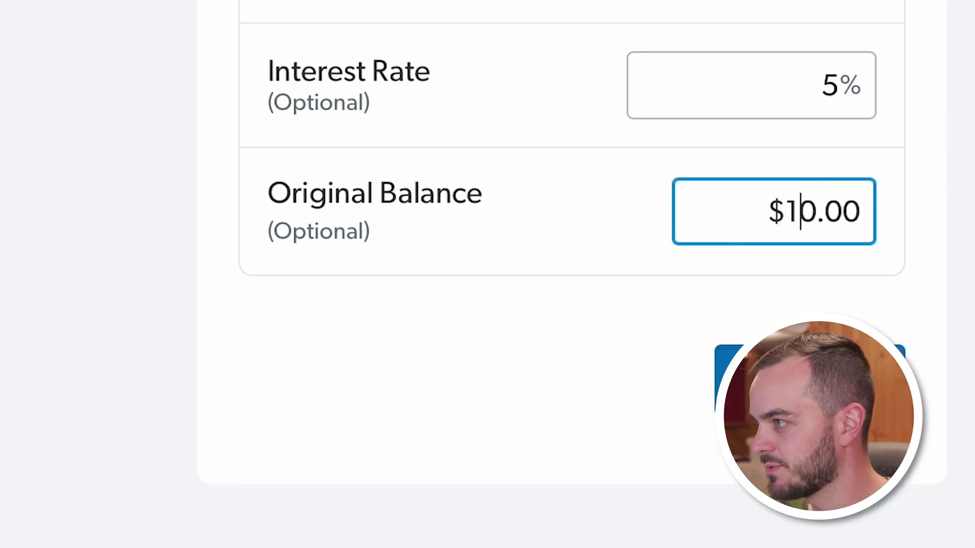
{"action": "left_click", "coordinate": [585, 408]}
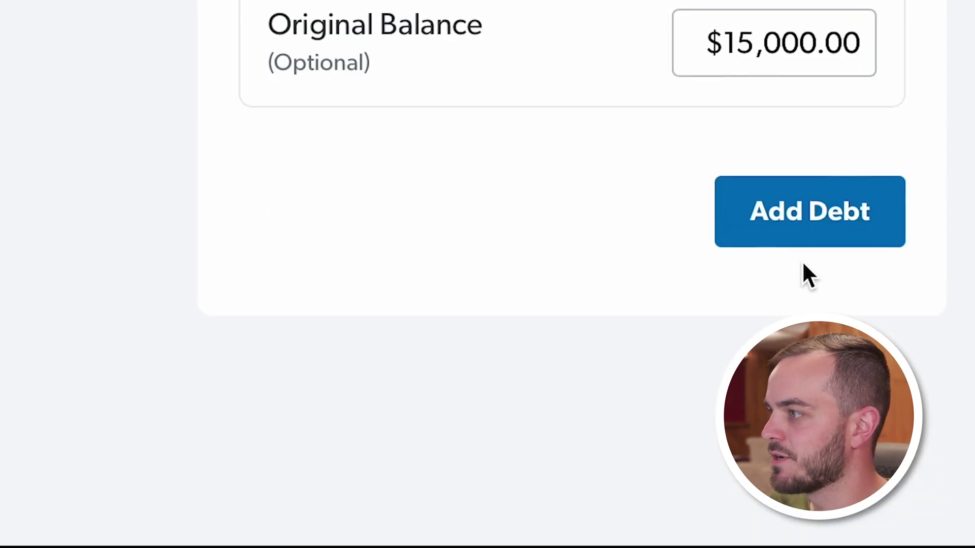
{"action": "left_click", "coordinate": [803, 406]}
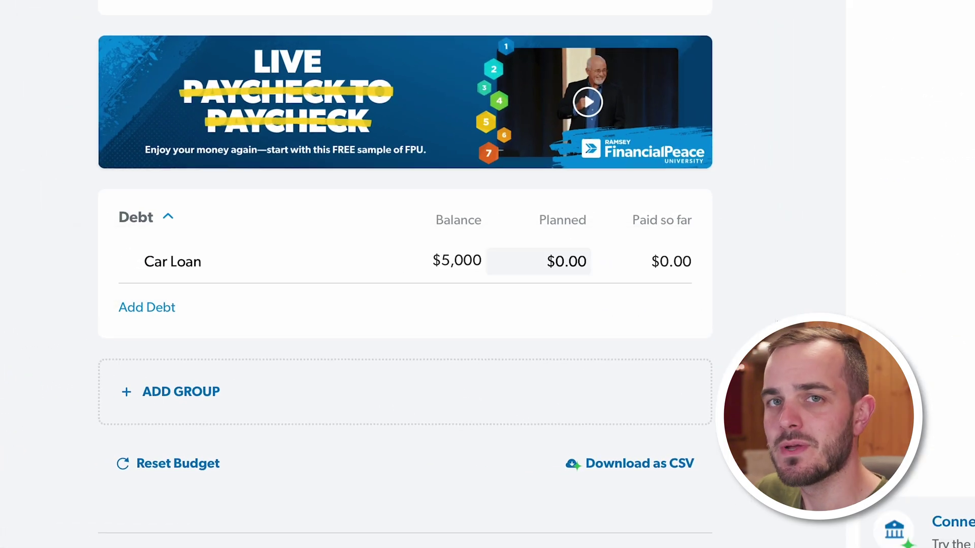
Step: Set the planned amount for Car Loan to $350.00
{"action": "left_click", "coordinate": [557, 262]}
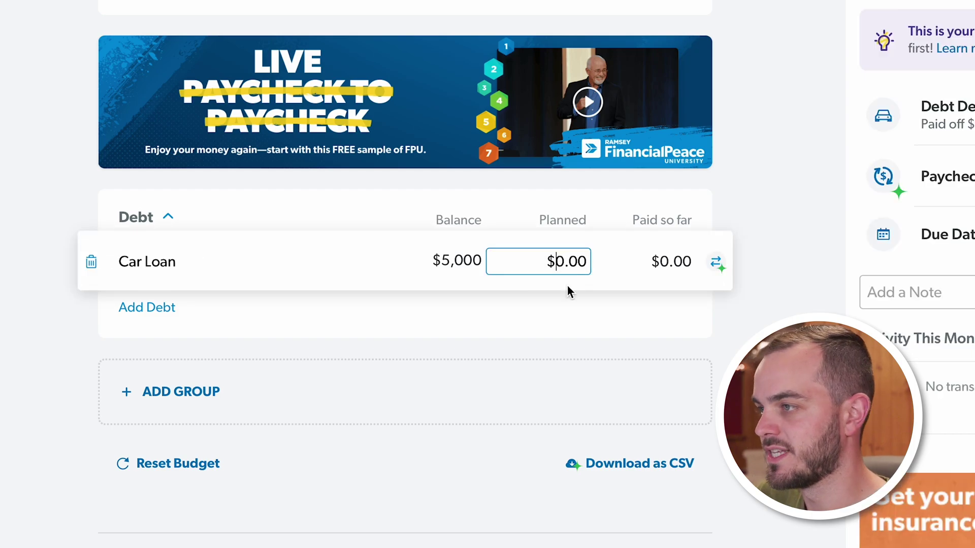
{"action": "type", "text": "350"}
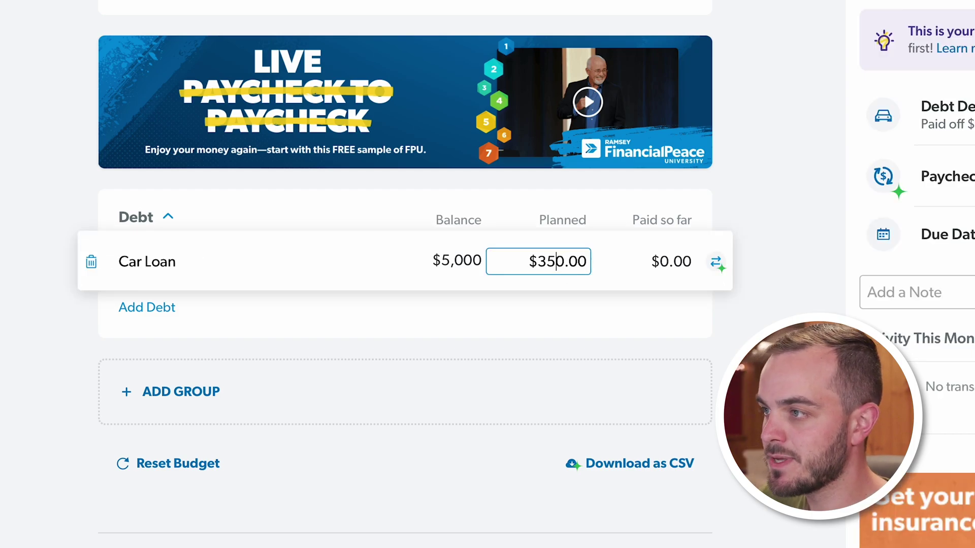
{"action": "key", "text": "Return"}
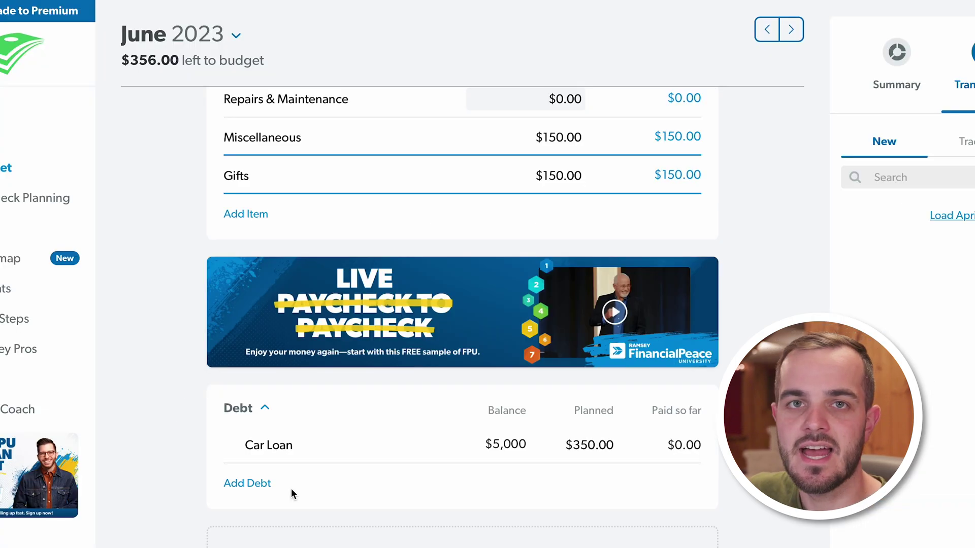
Step: Start a second debt with a current balance of $5,000.00 and a minimum payment of $25.00
{"action": "left_click", "coordinate": [247, 484]}
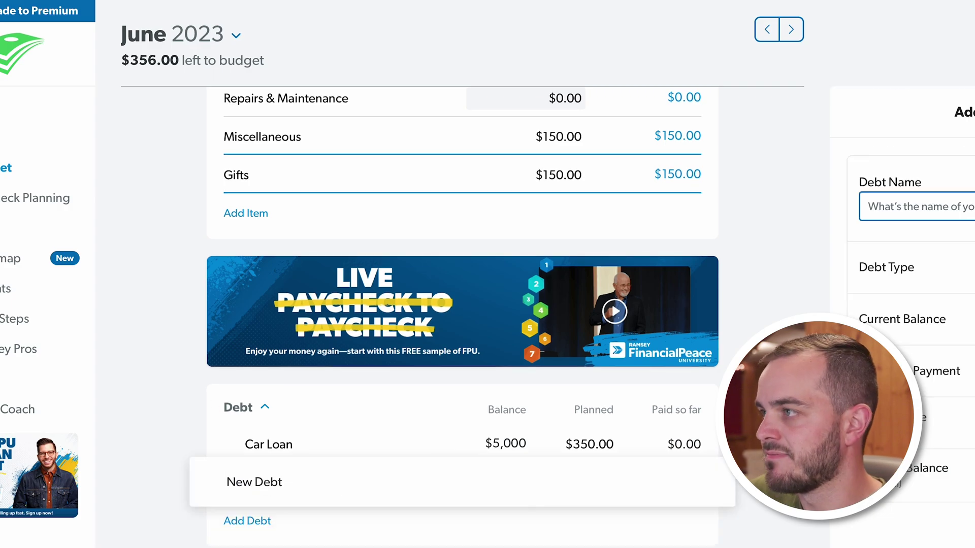
{"action": "key", "text": "Tab"}
{"action": "key", "text": "Tab"}
{"action": "type", "text": "500"}
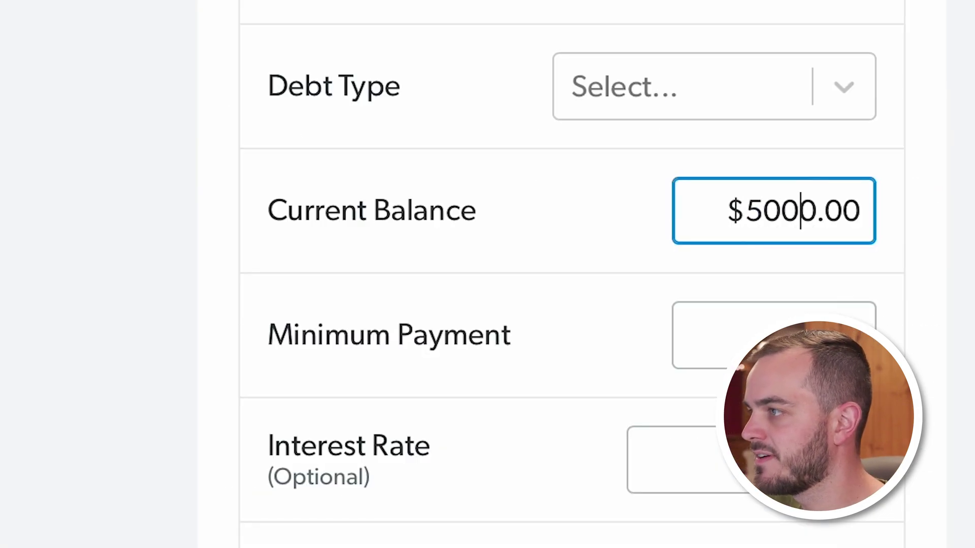
{"action": "left_click", "coordinate": [809, 357]}
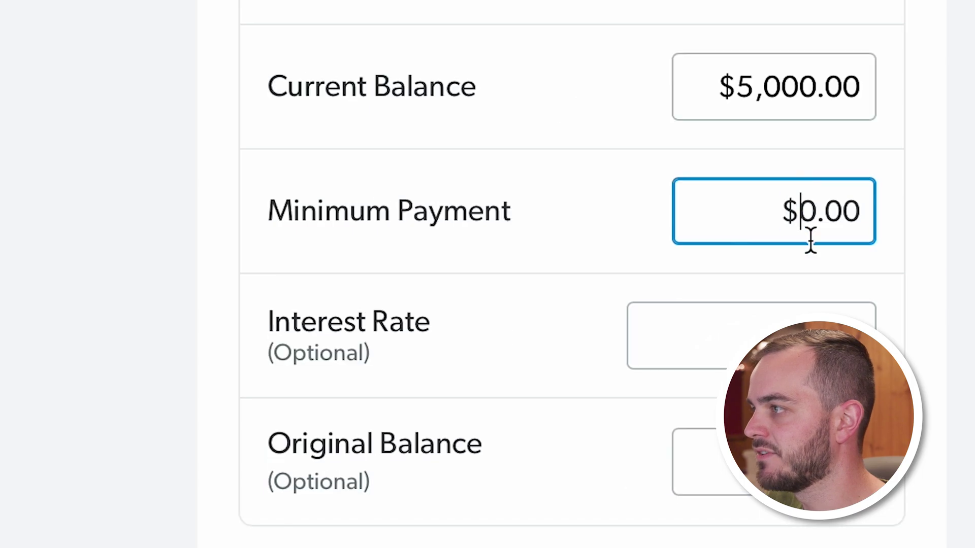
{"action": "key", "text": "Delete"}
{"action": "type", "text": "25"}
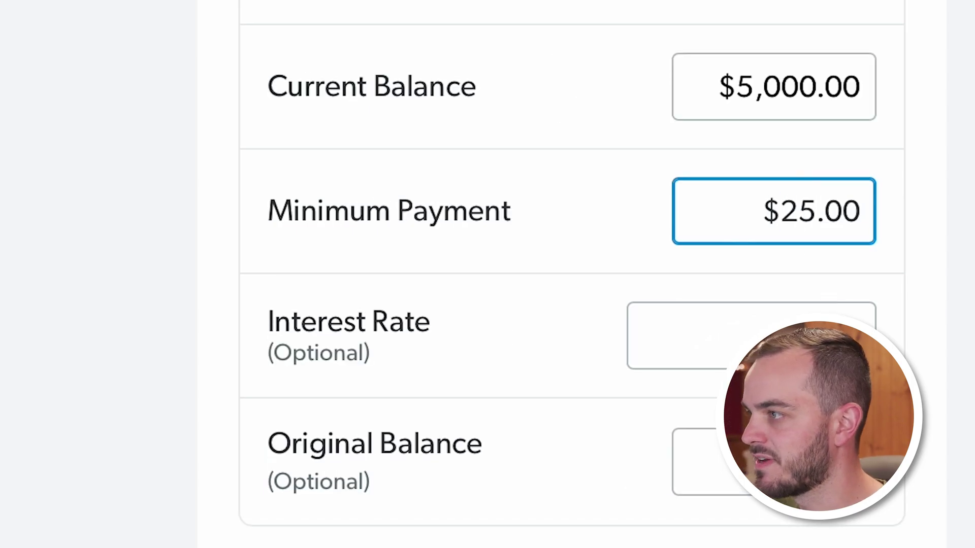
Step: Set the second debt's interest rate to 20% and try to submit it without an original balance
{"action": "left_click", "coordinate": [808, 362]}
{"action": "type", "text": "20"}
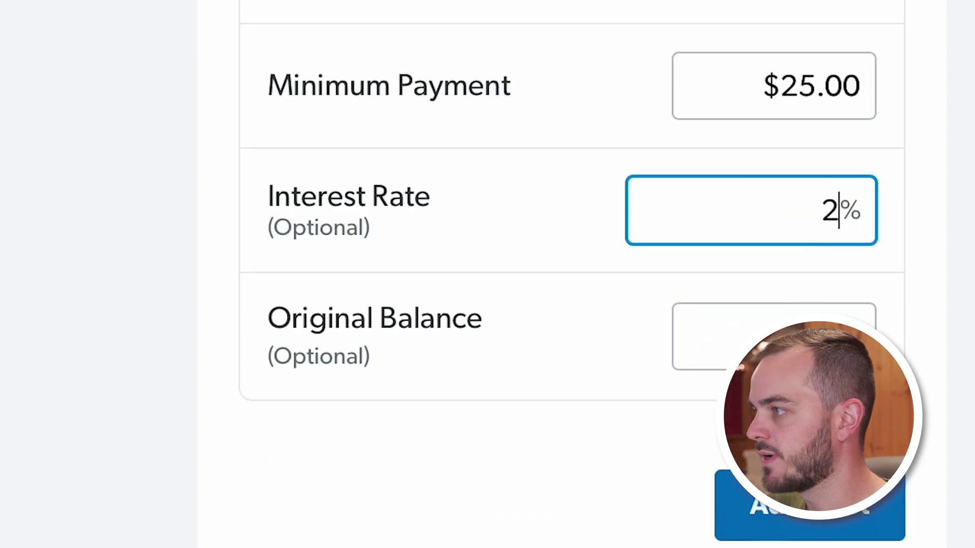
{"action": "key", "text": "Tab"}
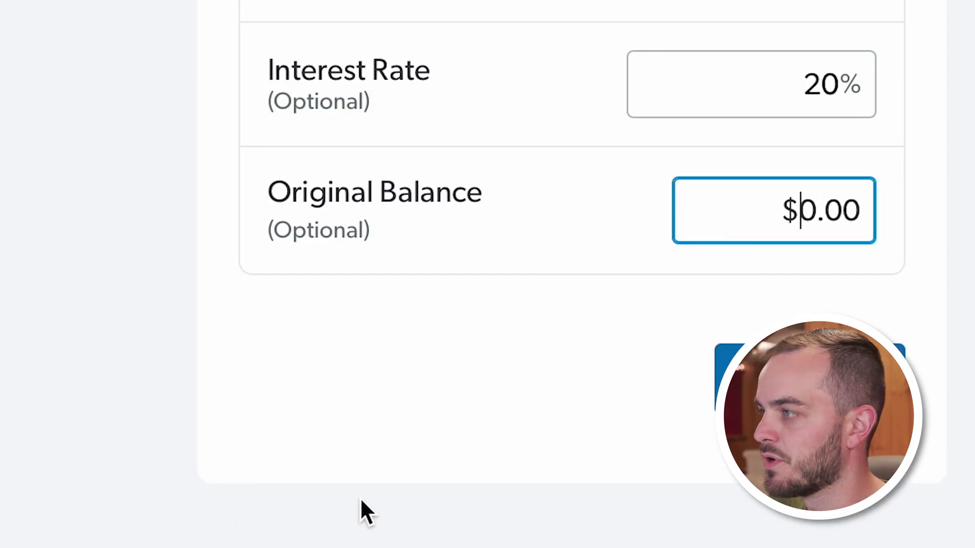
{"action": "key", "text": "Return"}
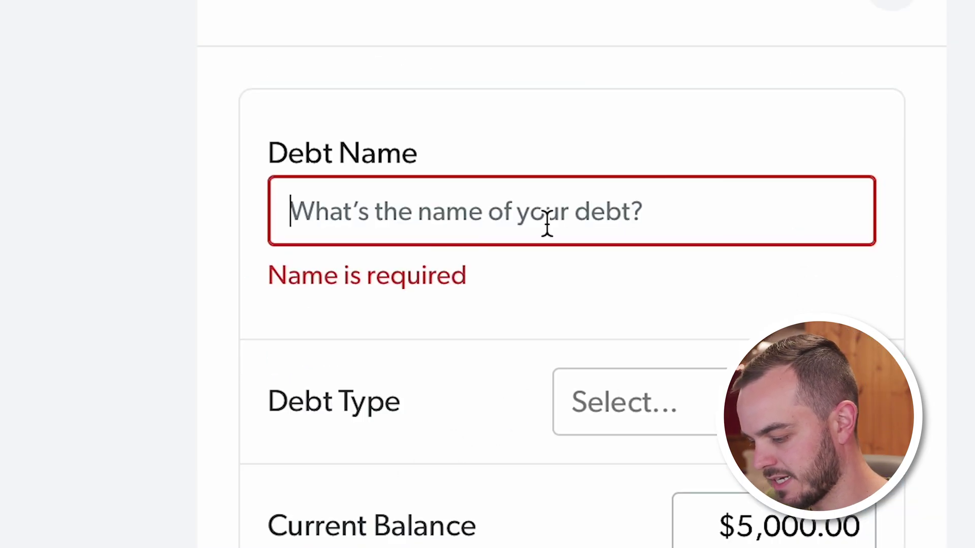
Step: Name the debt MASTERCARD with the type Credit Card, add it, and plan $25.00 for it
{"action": "type", "text": "MASTER"}
{"action": "left_click", "coordinate": [833, 367]}
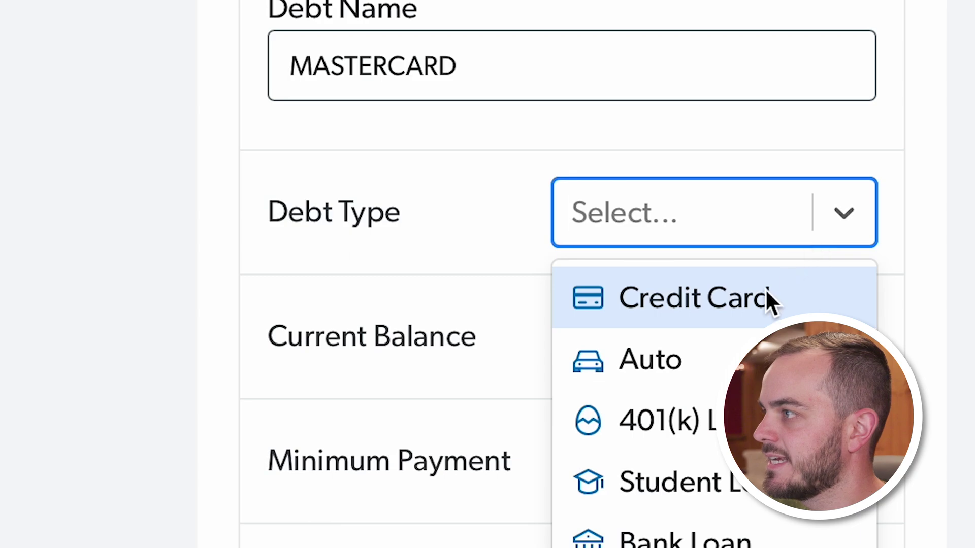
{"action": "left_click", "coordinate": [766, 438]}
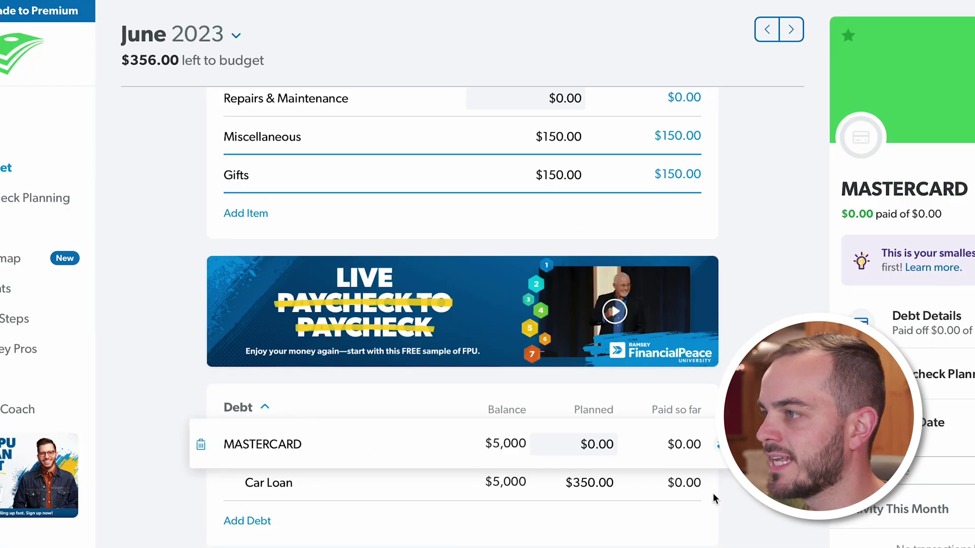
{"action": "type", "text": "25"}
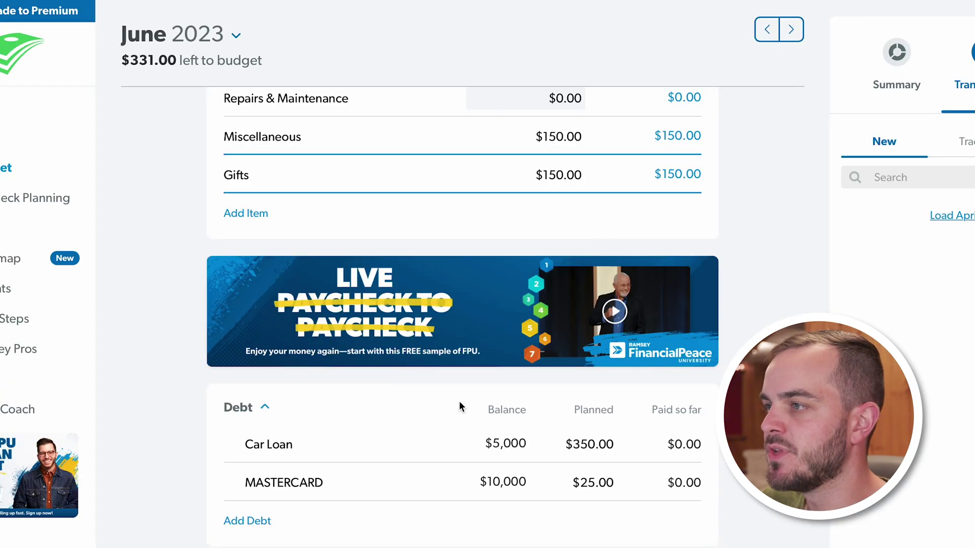
Step: Set the planned amount for Repairs & Maintenance to $50.00
{"action": "scroll", "coordinate": [568, 289], "scroll_direction": "up", "scroll_amount": 3}
{"action": "left_click", "coordinate": [558, 247]}
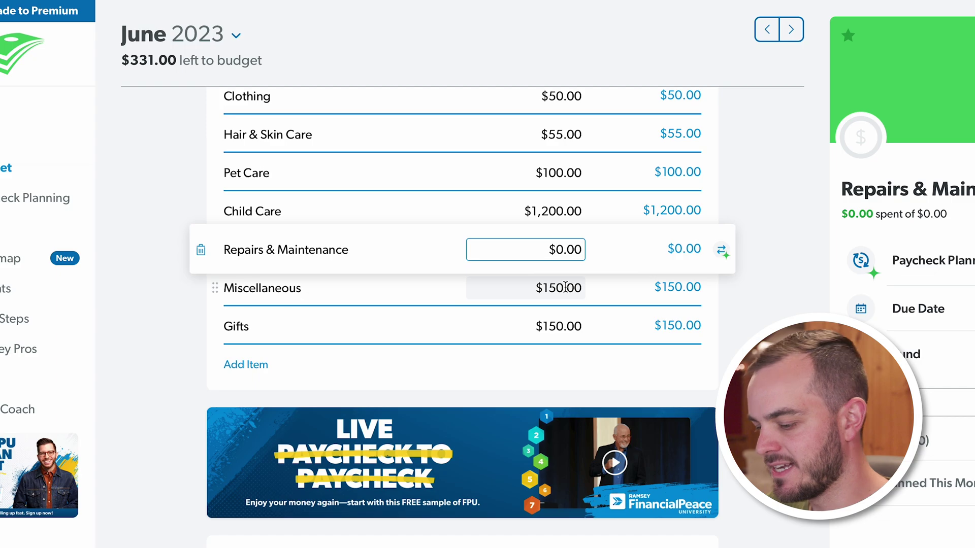
{"action": "scroll", "coordinate": [573, 127], "scroll_direction": "up", "scroll_amount": 10}
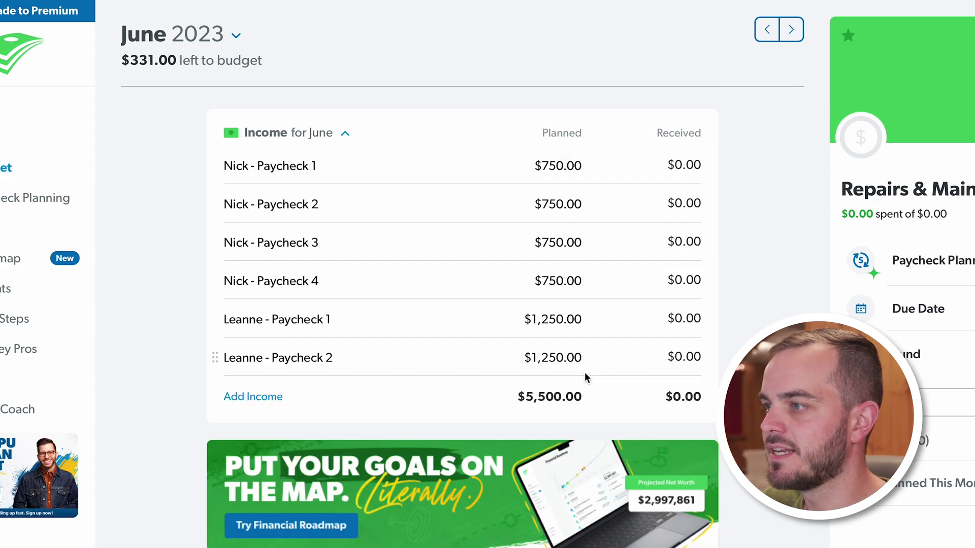
{"action": "scroll", "coordinate": [577, 443], "scroll_direction": "down", "scroll_amount": 5}
{"action": "scroll", "coordinate": [579, 449], "scroll_direction": "down", "scroll_amount": 10}
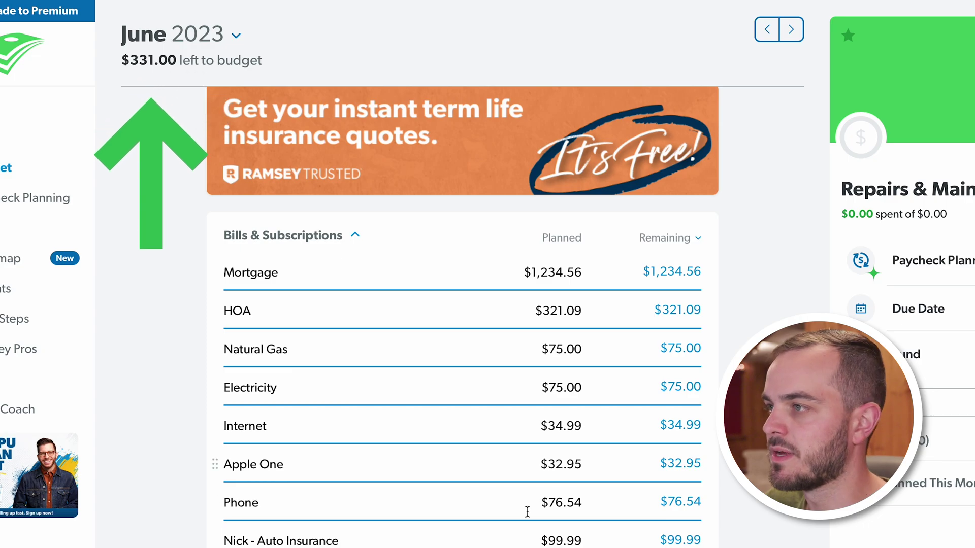
{"action": "scroll", "coordinate": [567, 427], "scroll_direction": "down", "scroll_amount": 3}
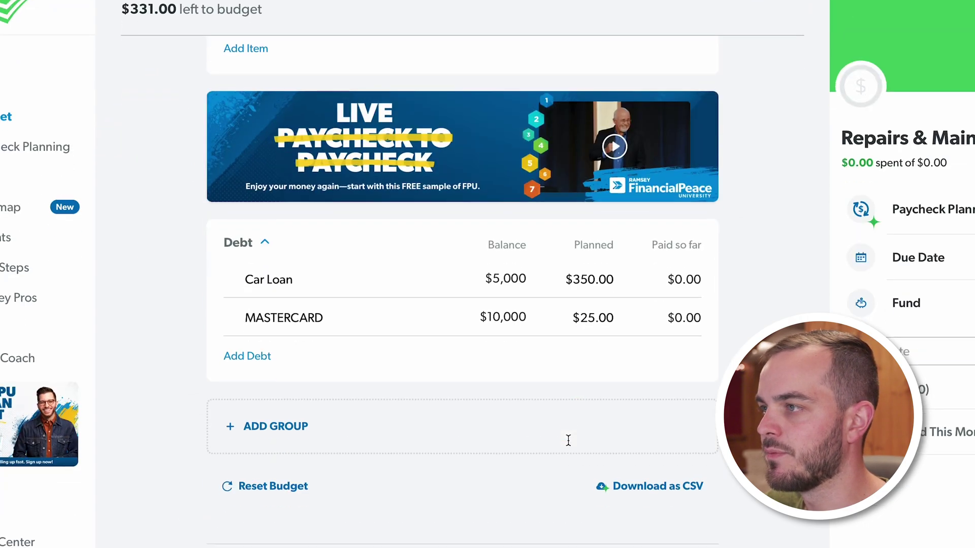
{"action": "scroll", "coordinate": [565, 442], "scroll_direction": "up", "scroll_amount": 15}
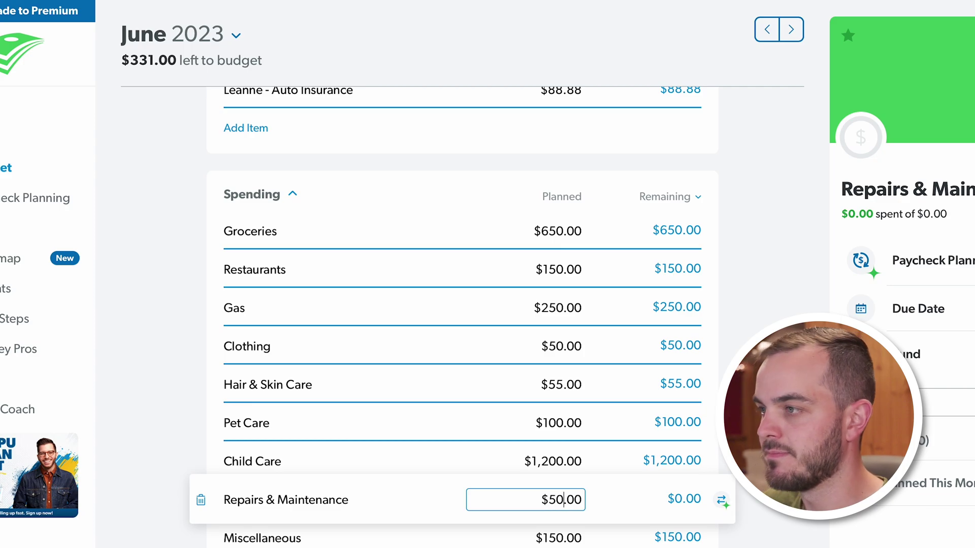
{"action": "left_click", "coordinate": [159, 128]}
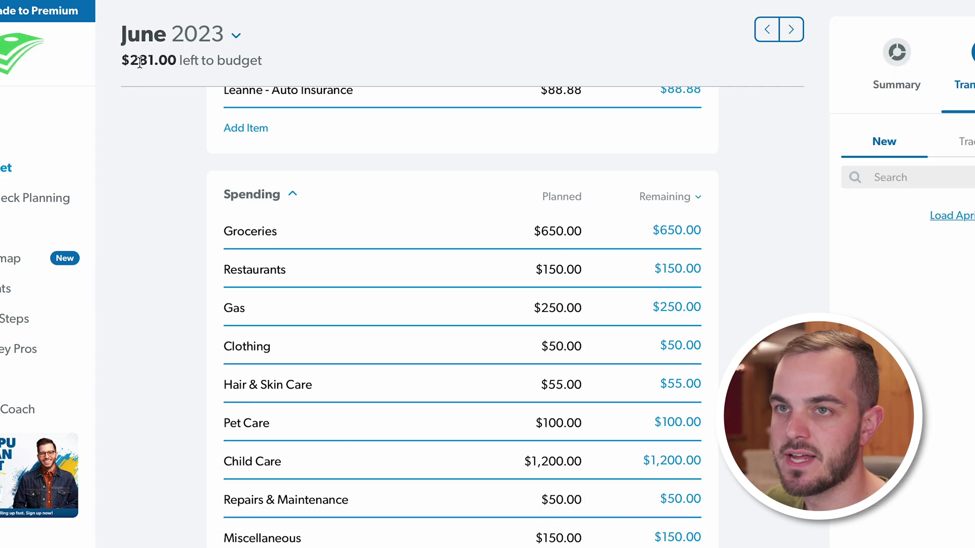
Step: Set the planned amounts for Repairs & Maintenance to $500.00 and Clothing to $0.00
{"action": "left_click", "coordinate": [556, 506]}
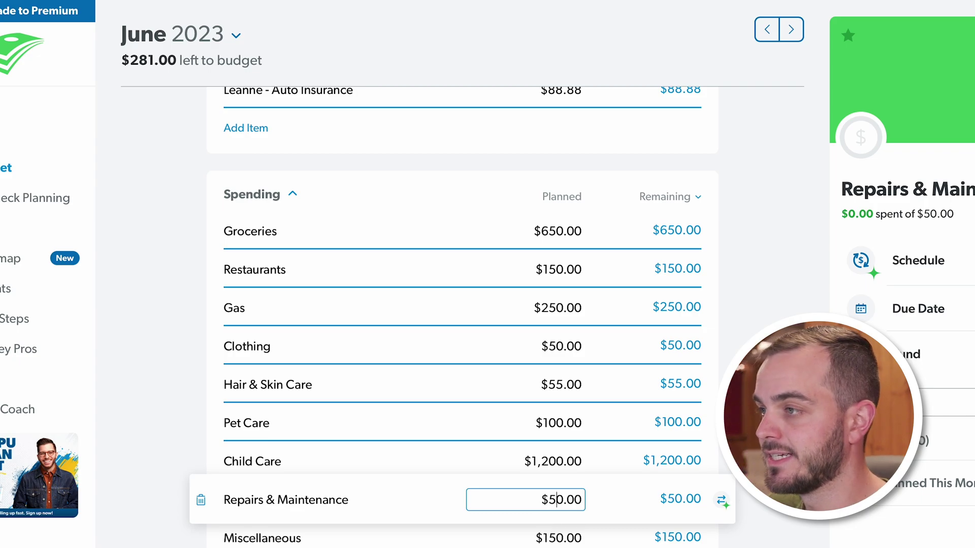
{"action": "key", "text": "Return"}
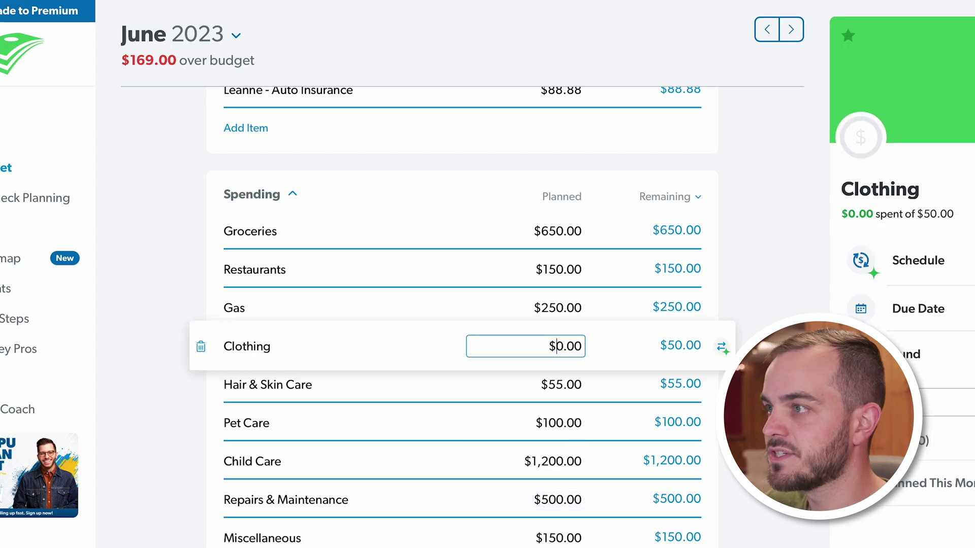
Step: Set the planned amounts for Gifts to $125.00 and Miscellaneous to $100.00
{"action": "scroll", "coordinate": [558, 467], "scroll_direction": "down", "scroll_amount": 3}
{"action": "left_click", "coordinate": [557, 441]}
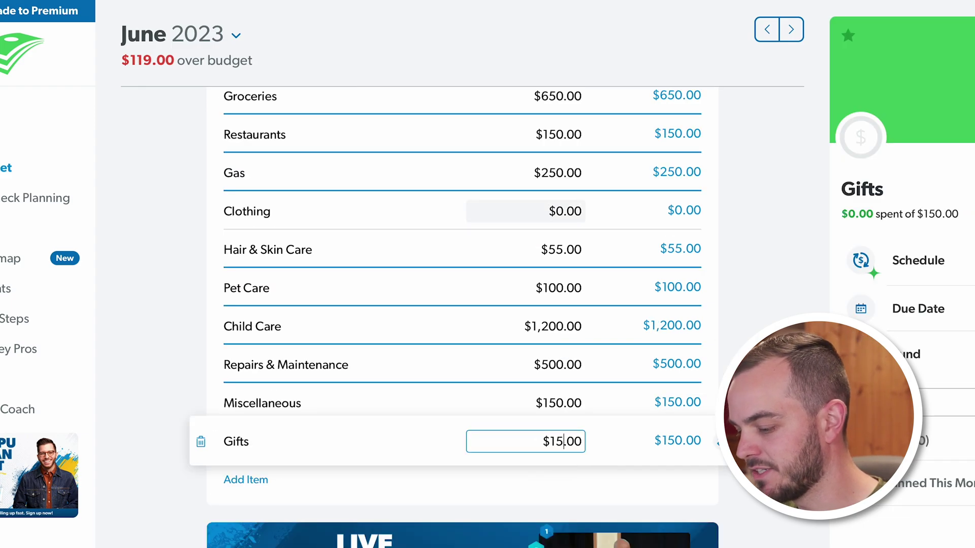
{"action": "left_click", "coordinate": [676, 507]}
{"action": "scroll", "coordinate": [559, 475], "scroll_direction": "up", "scroll_amount": 2}
{"action": "left_click", "coordinate": [560, 472]}
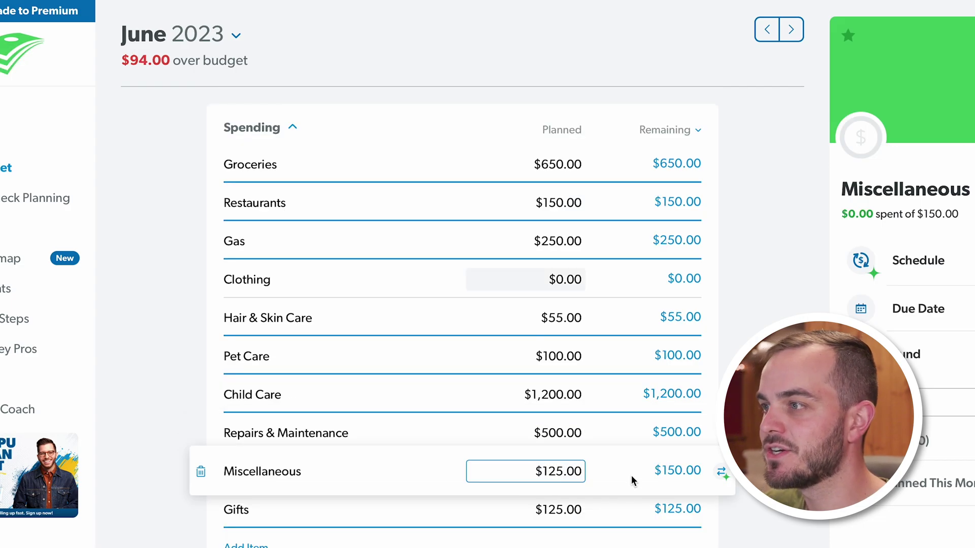
{"action": "type", "text": "00"}
{"action": "key", "text": "Tab"}
Step: Set the planned amount for Restaurants to $100.00
{"action": "scroll", "coordinate": [604, 477], "scroll_direction": "up", "scroll_amount": 4}
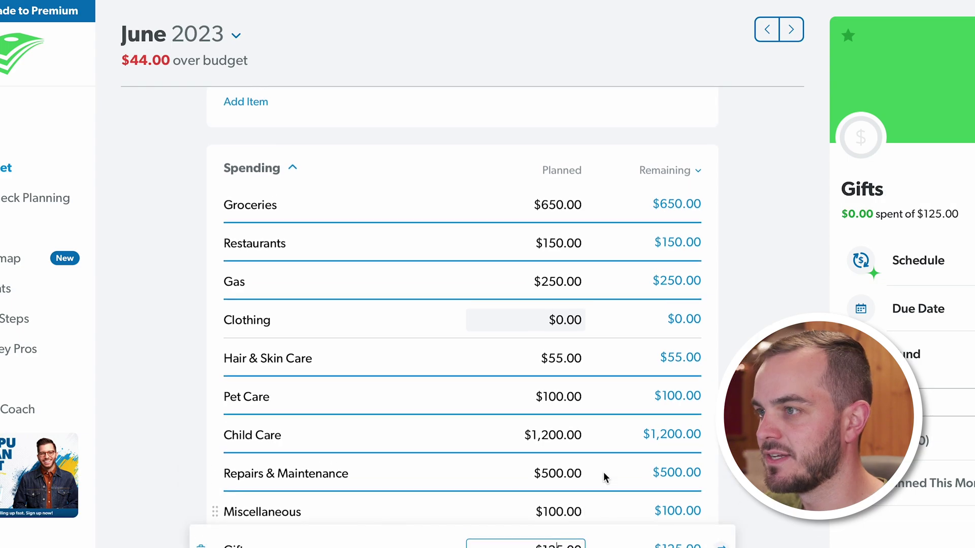
{"action": "scroll", "coordinate": [606, 477], "scroll_direction": "up", "scroll_amount": 2}
{"action": "left_click", "coordinate": [558, 443]}
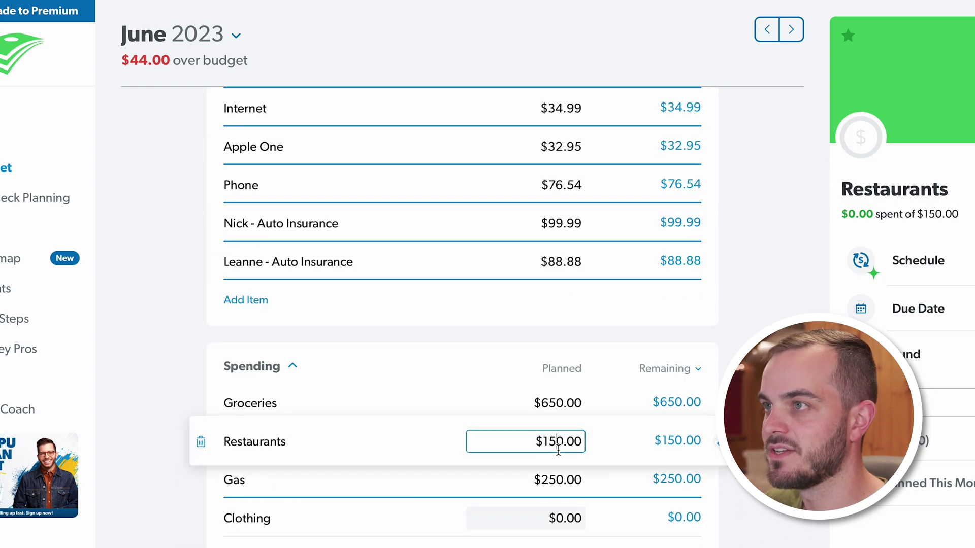
{"action": "type", "text": "0"}
{"action": "left_click", "coordinate": [146, 61]}
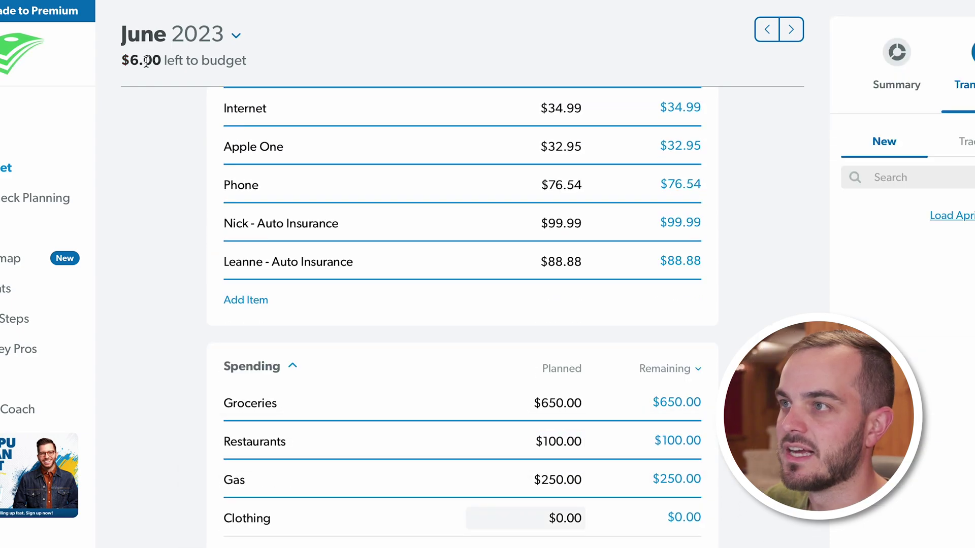
Step: Set the planned amount for Miscellaneous to $106.00
{"action": "scroll", "coordinate": [461, 432], "scroll_direction": "down", "scroll_amount": 6}
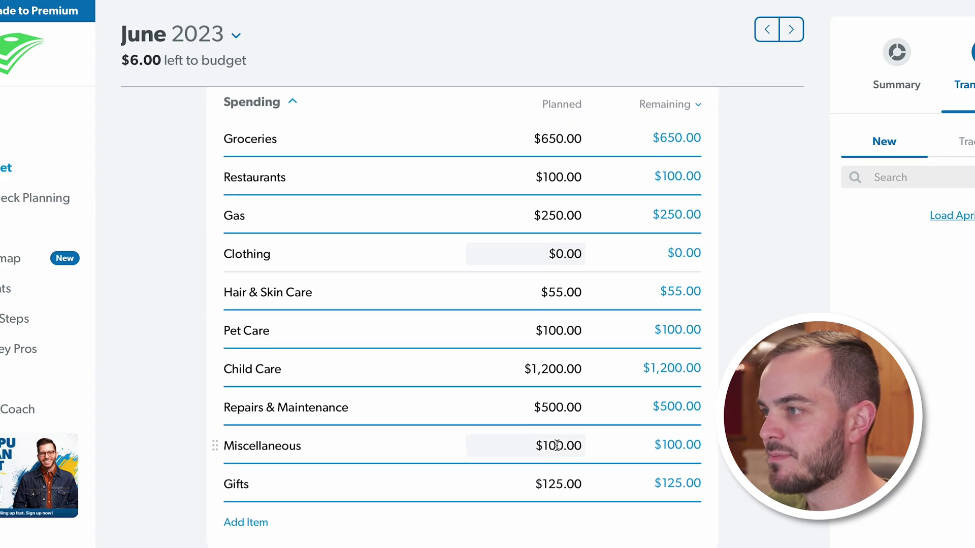
{"action": "left_click", "coordinate": [556, 447]}
{"action": "left_click", "coordinate": [337, 59]}
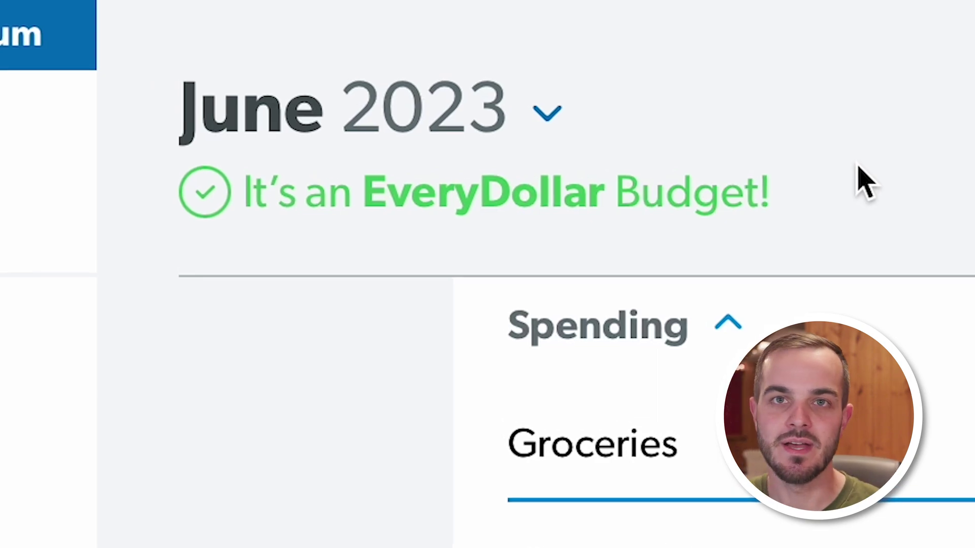
Step: Add an income line named Facebook Marketplace with a planned amount of $50.00
{"action": "scroll", "coordinate": [861, 175], "scroll_direction": "up", "scroll_amount": 10}
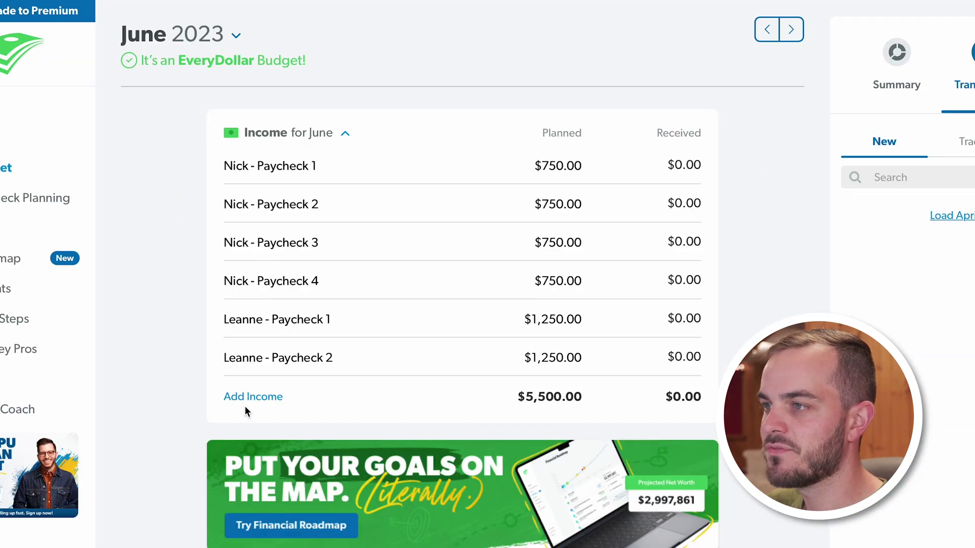
{"action": "left_click", "coordinate": [270, 397]}
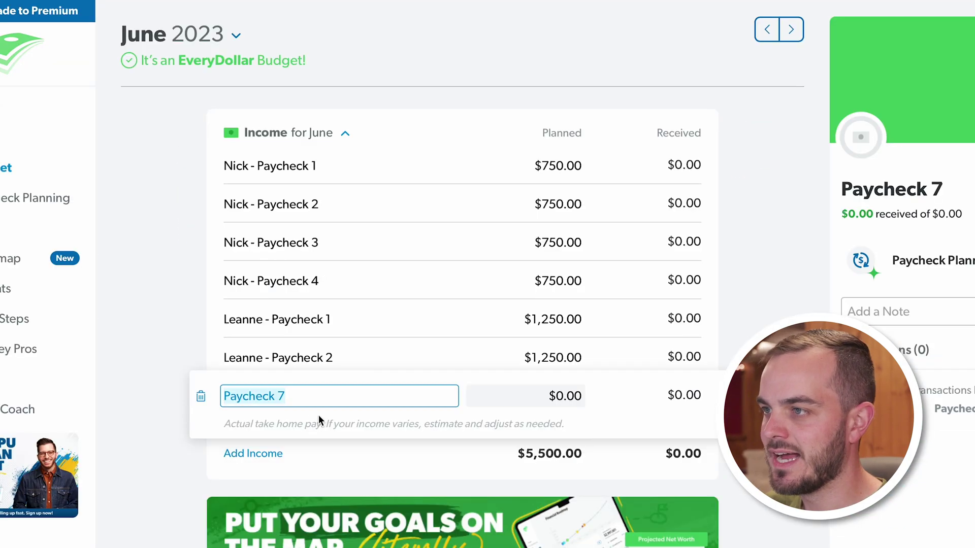
{"action": "type", "text": "Face"}
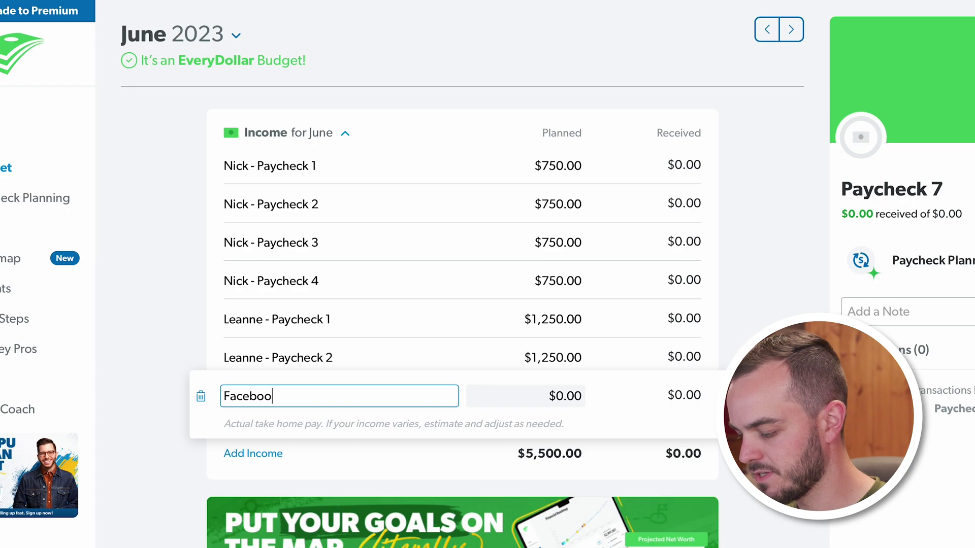
{"action": "left_click", "coordinate": [524, 387]}
{"action": "left_click", "coordinate": [56, 71]}
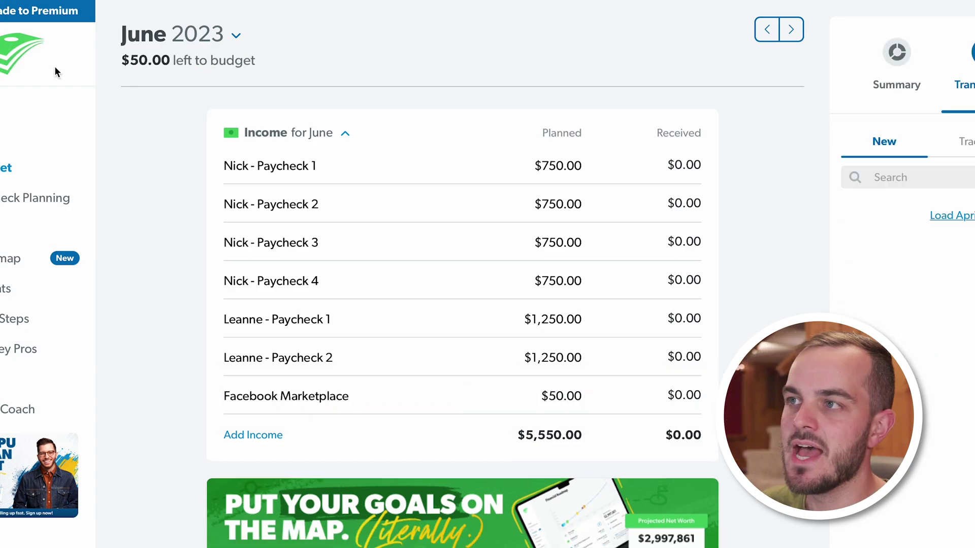
Step: Set the planned payment for the MASTERCARD debt to $75.00
{"action": "scroll", "coordinate": [322, 261], "scroll_direction": "down", "scroll_amount": 15}
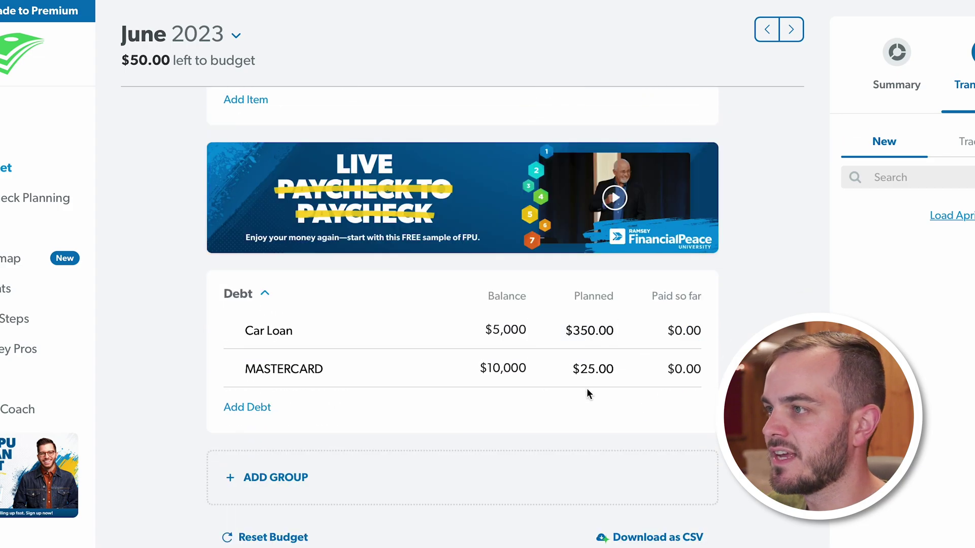
{"action": "left_click", "coordinate": [589, 331]}
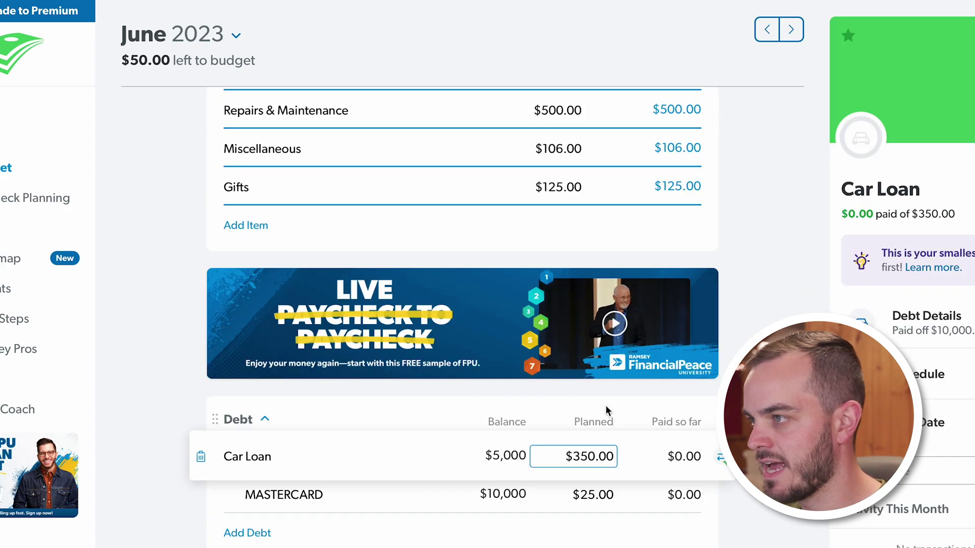
{"action": "key", "text": "Tab"}
{"action": "type", "text": "75"}
{"action": "key", "text": "Return"}
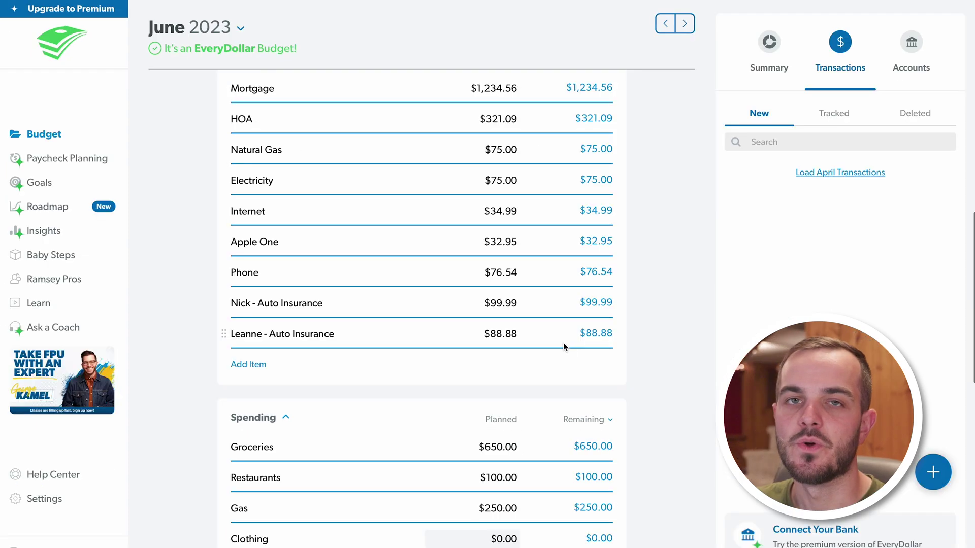
Step: Add a new budget group named Transportation with a red car emoji in front of the name
{"action": "scroll", "coordinate": [565, 346], "scroll_direction": "down", "scroll_amount": 1}
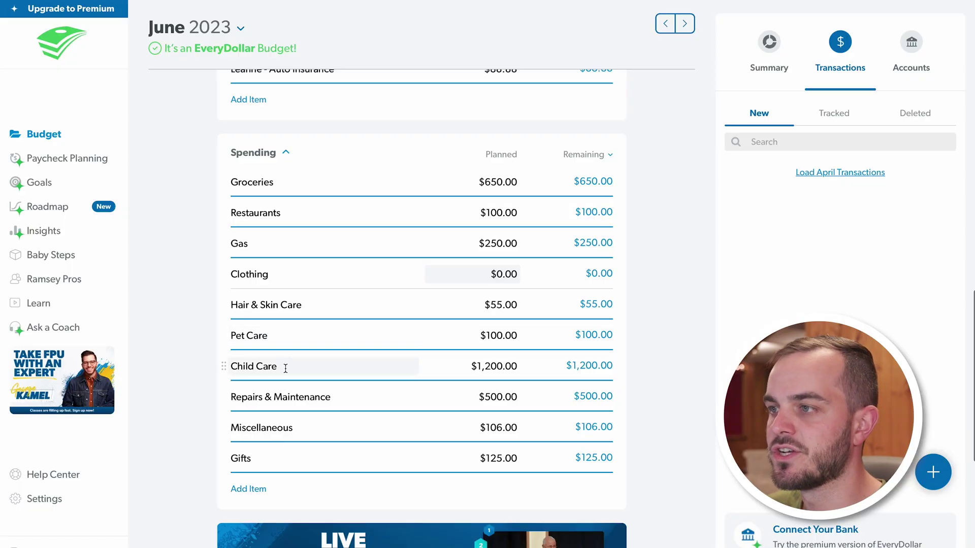
{"action": "scroll", "coordinate": [318, 352], "scroll_direction": "up", "scroll_amount": 5}
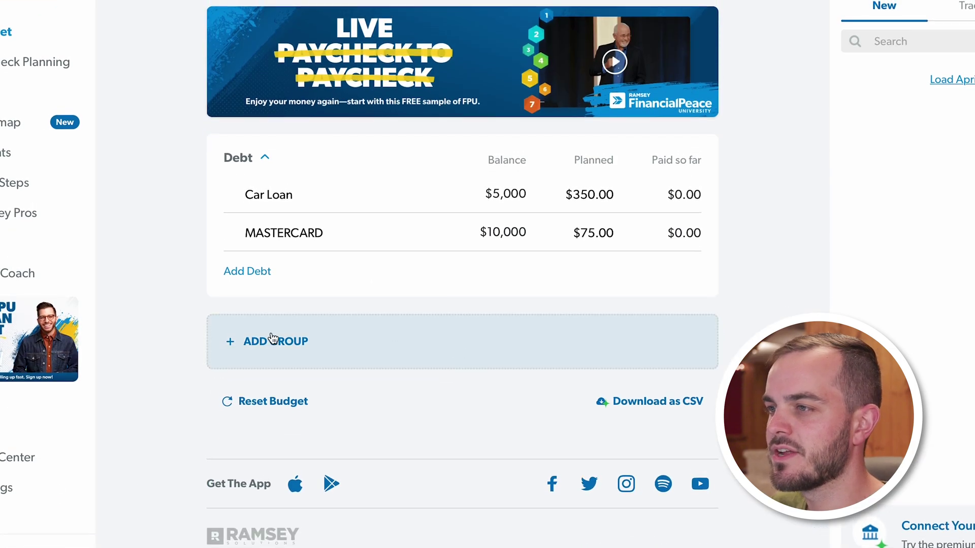
{"action": "left_click", "coordinate": [305, 343]}
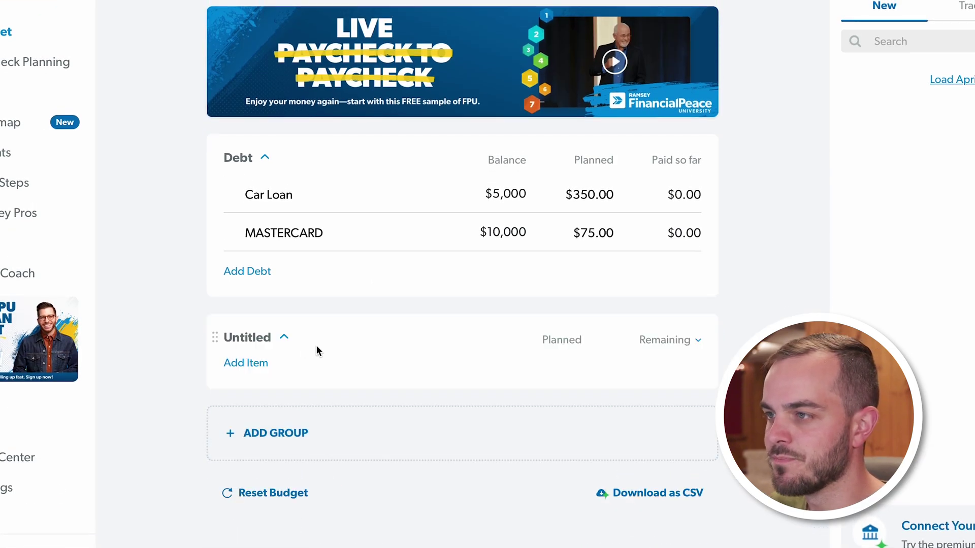
{"action": "left_click", "coordinate": [262, 350]}
{"action": "type", "text": "Transportation"}
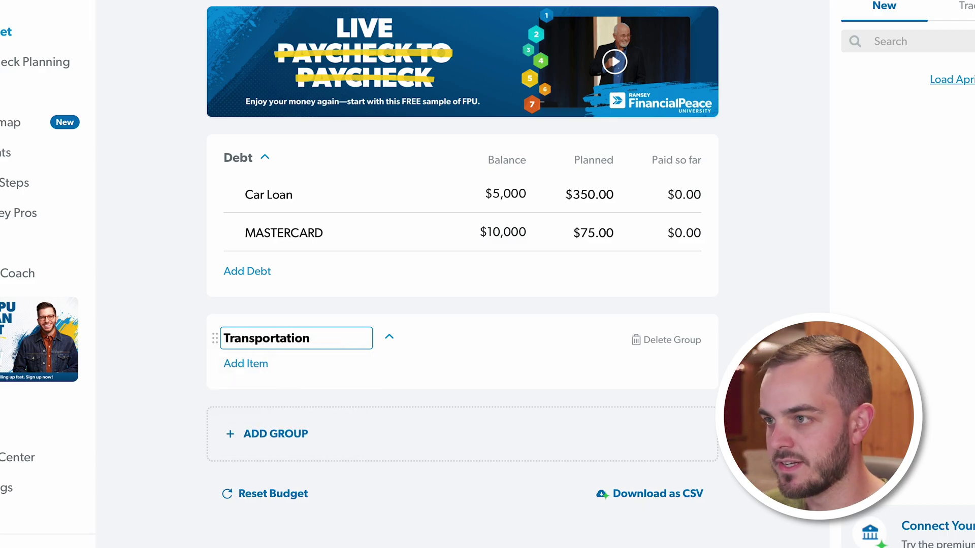
{"action": "key", "text": "ctrl+super+space"}
{"action": "left_click", "coordinate": [237, 202]}
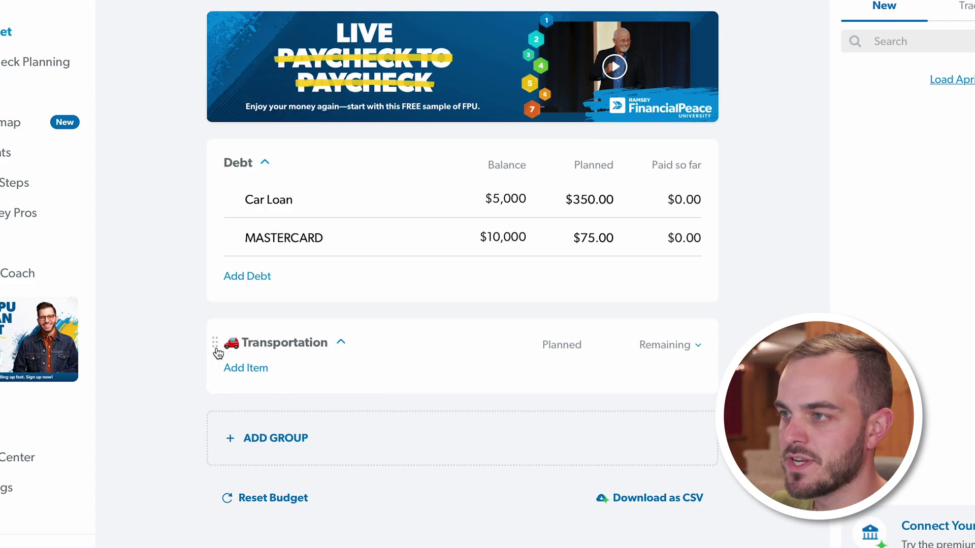
Step: Reorder the budget groups so that Debt sits directly above Savings, and Transportation and Giving follow Spending
{"action": "left_click_drag", "start_coordinate": [212, 356], "coordinate": [224, 416]}
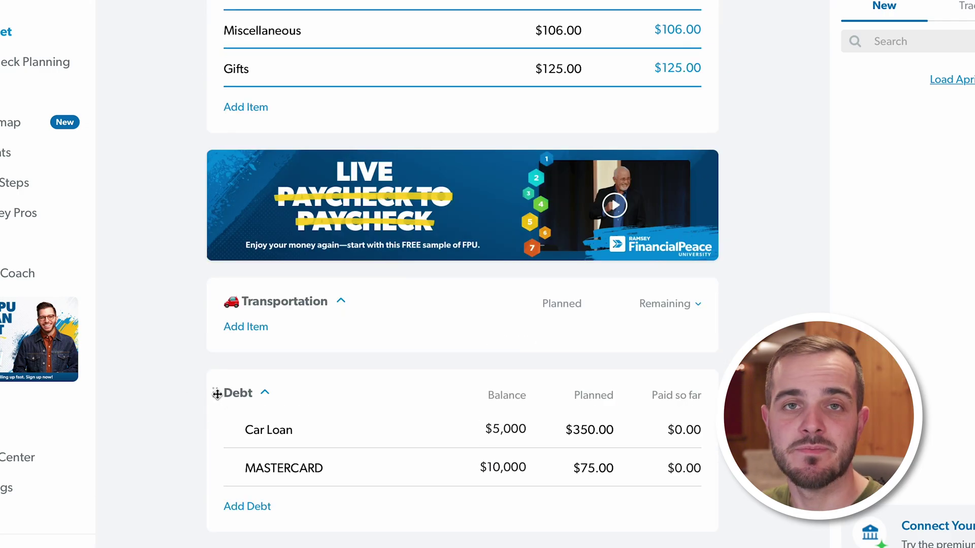
{"action": "left_click_drag", "start_coordinate": [216, 394], "coordinate": [297, 201]}
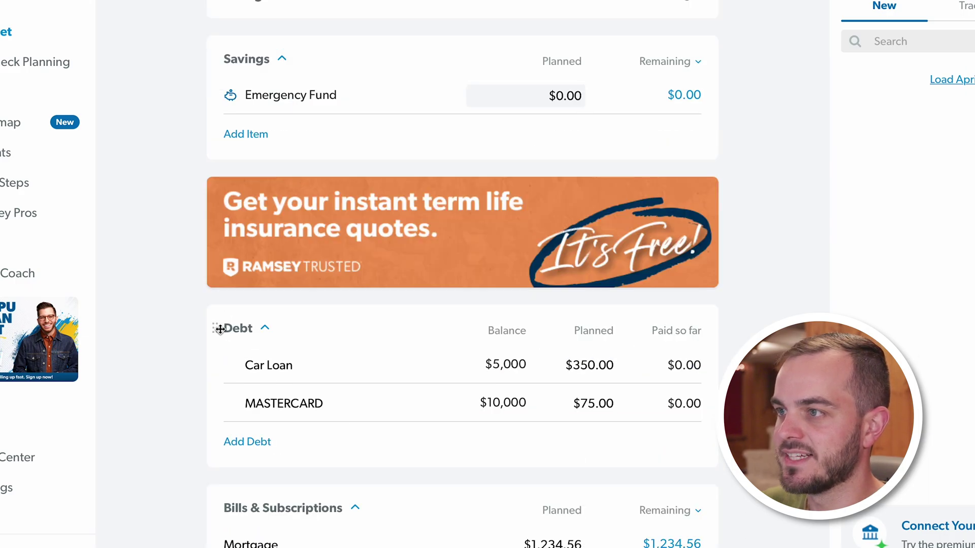
{"action": "left_click_drag", "start_coordinate": [215, 329], "coordinate": [327, 256]}
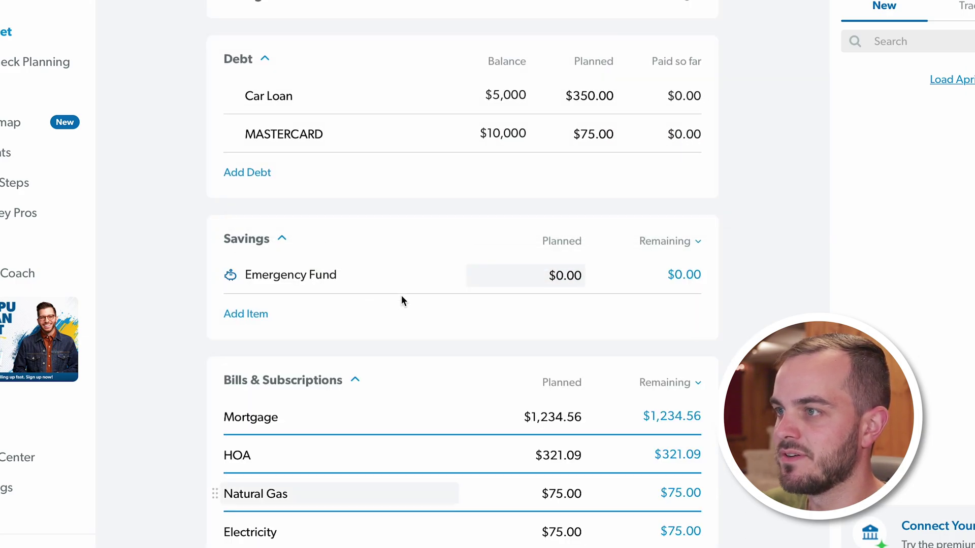
{"action": "left_click_drag", "start_coordinate": [220, 2], "coordinate": [232, 339]}
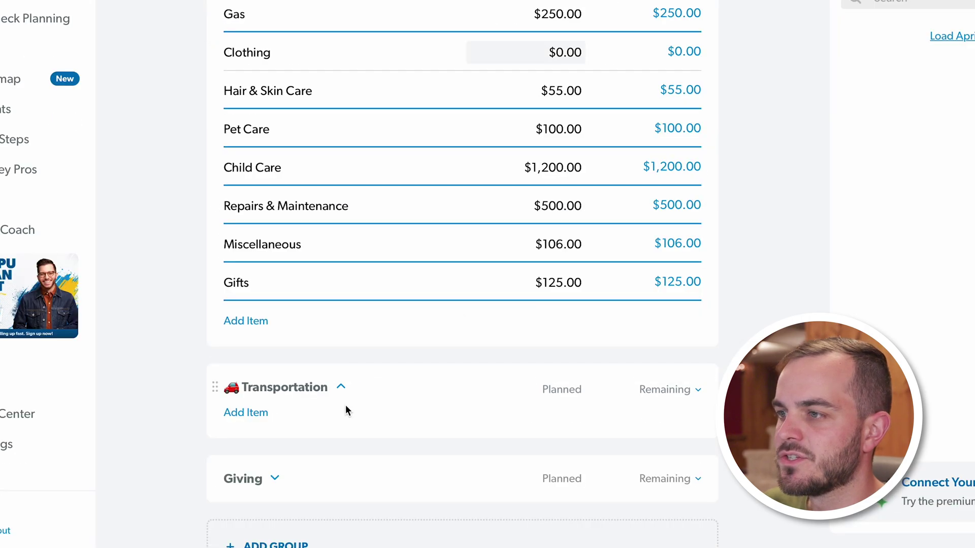
Step: Add the items Gas, Auto Insurance and Repairs to the Transportation group
{"action": "left_click", "coordinate": [247, 413]}
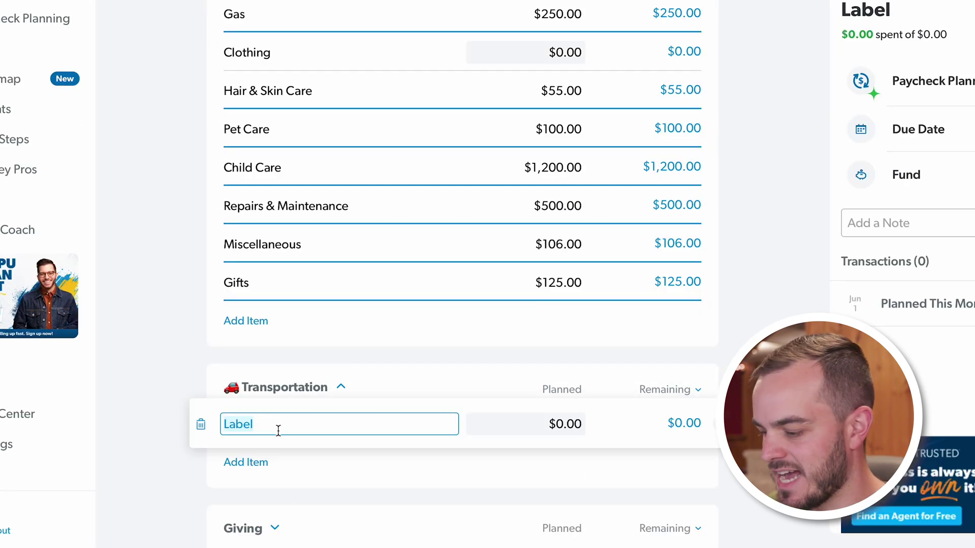
{"action": "type", "text": "Gas"}
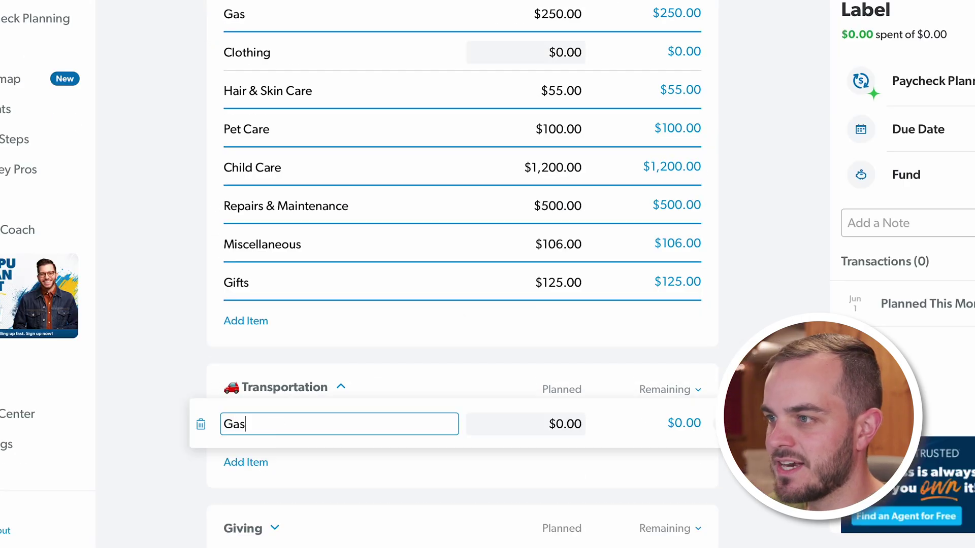
{"action": "left_click", "coordinate": [162, 321]}
{"action": "left_click", "coordinate": [250, 459]}
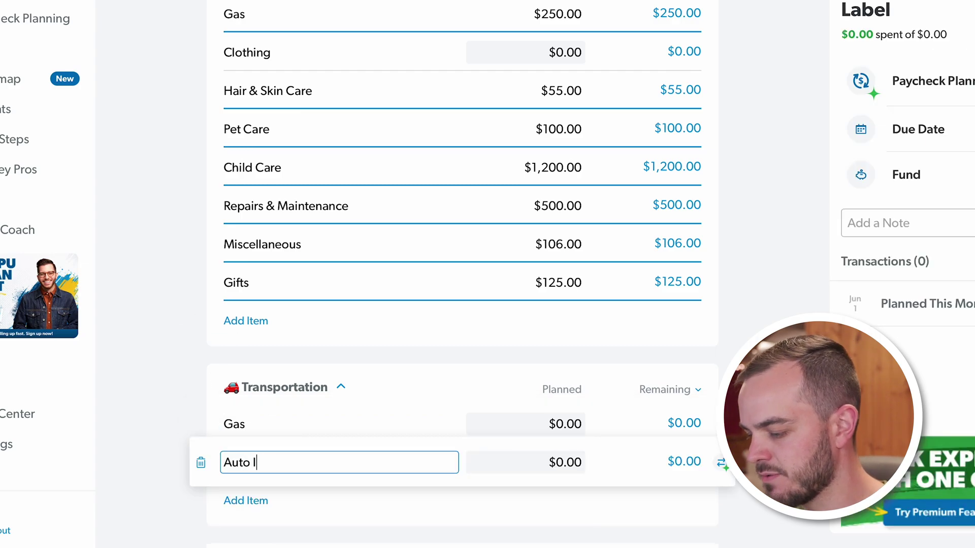
{"action": "left_click", "coordinate": [163, 378]}
{"action": "left_click", "coordinate": [256, 501]}
{"action": "type", "text": "Repairs"}
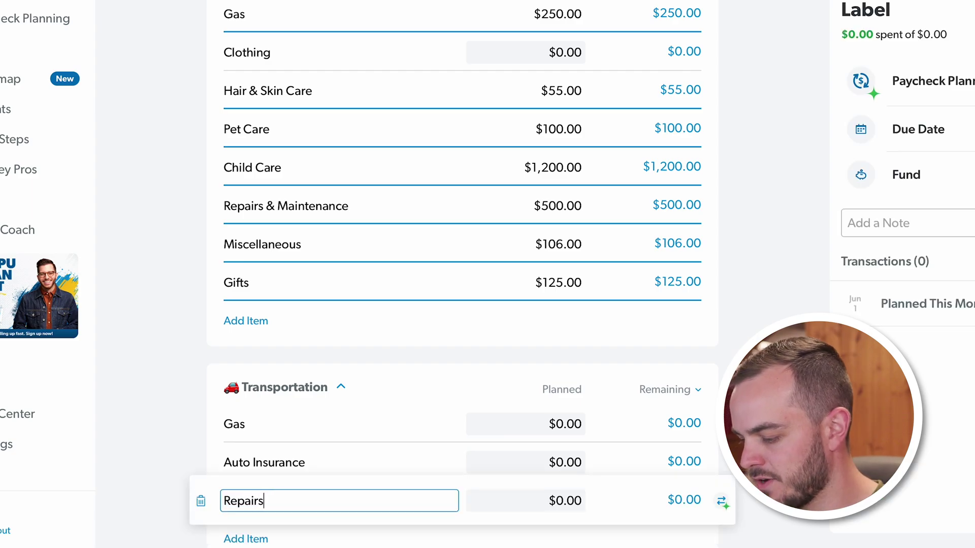
Step: Extend the new Transportation item's name to Repairs & Maintenance and set its planned amount to $500.00
{"action": "type", "text": " & Maintena"}
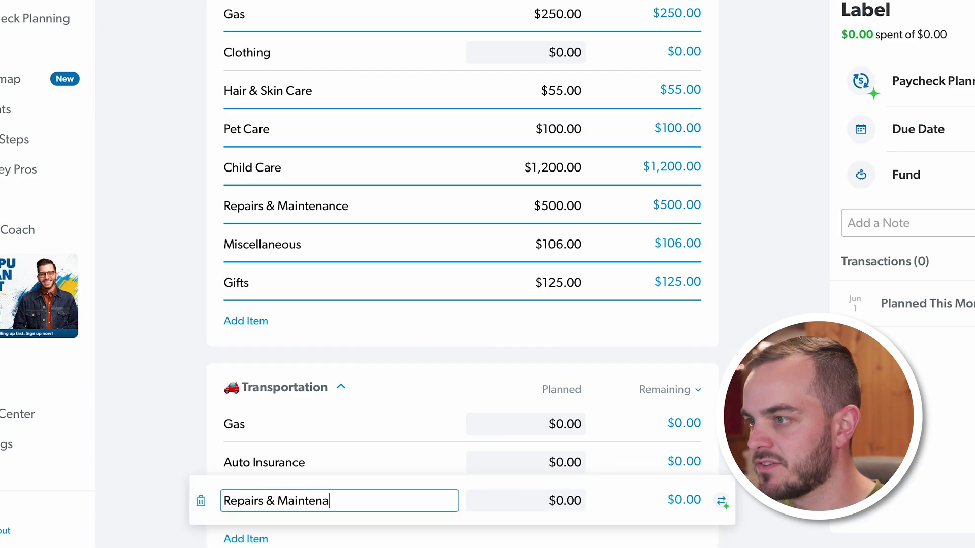
{"action": "type", "text": "nce"}
{"action": "key", "text": "Return"}
{"action": "left_click", "coordinate": [565, 504]}
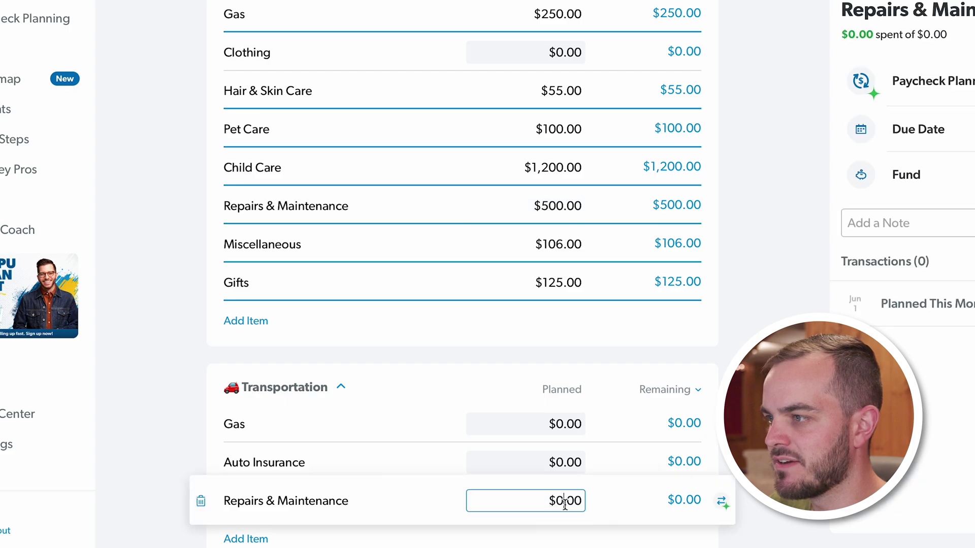
{"action": "left_click", "coordinate": [565, 505]}
{"action": "type", "text": "50"}
{"action": "key", "text": "Return"}
Step: Delete the duplicate Repairs & Maintenance item from the Spending group
{"action": "scroll", "coordinate": [201, 250], "scroll_direction": "up", "scroll_amount": 1}
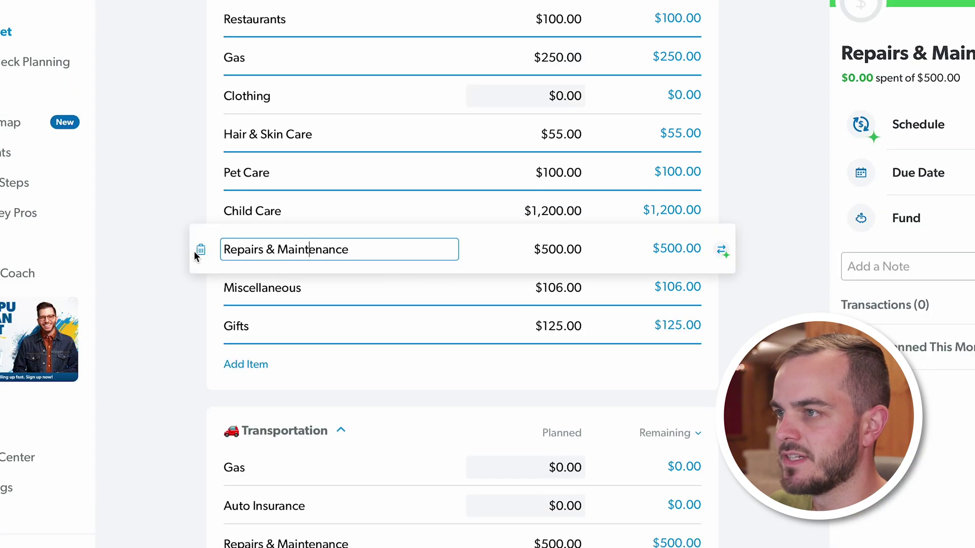
{"action": "left_click", "coordinate": [201, 249]}
{"action": "left_click", "coordinate": [697, 28]}
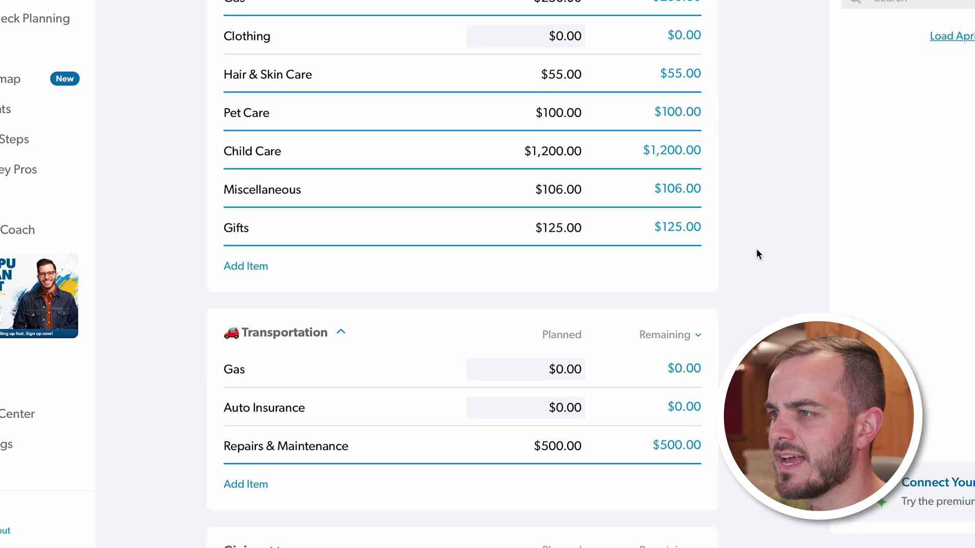
Step: Set the planned amount for Gas in the Transportation group to $250.00
{"action": "scroll", "coordinate": [756, 249], "scroll_direction": "up", "scroll_amount": 1}
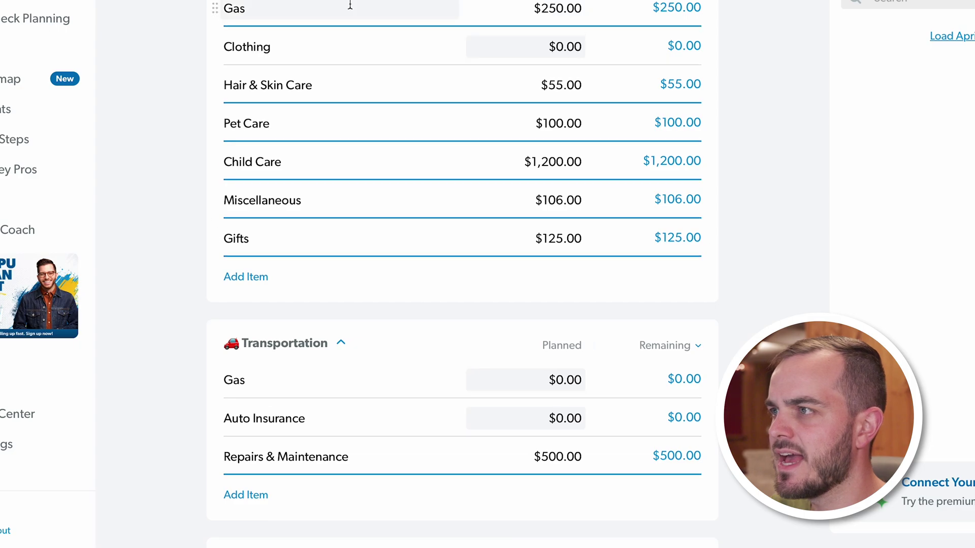
{"action": "left_click", "coordinate": [556, 382]}
{"action": "type", "text": "25"}
{"action": "key", "text": "Return"}
Step: Delete the duplicate Gas item from the Spending group
{"action": "scroll", "coordinate": [232, 57], "scroll_direction": "up", "scroll_amount": 1}
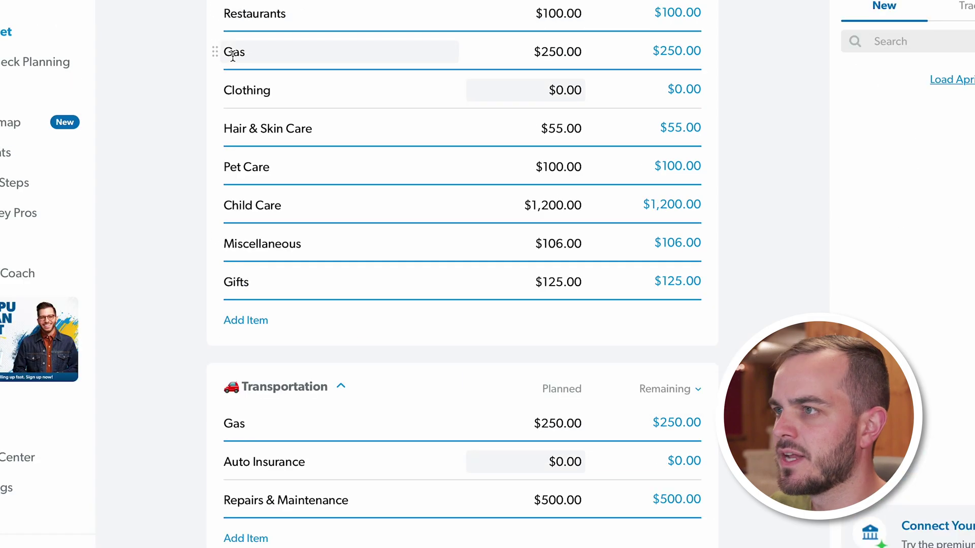
{"action": "left_click", "coordinate": [262, 52]}
{"action": "left_click", "coordinate": [202, 51]}
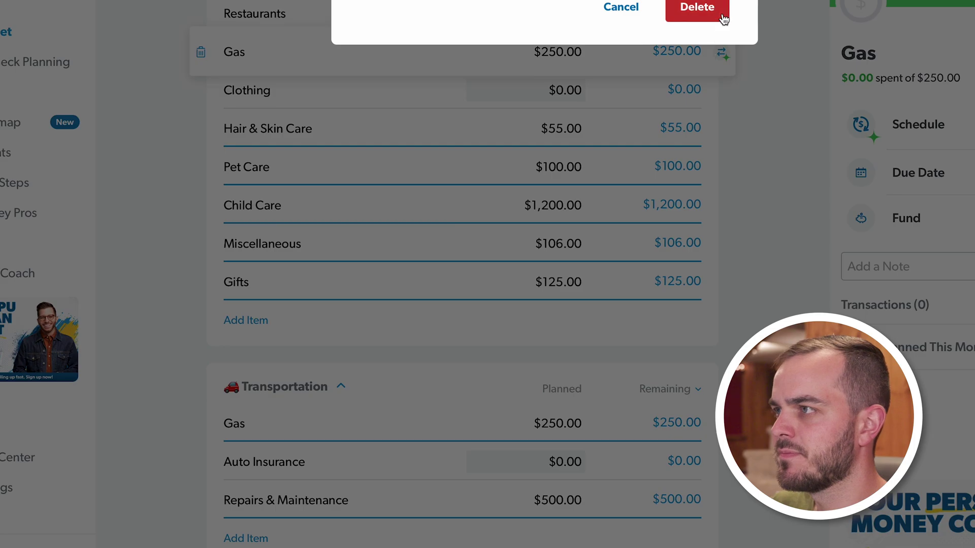
{"action": "left_click", "coordinate": [696, 8]}
Step: Clear the planned amounts of both personal auto insurance items in Bills & Subscriptions to free their combined total
{"action": "left_click", "coordinate": [567, 165]}
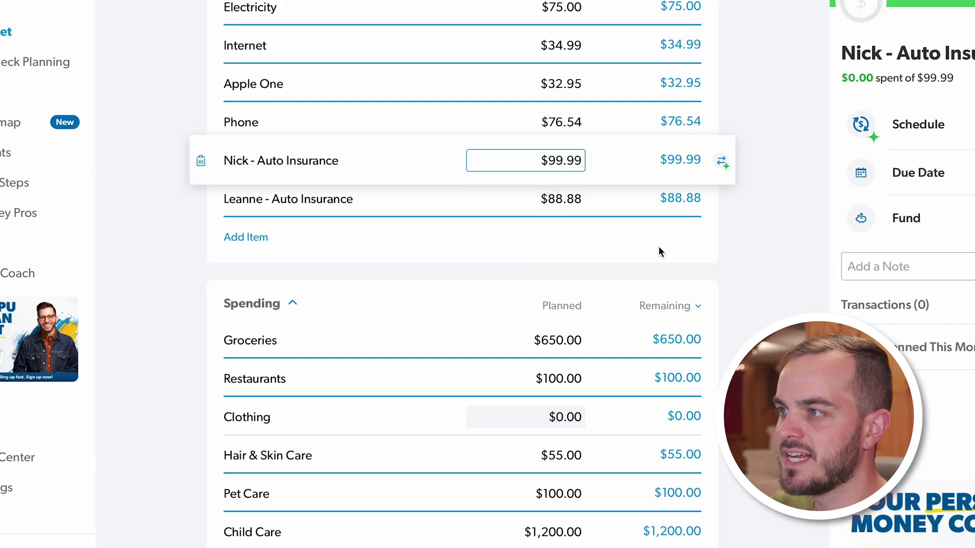
{"action": "left_click", "coordinate": [583, 207]}
{"action": "key", "text": "ctrl+a"}
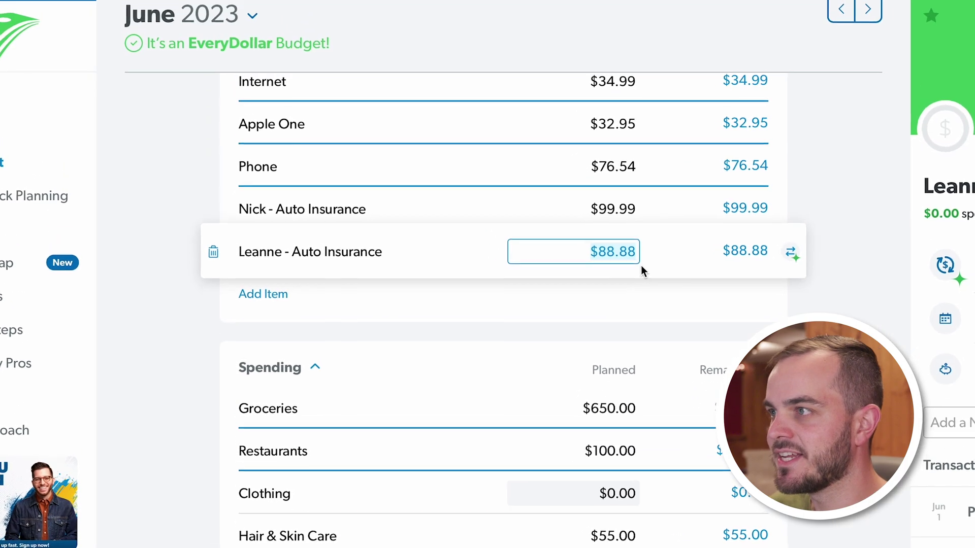
{"action": "key", "text": "BackSpace"}
{"action": "key", "text": "Return"}
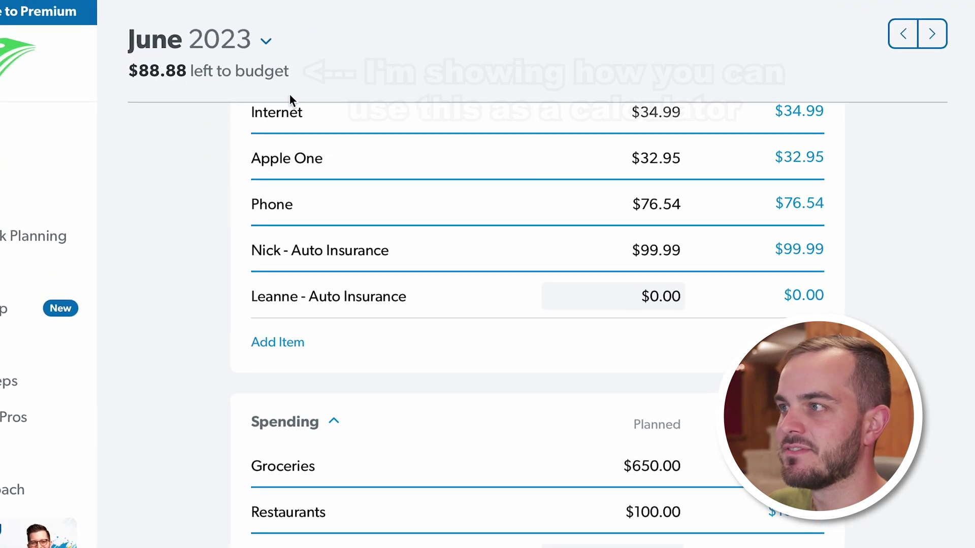
{"action": "left_click", "coordinate": [673, 251]}
{"action": "key", "text": "ctrl+a"}
{"action": "key", "text": "BackSpace"}
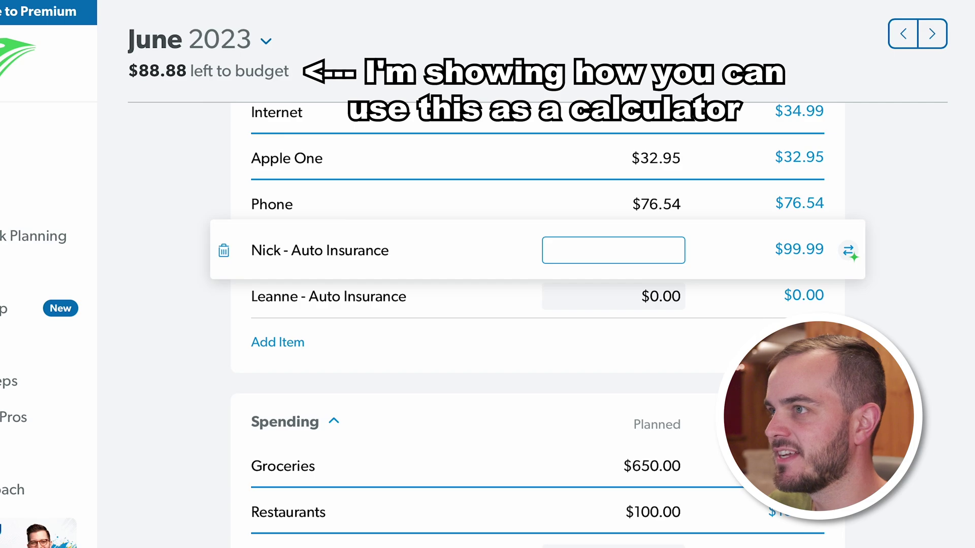
{"action": "key", "text": "Return"}
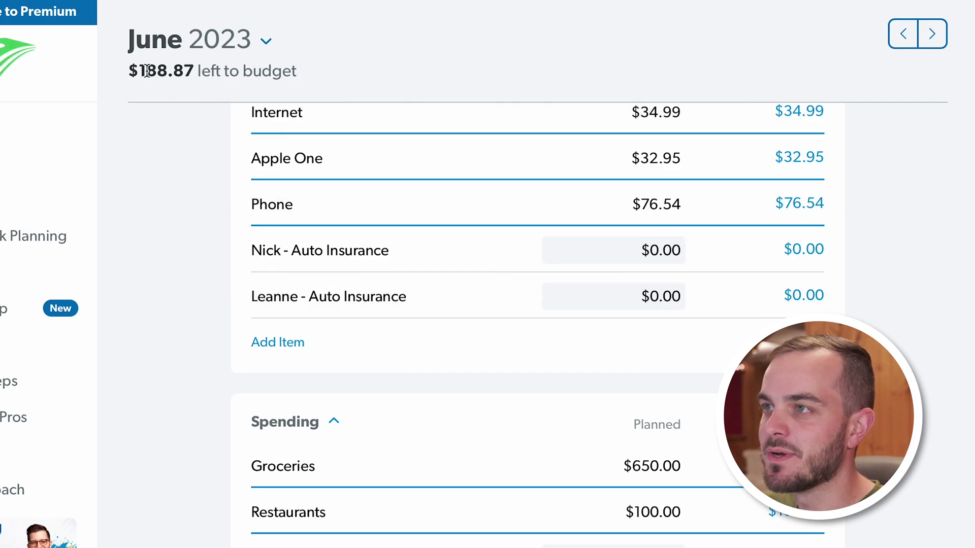
Step: Set the planned amount for Auto Insurance in the Transportation group to $188.87
{"action": "scroll", "coordinate": [595, 487], "scroll_direction": "down", "scroll_amount": 1}
{"action": "scroll", "coordinate": [594, 485], "scroll_direction": "down", "scroll_amount": 15}
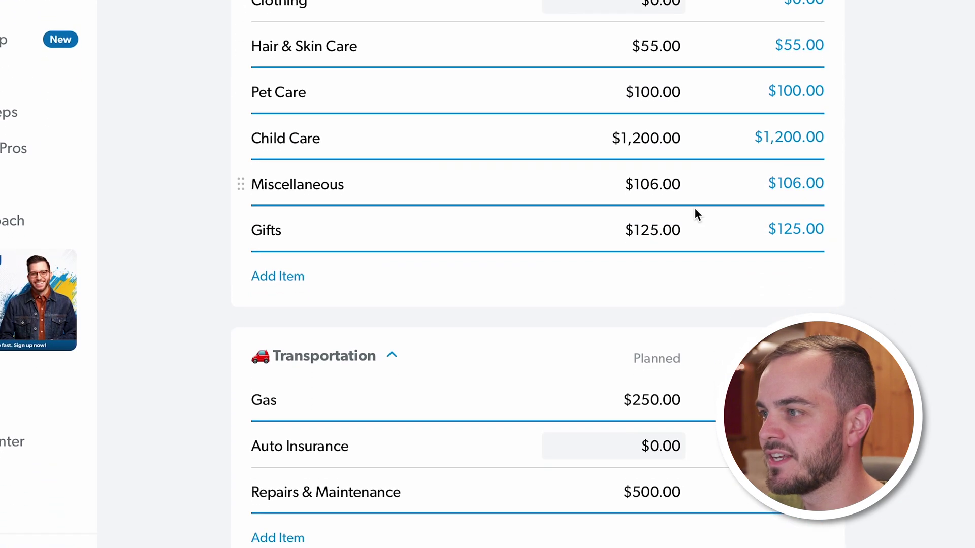
{"action": "left_click", "coordinate": [653, 300]}
Step: Delete both personal auto insurance items from the Bills & Subscriptions group
{"action": "scroll", "coordinate": [577, 386], "scroll_direction": "up", "scroll_amount": 15}
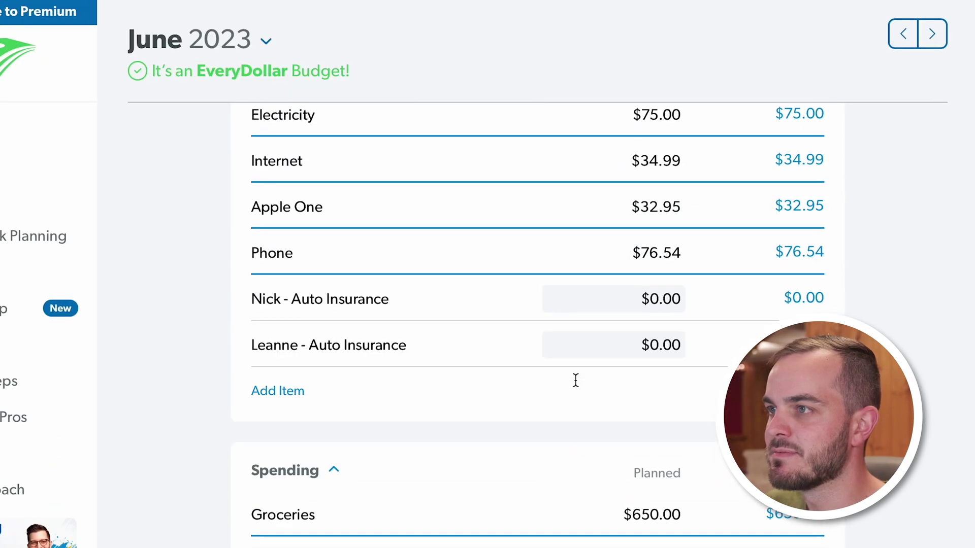
{"action": "left_click", "coordinate": [277, 324]}
{"action": "left_click", "coordinate": [222, 328]}
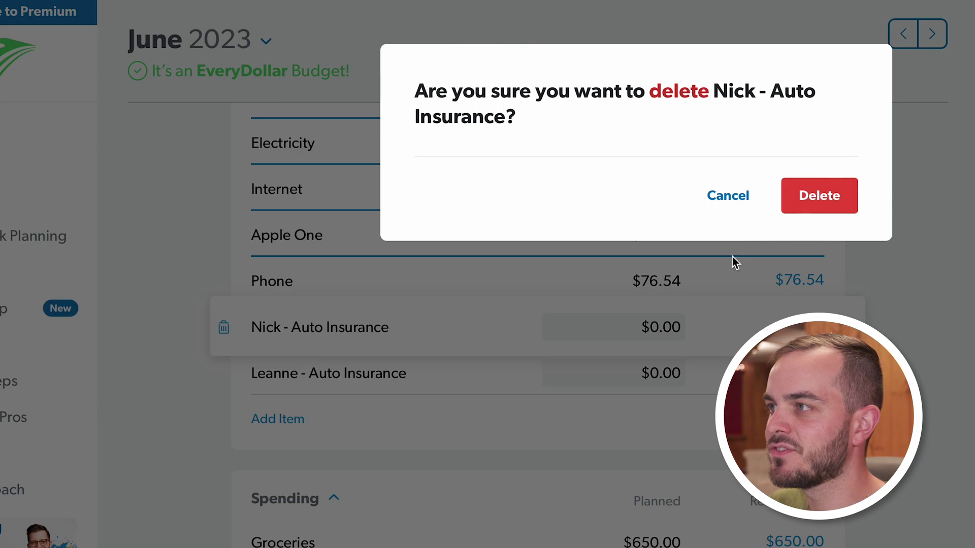
{"action": "left_click", "coordinate": [821, 196]}
{"action": "left_click", "coordinate": [364, 325]}
{"action": "left_click", "coordinate": [224, 328]}
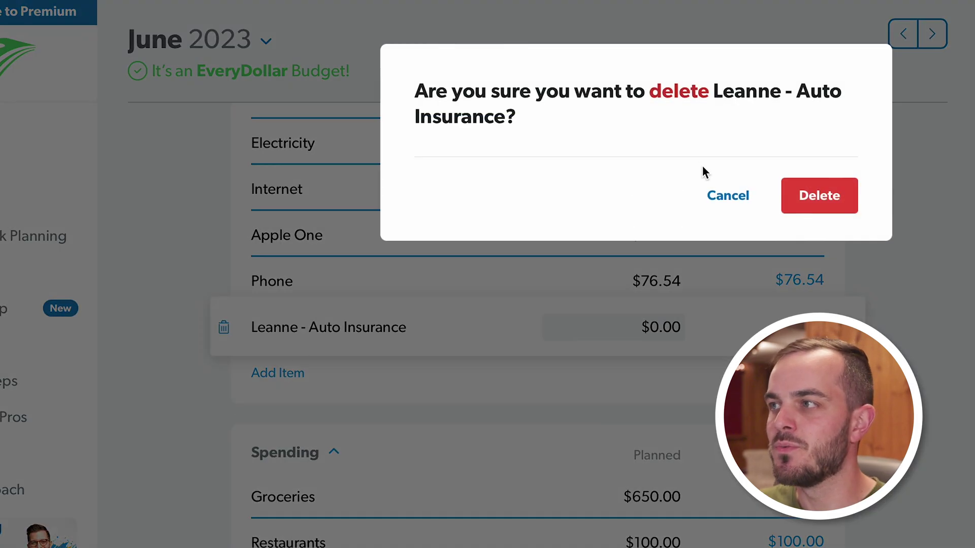
{"action": "left_click", "coordinate": [811, 197]}
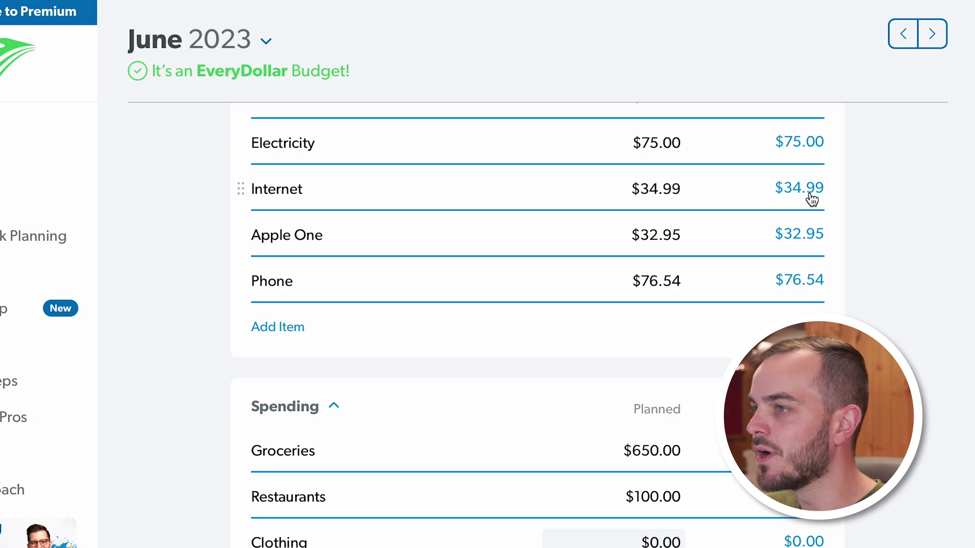
Step: Look over the Bills & Subscriptions and Spending groups and collapse the Transportation group
{"action": "scroll", "coordinate": [526, 300], "scroll_direction": "up", "scroll_amount": 6}
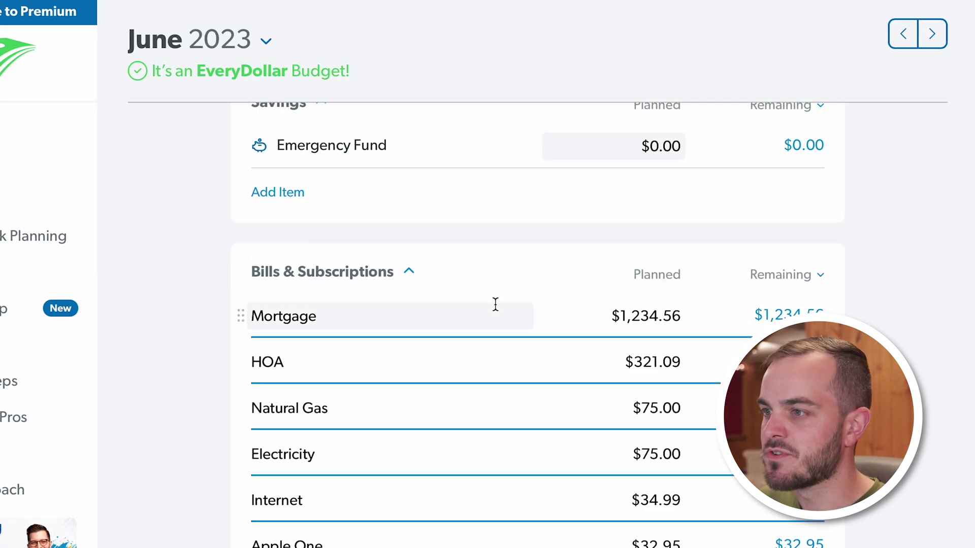
{"action": "scroll", "coordinate": [495, 303], "scroll_direction": "down", "scroll_amount": 6}
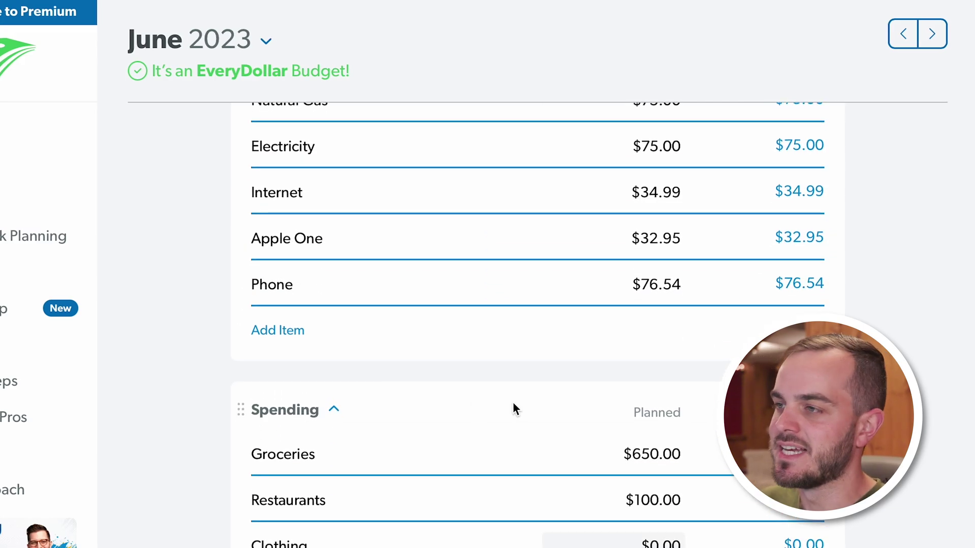
{"action": "scroll", "coordinate": [514, 407], "scroll_direction": "down", "scroll_amount": 5}
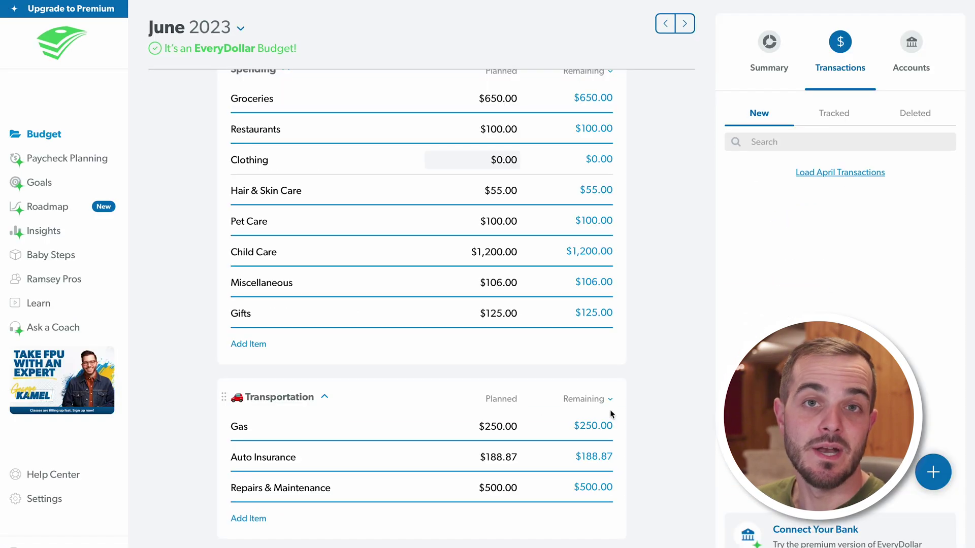
{"action": "left_click", "coordinate": [325, 397]}
Step: View the budget's Summary, Transactions and Accounts sections, then return to Transactions
{"action": "scroll", "coordinate": [565, 279], "scroll_direction": "up", "scroll_amount": 3}
{"action": "scroll", "coordinate": [565, 280], "scroll_direction": "up", "scroll_amount": 15}
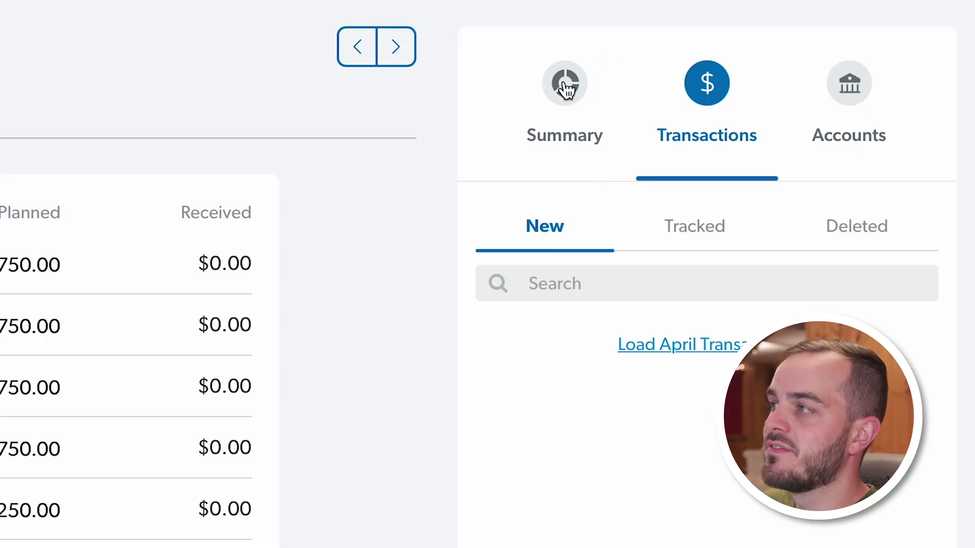
{"action": "left_click", "coordinate": [564, 87]}
{"action": "left_click", "coordinate": [713, 93]}
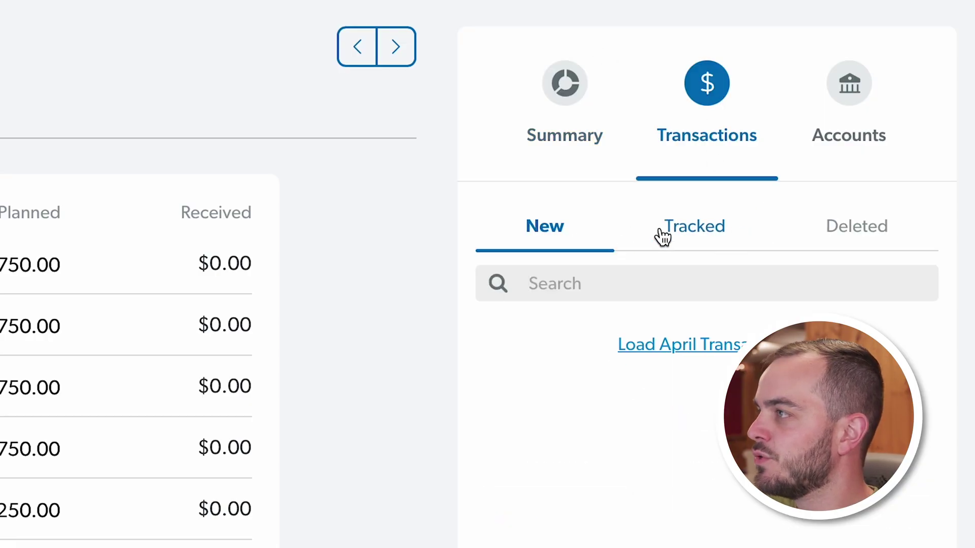
{"action": "left_click", "coordinate": [844, 90]}
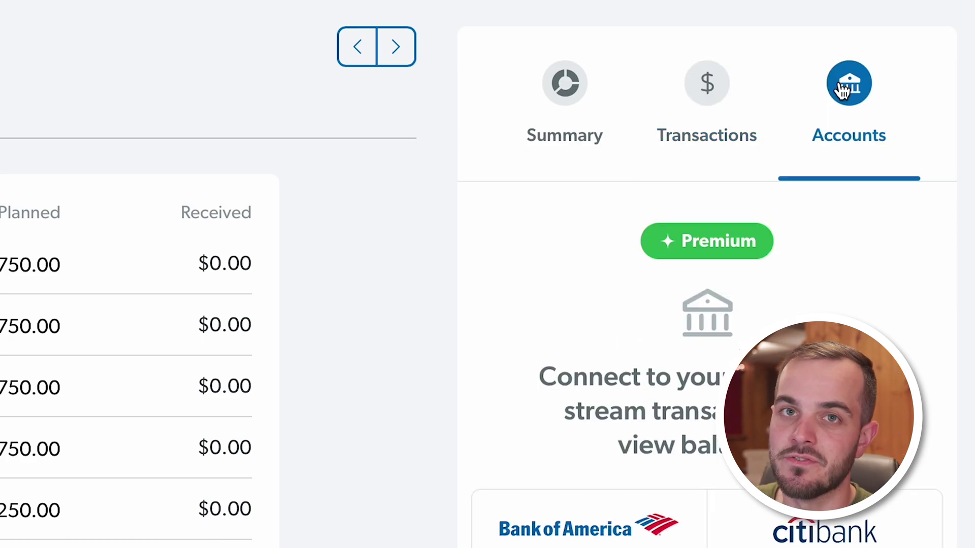
{"action": "left_click", "coordinate": [710, 101]}
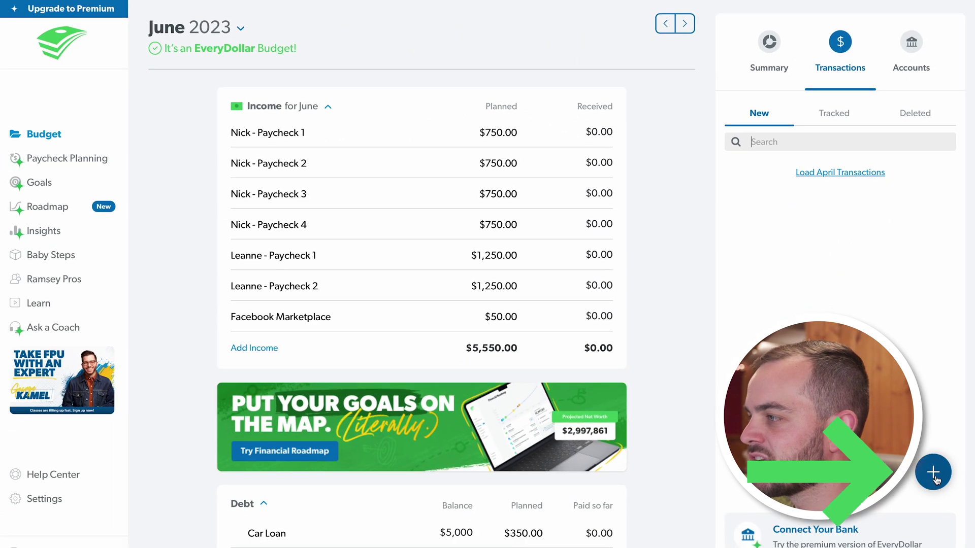
Step: Start a new expense of $55.55 with Gas as the place of spending and 06/21/23 as the date
{"action": "left_click", "coordinate": [934, 473]}
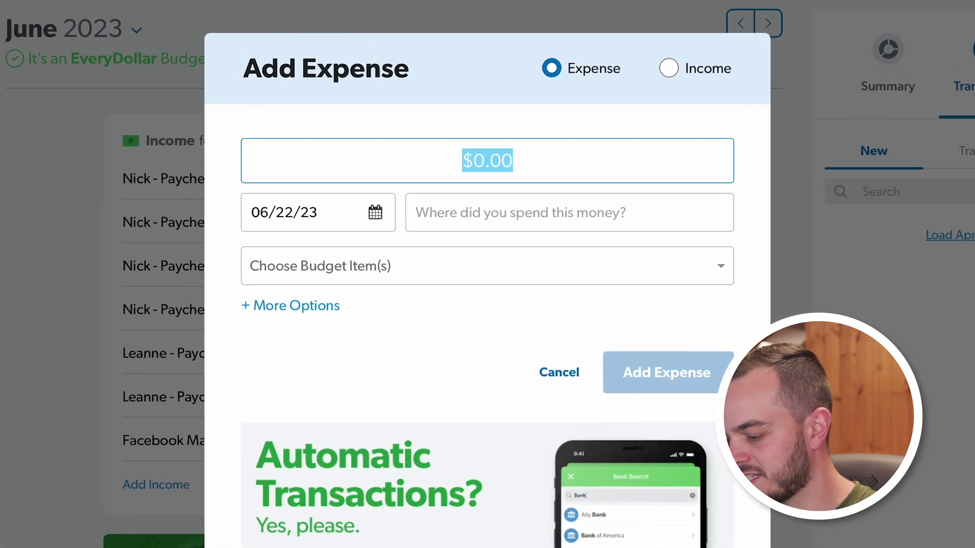
{"action": "type", "text": "55"}
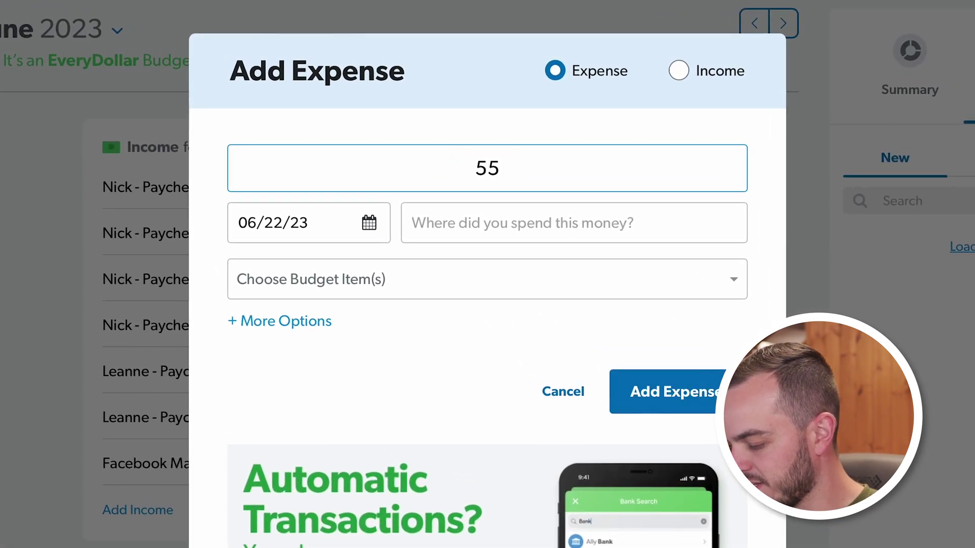
{"action": "type", "text": ".55"}
{"action": "left_click", "coordinate": [488, 224]}
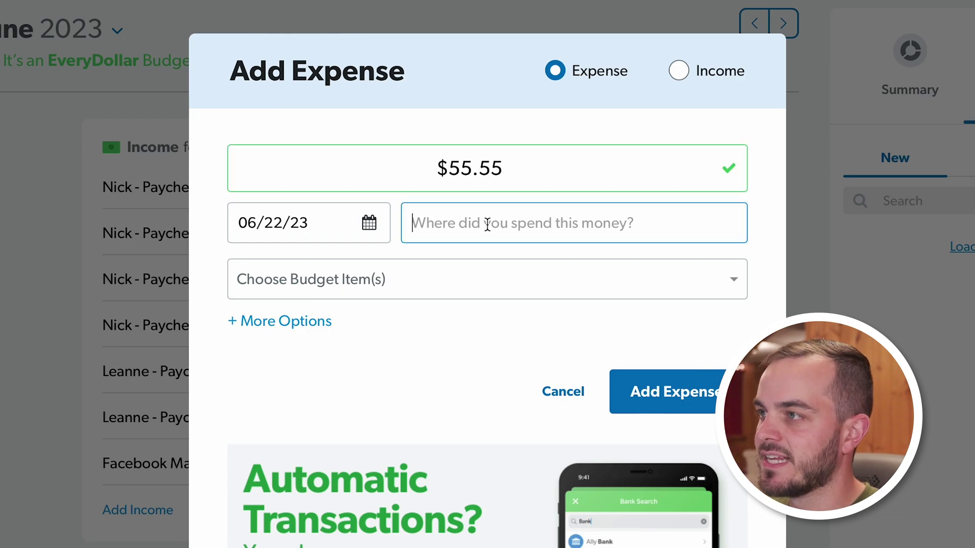
{"action": "type", "text": "Gas"}
{"action": "left_click", "coordinate": [369, 223]}
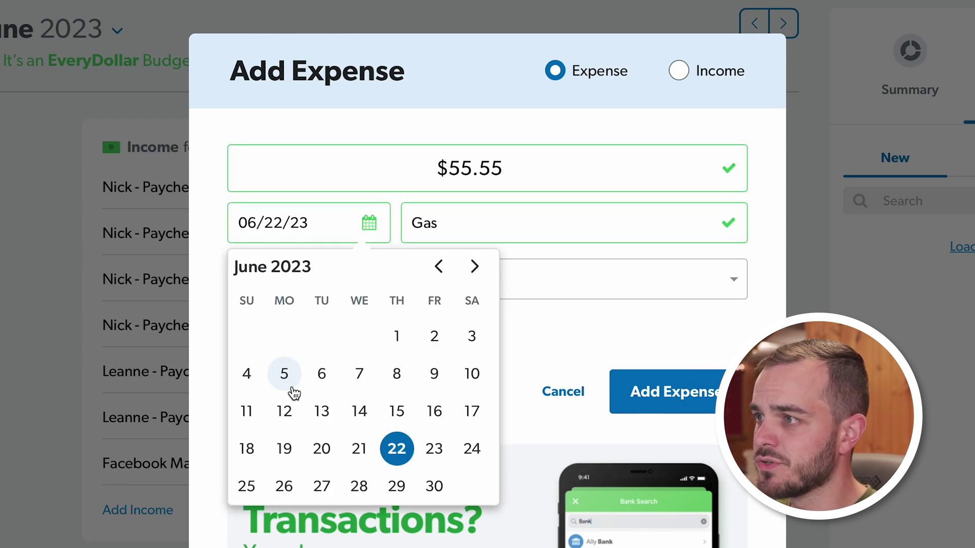
{"action": "left_click", "coordinate": [359, 449]}
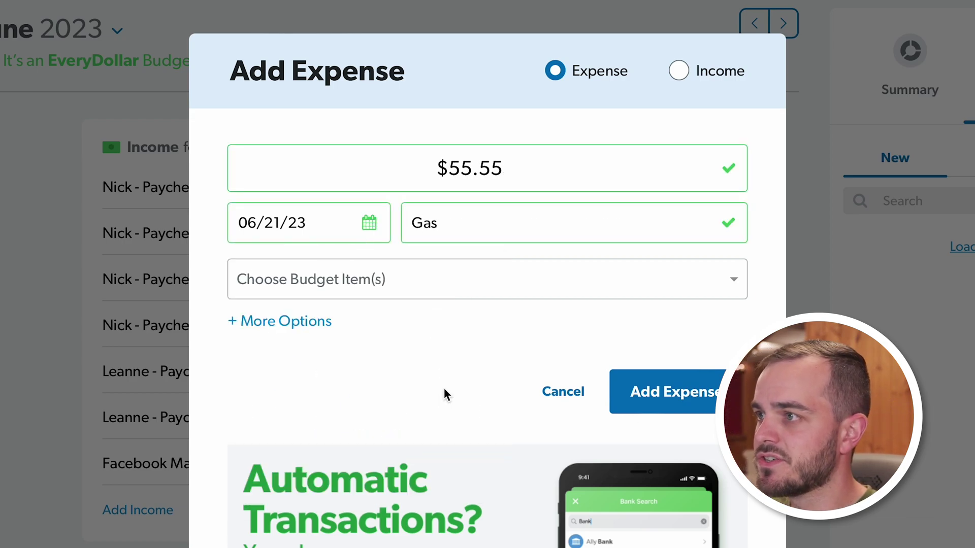
Step: Browse the budget items available for the expense, down to the Transportation group, and close the list without choosing one
{"action": "left_click", "coordinate": [740, 282]}
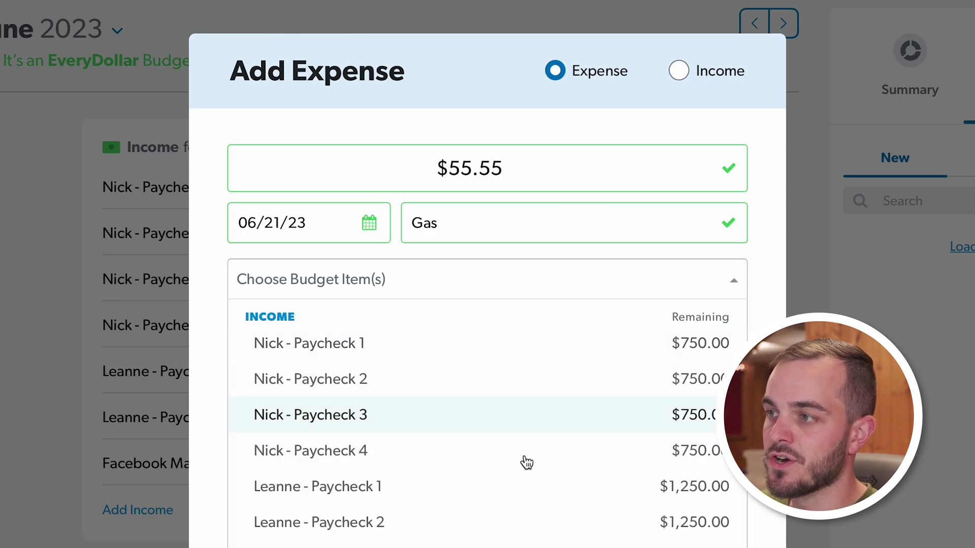
{"action": "scroll", "coordinate": [429, 501], "scroll_direction": "down", "scroll_amount": 4}
{"action": "scroll", "coordinate": [429, 501], "scroll_direction": "down", "scroll_amount": 4}
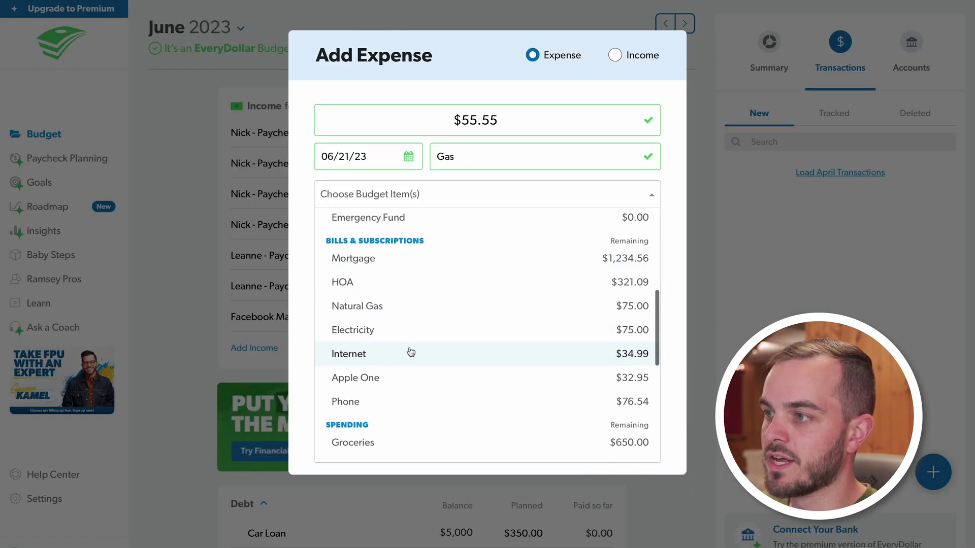
{"action": "scroll", "coordinate": [370, 513], "scroll_direction": "down", "scroll_amount": 4}
{"action": "scroll", "coordinate": [416, 359], "scroll_direction": "down", "scroll_amount": 2}
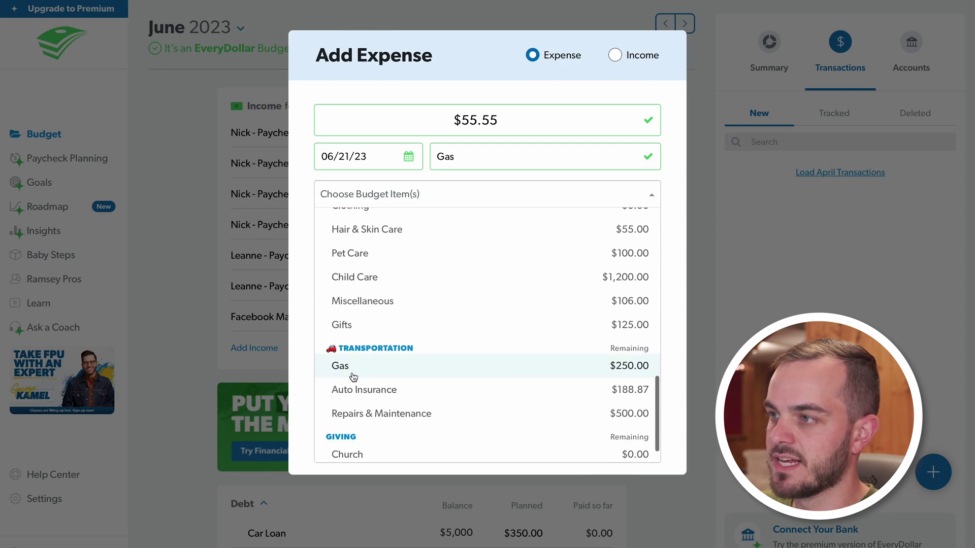
{"action": "scroll", "coordinate": [320, 228], "scroll_direction": "up", "scroll_amount": 15}
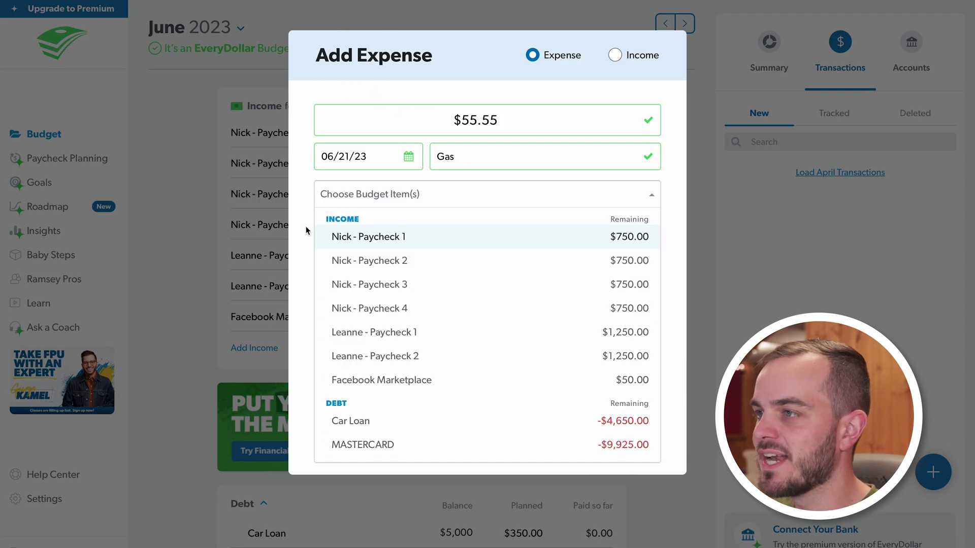
{"action": "left_click", "coordinate": [306, 231]}
Step: Show the additional options for the expense and enter the note "I got a slurpee"
{"action": "left_click", "coordinate": [349, 224]}
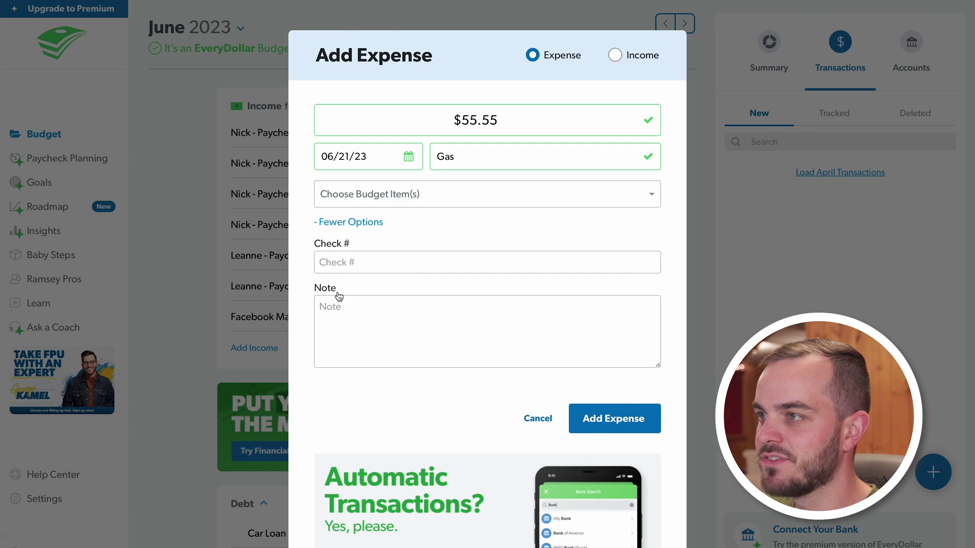
{"action": "left_click", "coordinate": [334, 311]}
{"action": "type", "text": "I got a slurpee"}
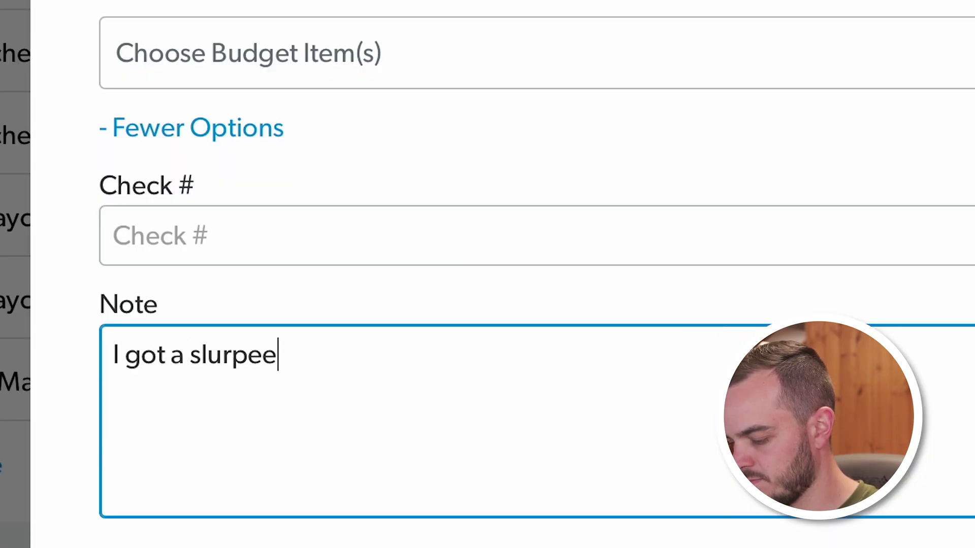
Step: Complete the note as "I got a slurpee too" and add the expense without assigning a budget item
{"action": "type", "text": " too"}
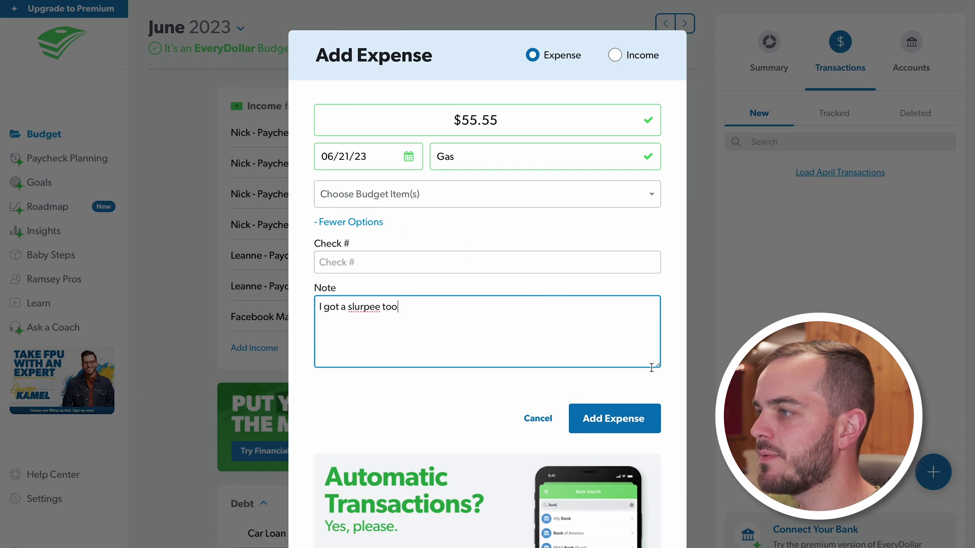
{"action": "left_click", "coordinate": [631, 424]}
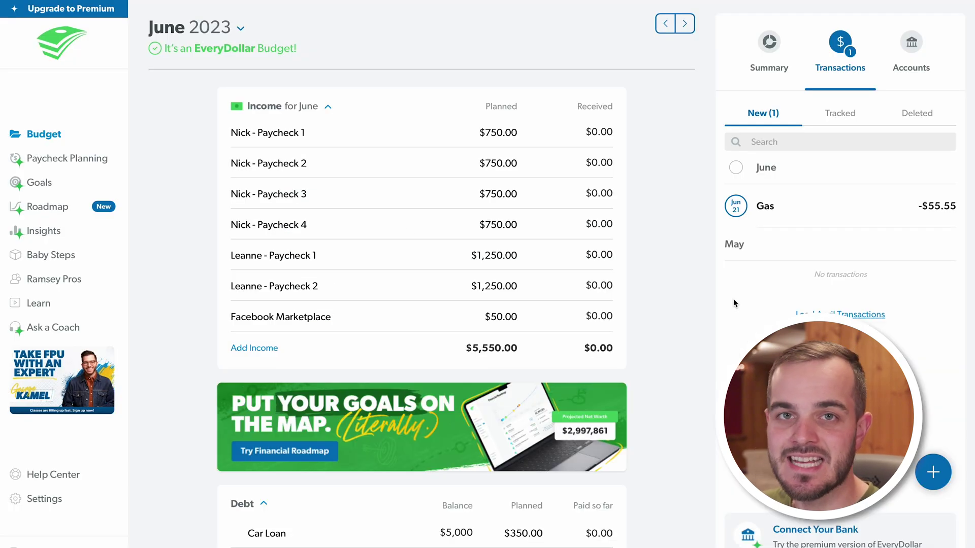
Step: Expand the Transportation group and assign the new $55.55 Gas transaction to its Gas item
{"action": "scroll", "coordinate": [718, 284], "scroll_direction": "down", "scroll_amount": 2}
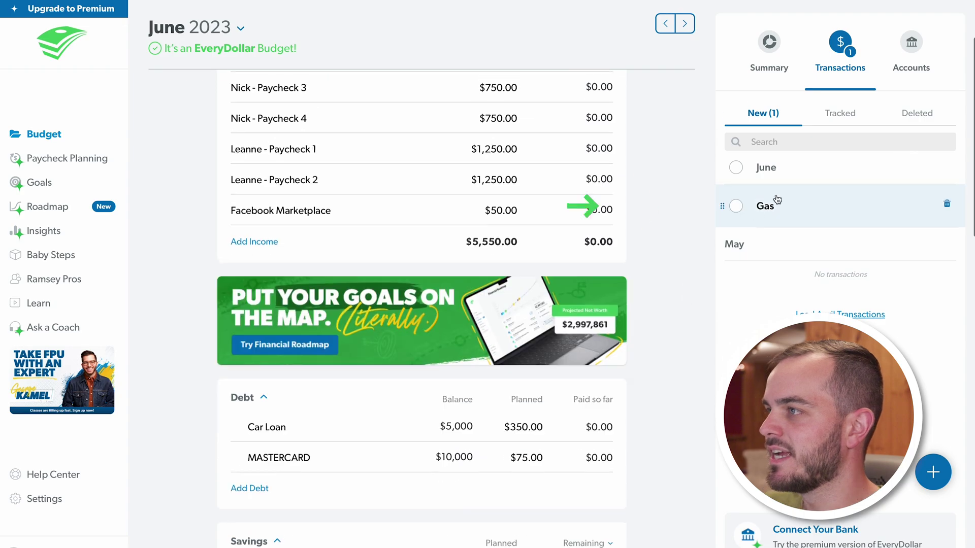
{"action": "scroll", "coordinate": [624, 373], "scroll_direction": "down", "scroll_amount": 8}
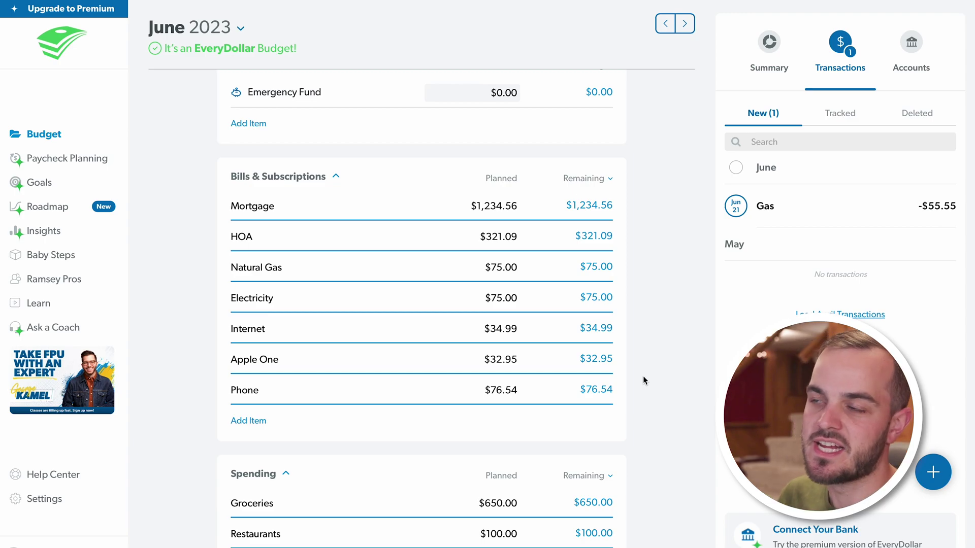
{"action": "mouse_move", "coordinate": [801, 217]}
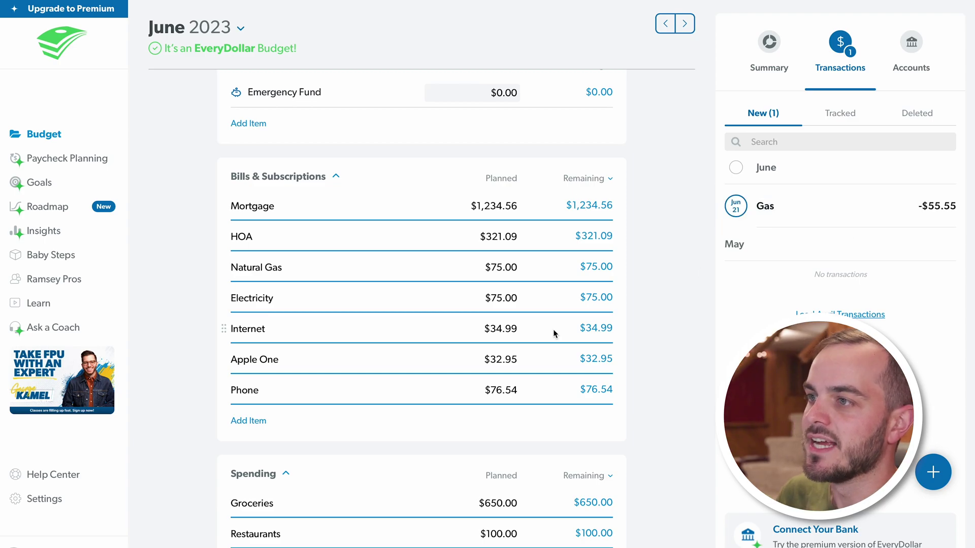
{"action": "scroll", "coordinate": [634, 338], "scroll_direction": "down", "scroll_amount": 6}
{"action": "scroll", "coordinate": [625, 364], "scroll_direction": "down", "scroll_amount": 2}
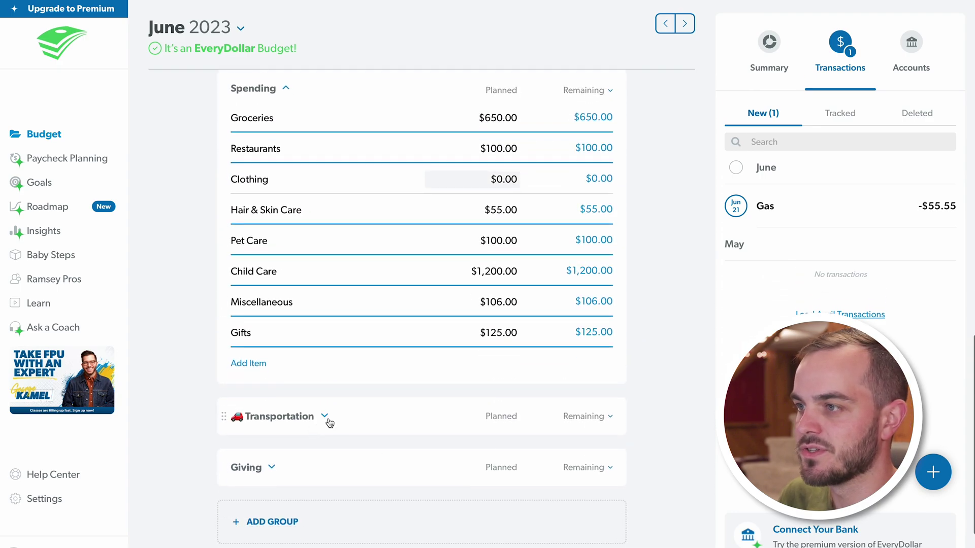
{"action": "left_click", "coordinate": [325, 417]}
{"action": "scroll", "coordinate": [631, 405], "scroll_direction": "down", "scroll_amount": 2}
{"action": "mouse_move", "coordinate": [744, 212]}
{"action": "left_click_drag", "start_coordinate": [744, 212], "coordinate": [265, 347]}
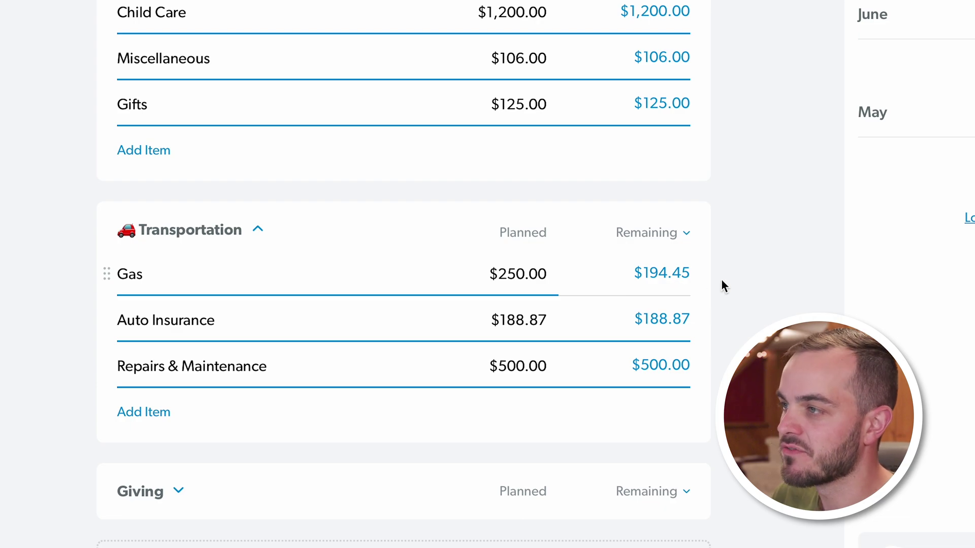
Step: Switch the Transportation group's amounts from Remaining to Spent to view them, and return to Remaining
{"action": "left_click", "coordinate": [686, 233]}
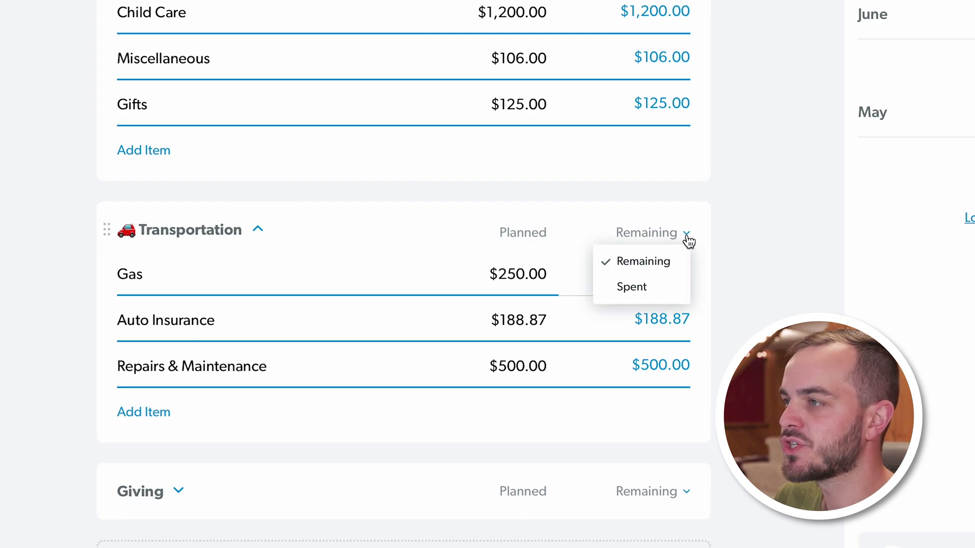
{"action": "left_click", "coordinate": [635, 285]}
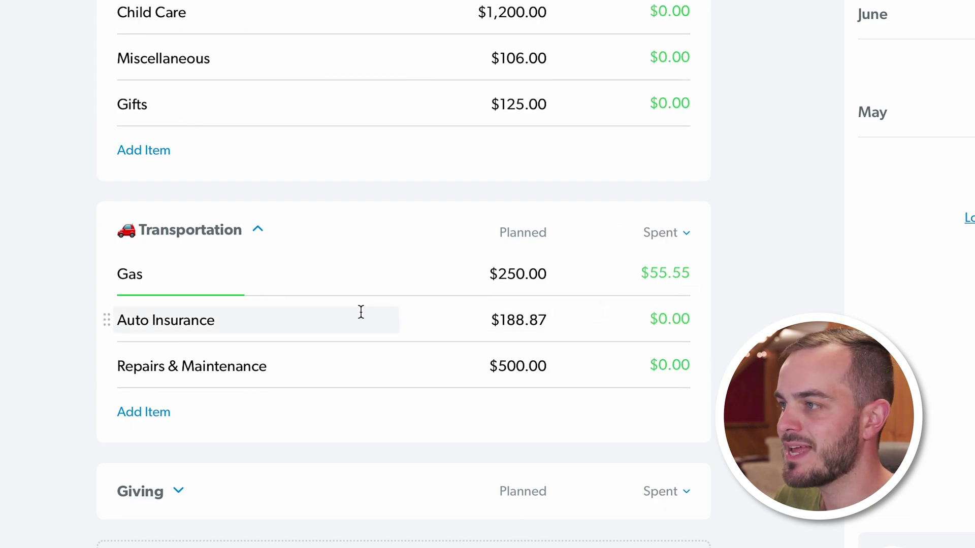
{"action": "left_click", "coordinate": [689, 241]}
{"action": "left_click", "coordinate": [644, 261]}
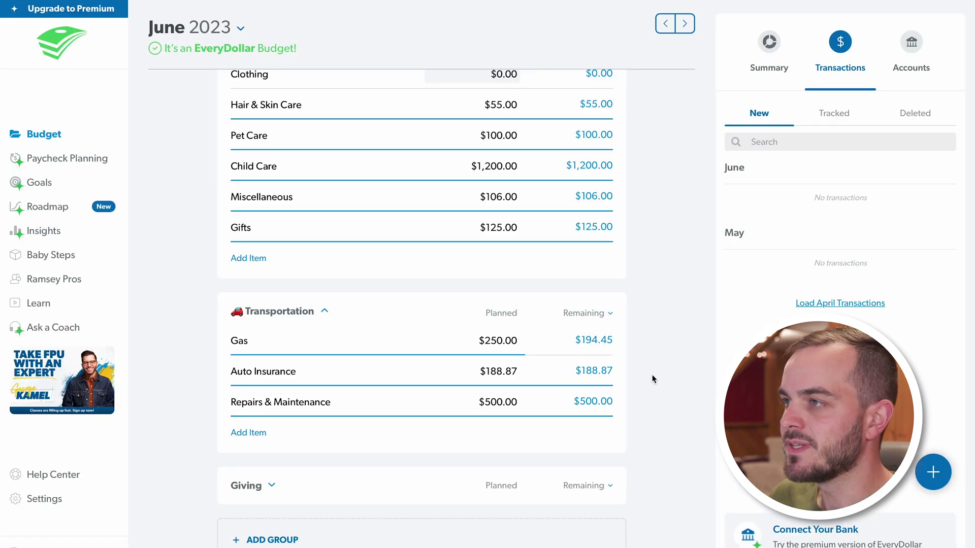
Step: Track a $34.99 expense directly against the Internet item in Bills & Subscriptions and close the item's details
{"action": "scroll", "coordinate": [648, 376], "scroll_direction": "up", "scroll_amount": 8}
{"action": "scroll", "coordinate": [697, 287], "scroll_direction": "down", "scroll_amount": 1}
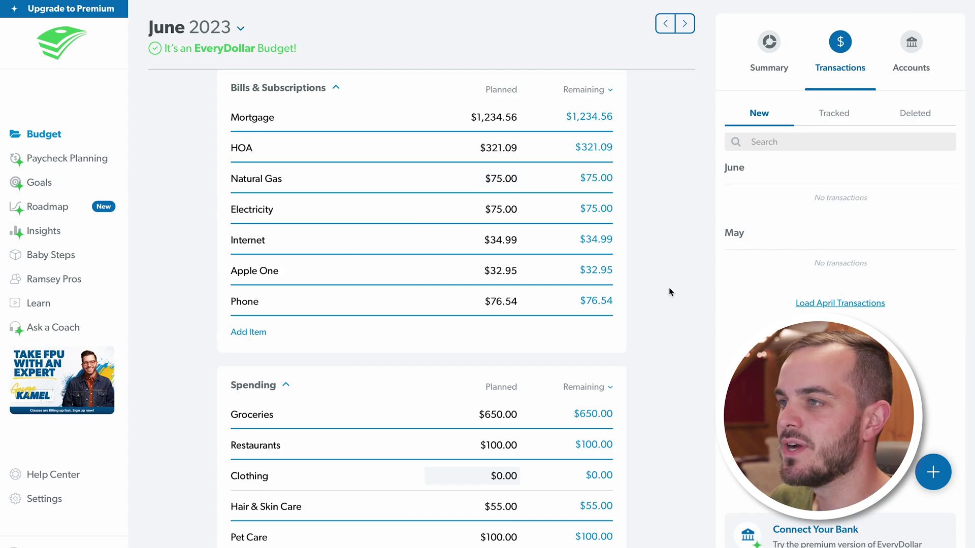
{"action": "left_click", "coordinate": [495, 242]}
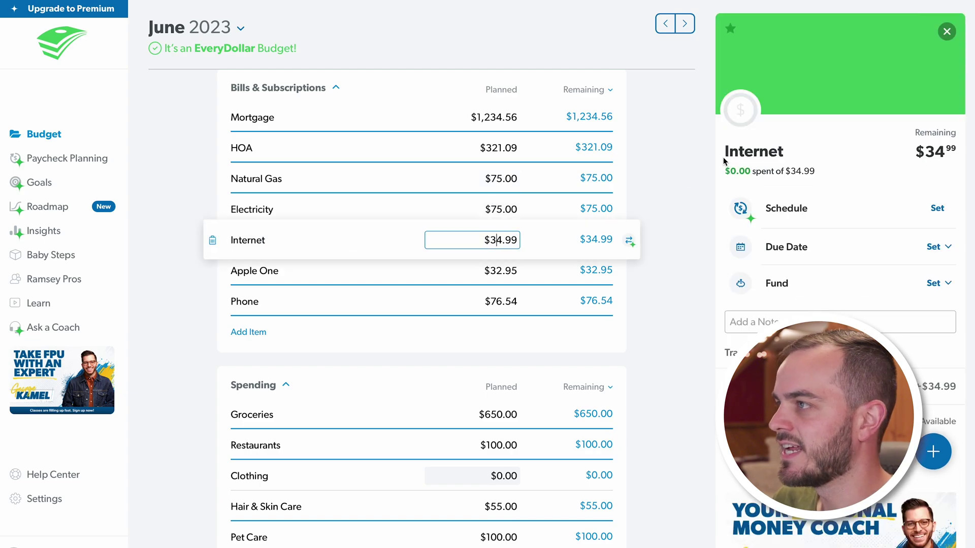
{"action": "left_click", "coordinate": [934, 452]}
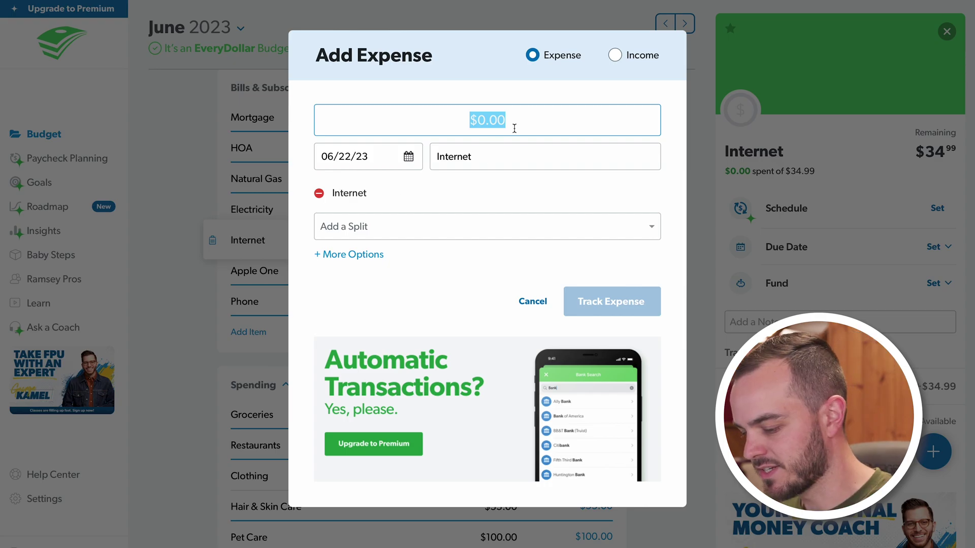
{"action": "type", "text": "34.99"}
{"action": "left_click", "coordinate": [617, 311]}
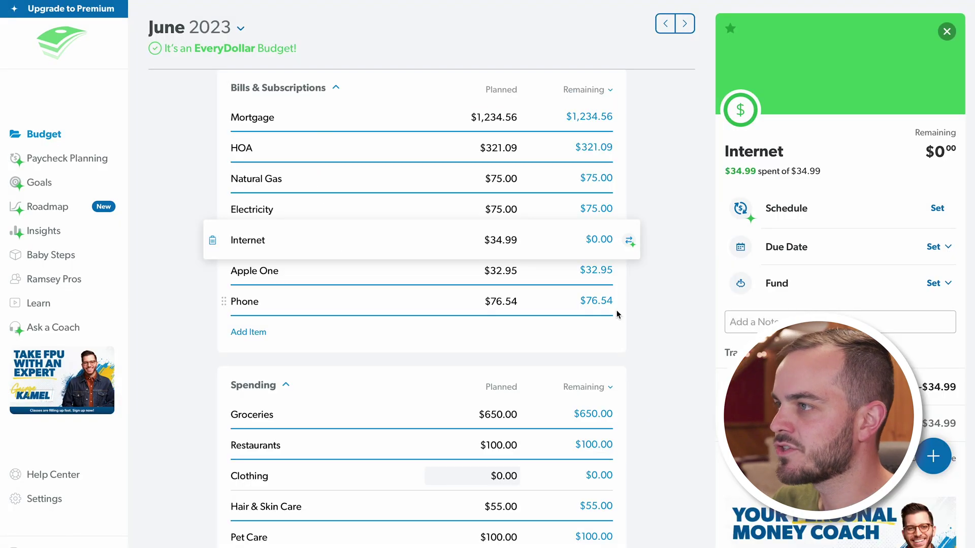
{"action": "left_click", "coordinate": [619, 243]}
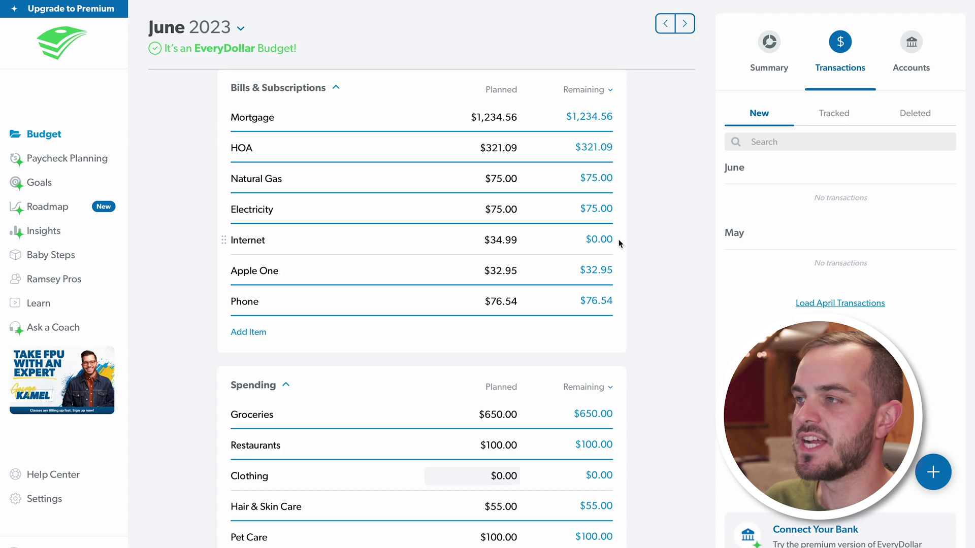
Step: Start a new expense of $123.45 from the Groceries item in the Spending group
{"action": "scroll", "coordinate": [633, 289], "scroll_direction": "down", "scroll_amount": 1}
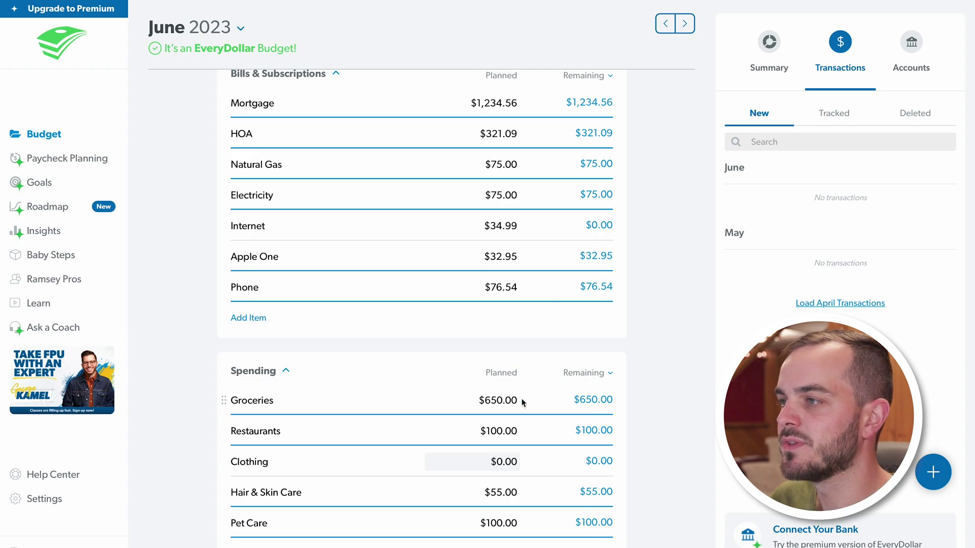
{"action": "left_click", "coordinate": [500, 400]}
{"action": "left_click", "coordinate": [630, 402]}
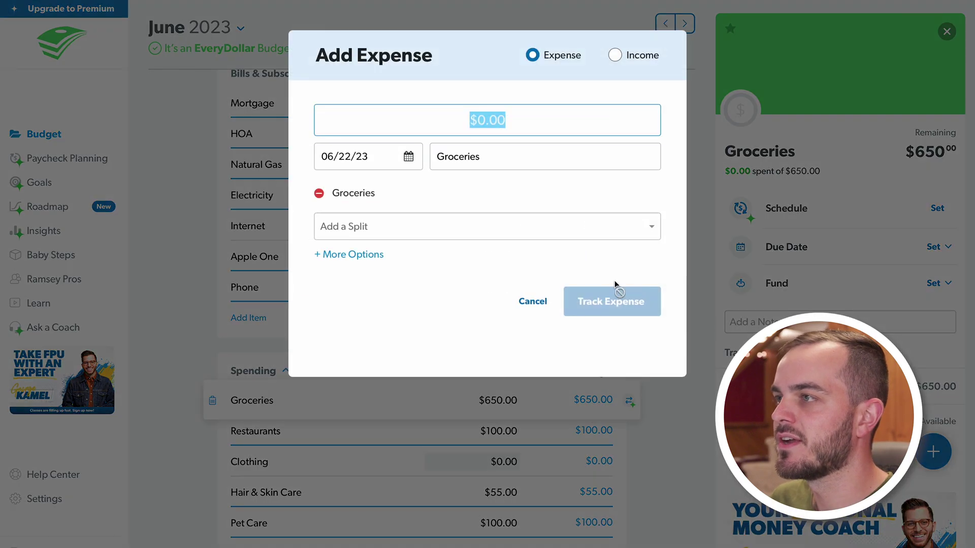
{"action": "type", "text": "123."}
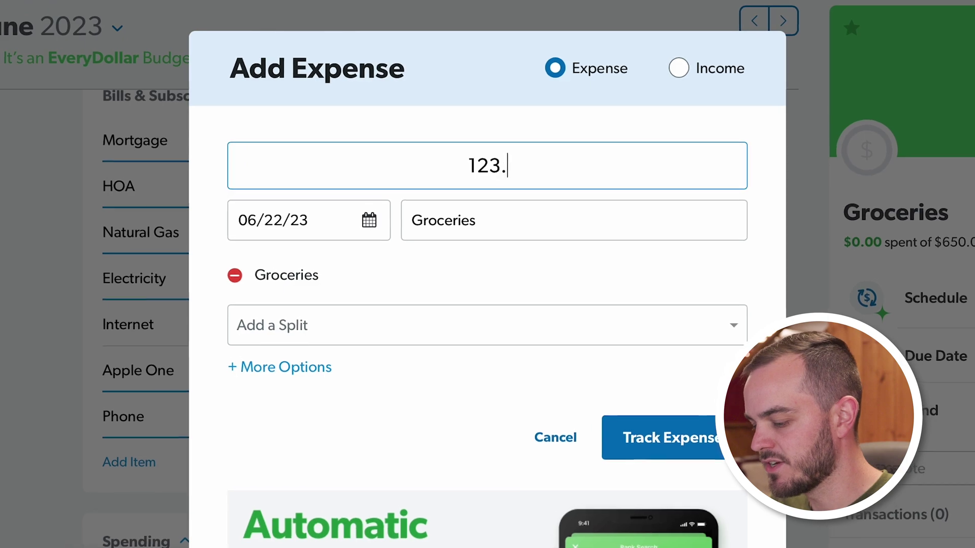
{"action": "type", "text": "45"}
{"action": "left_click", "coordinate": [525, 287]}
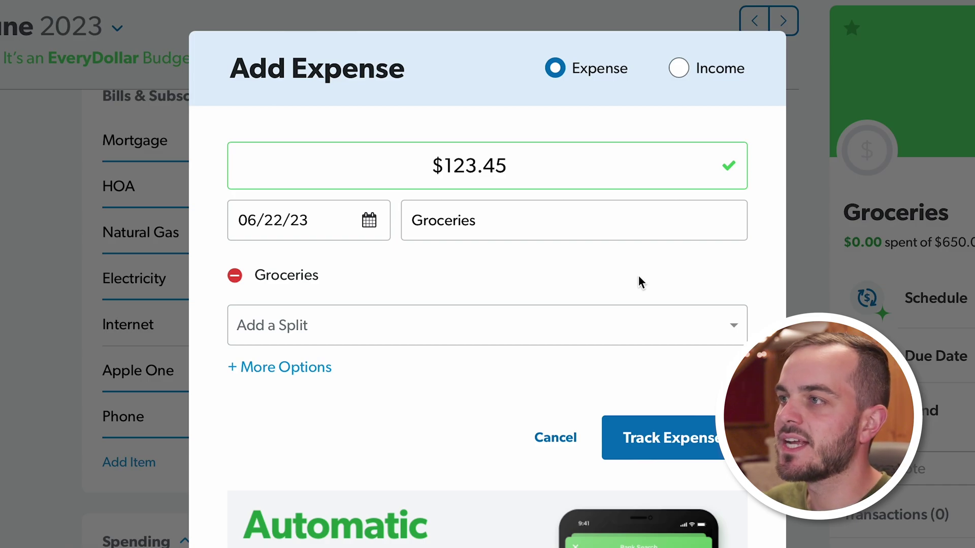
Step: Add Gifts as a split of the Groceries expense and allot $5.00 to it
{"action": "left_click", "coordinate": [294, 326]}
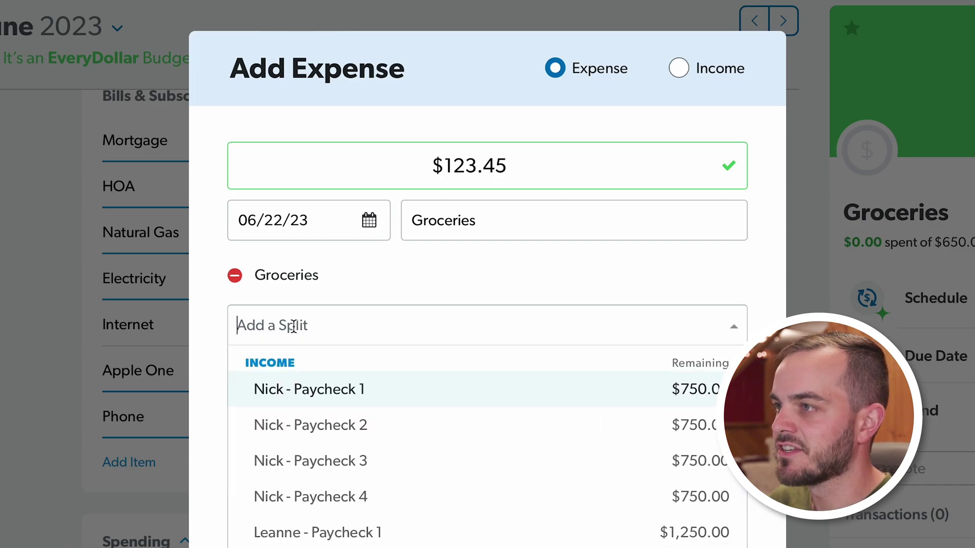
{"action": "scroll", "coordinate": [403, 518], "scroll_direction": "down", "scroll_amount": 10}
{"action": "scroll", "coordinate": [407, 521], "scroll_direction": "down", "scroll_amount": 2}
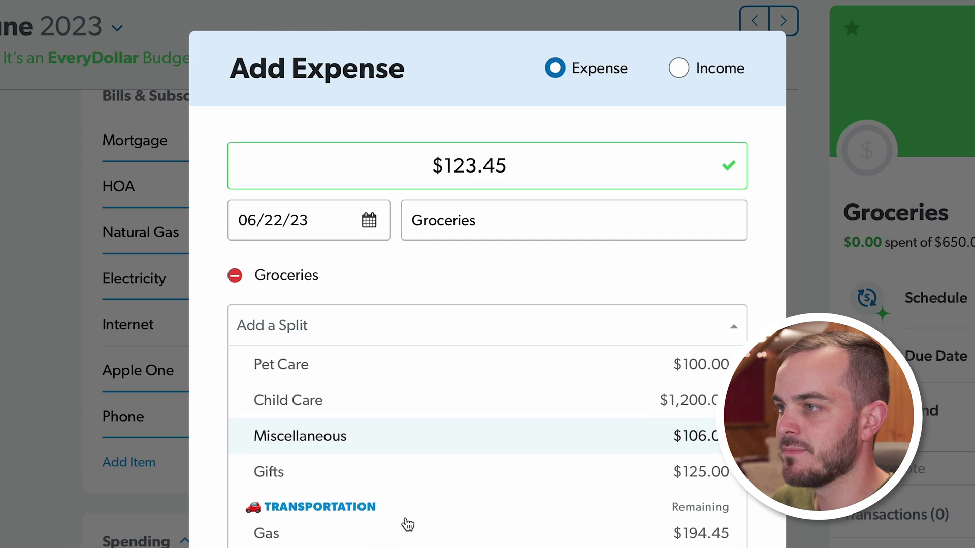
{"action": "left_click", "coordinate": [269, 473]}
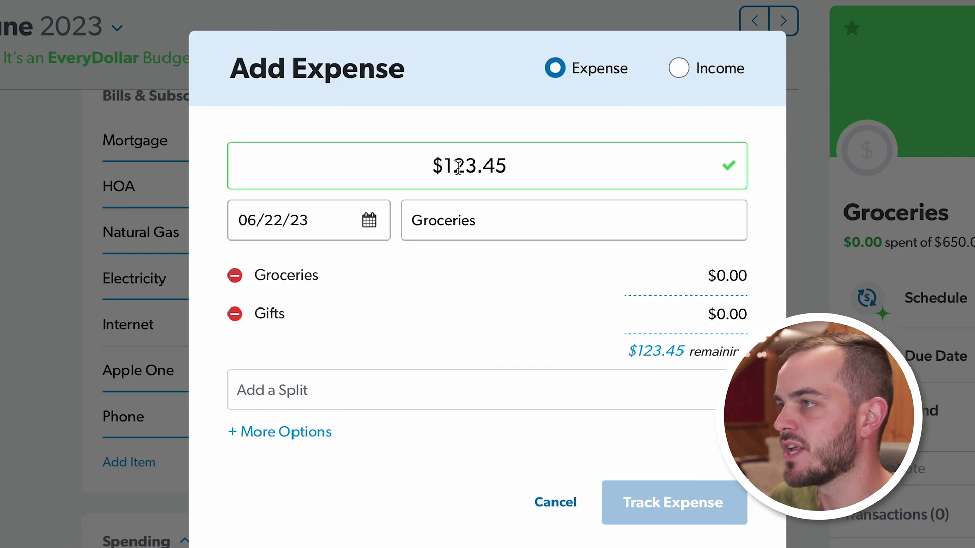
{"action": "left_click", "coordinate": [732, 312]}
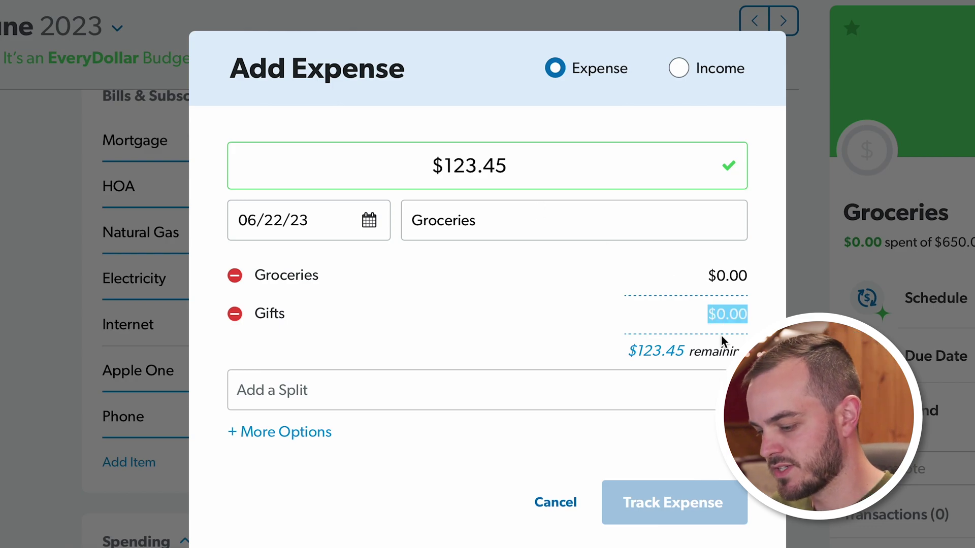
{"action": "type", "text": "5.00"}
{"action": "key", "text": "Tab"}
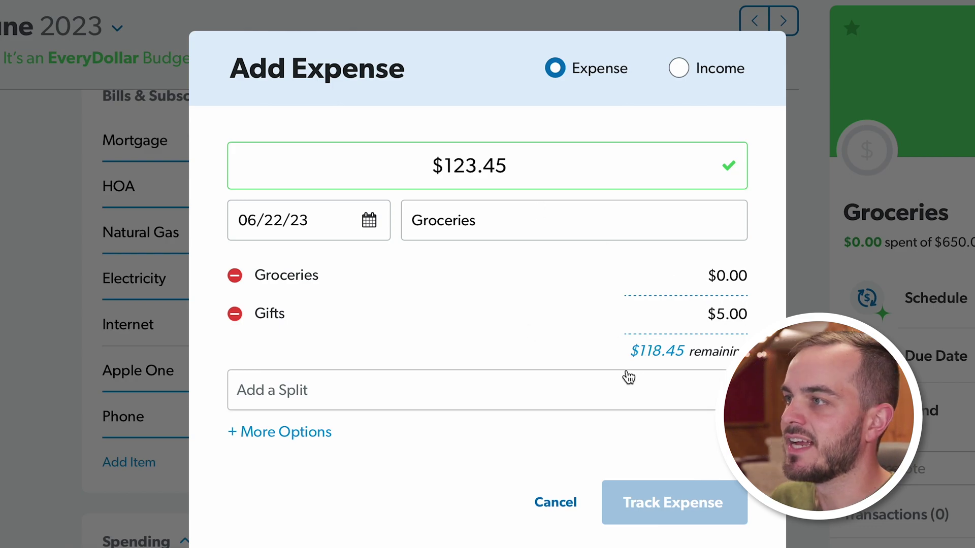
Step: Allot $118.45 of the split expense to Groceries and track the expense
{"action": "left_click", "coordinate": [734, 278]}
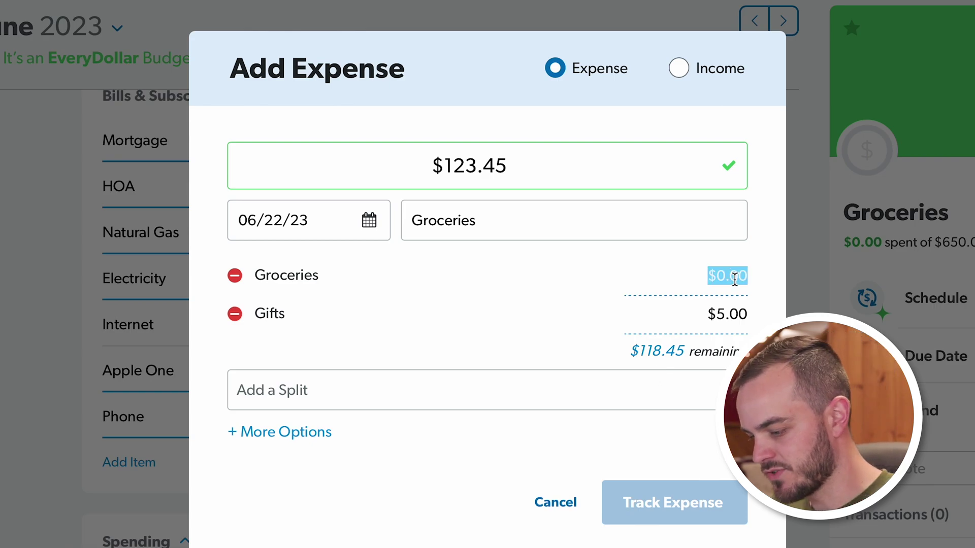
{"action": "type", "text": "118.45"}
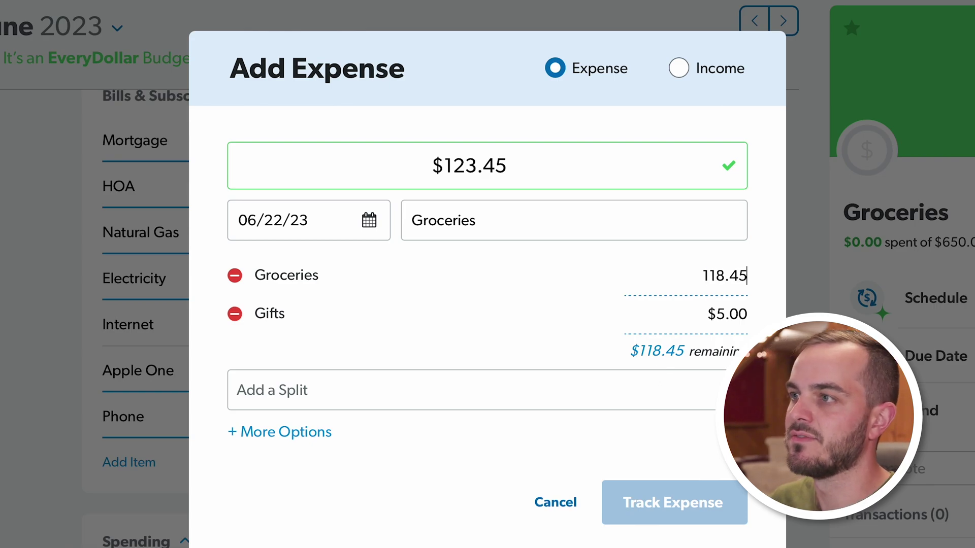
{"action": "left_click", "coordinate": [543, 249]}
{"action": "left_click", "coordinate": [505, 224]}
{"action": "left_click", "coordinate": [693, 507]}
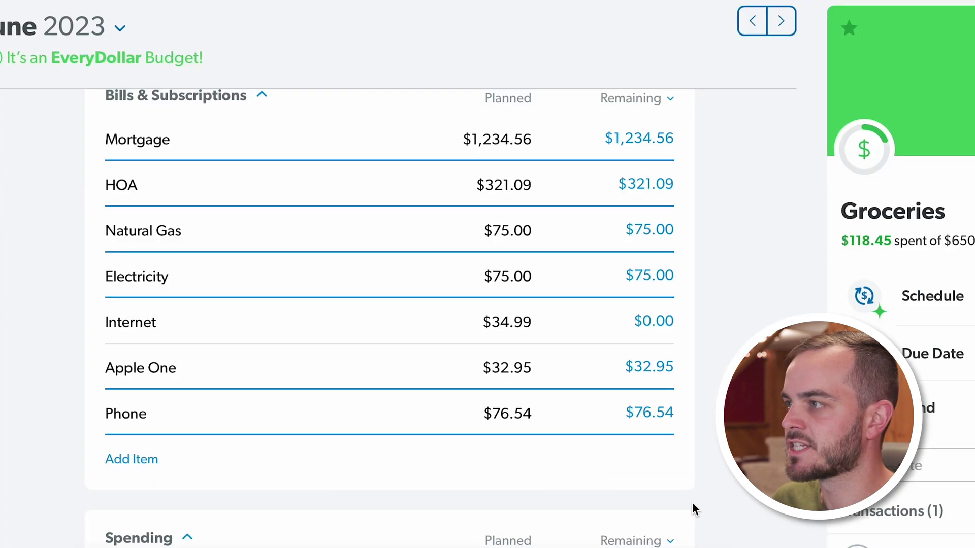
Step: Examine the transactions tracked under the Groceries and Gifts items to check how the expense was split
{"action": "left_click", "coordinate": [292, 400]}
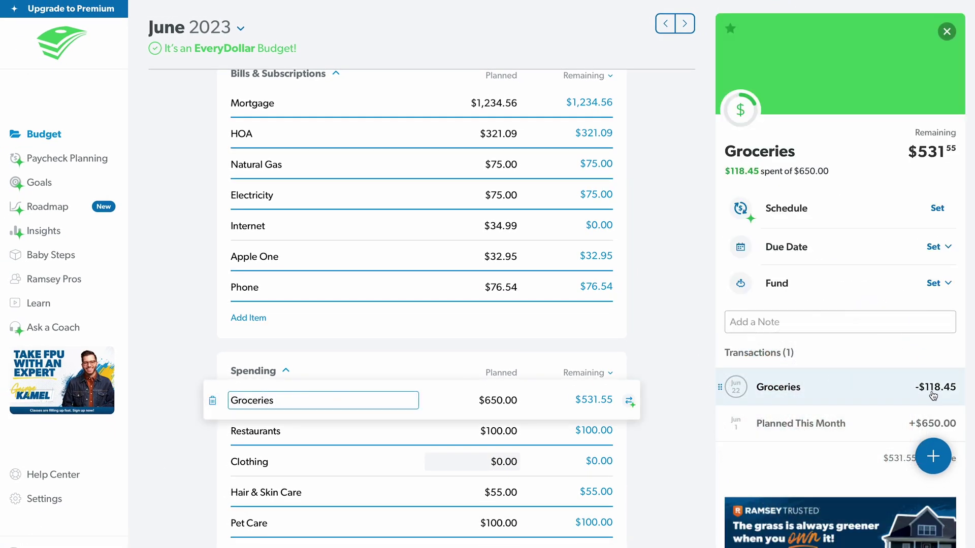
{"action": "scroll", "coordinate": [557, 381], "scroll_direction": "down", "scroll_amount": 6}
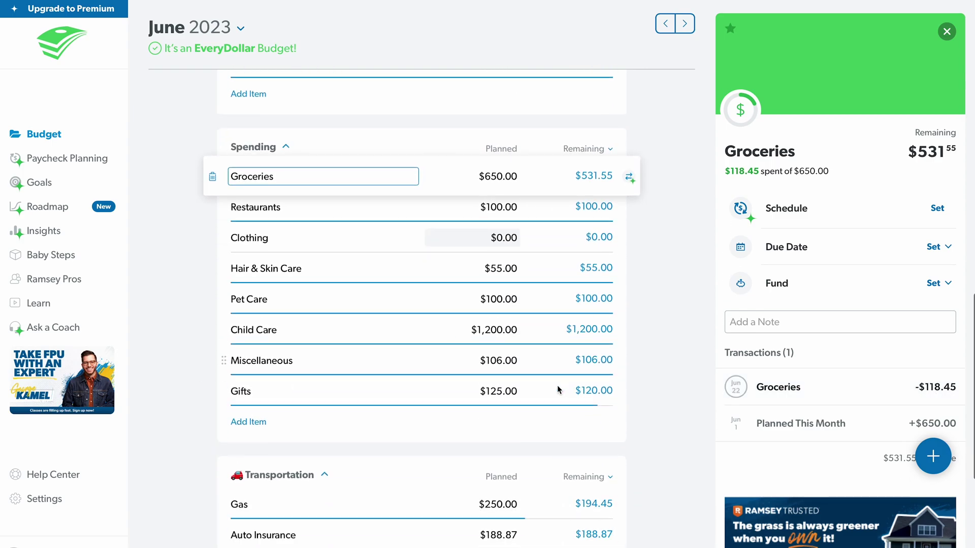
{"action": "left_click", "coordinate": [476, 311]}
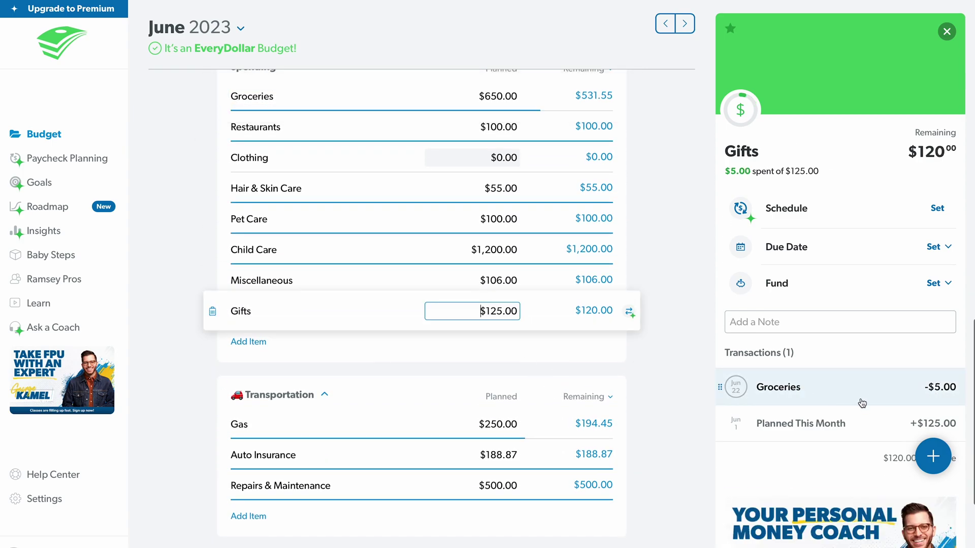
{"action": "left_click", "coordinate": [807, 400]}
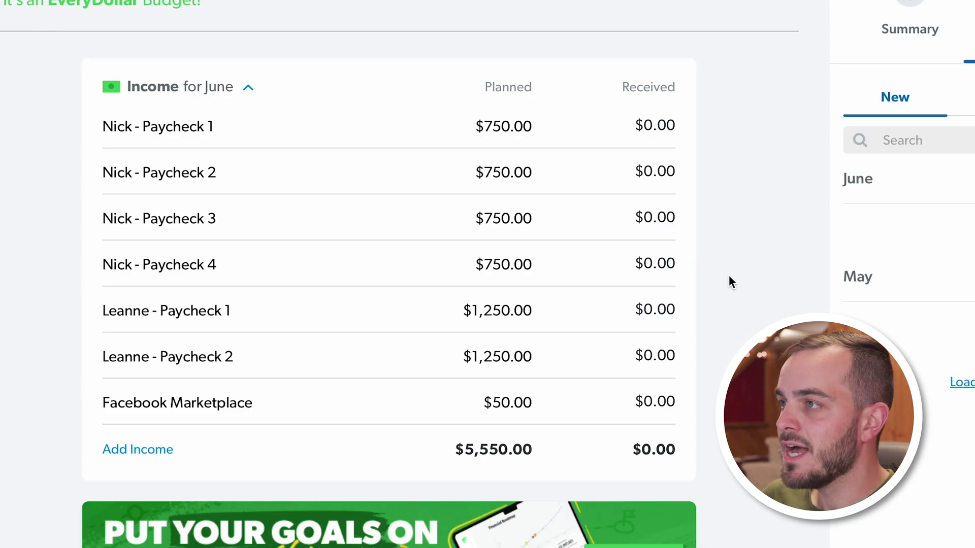
Step: Track $749.95 of received income against the first paycheck in the Income for June group
{"action": "left_click", "coordinate": [498, 128]}
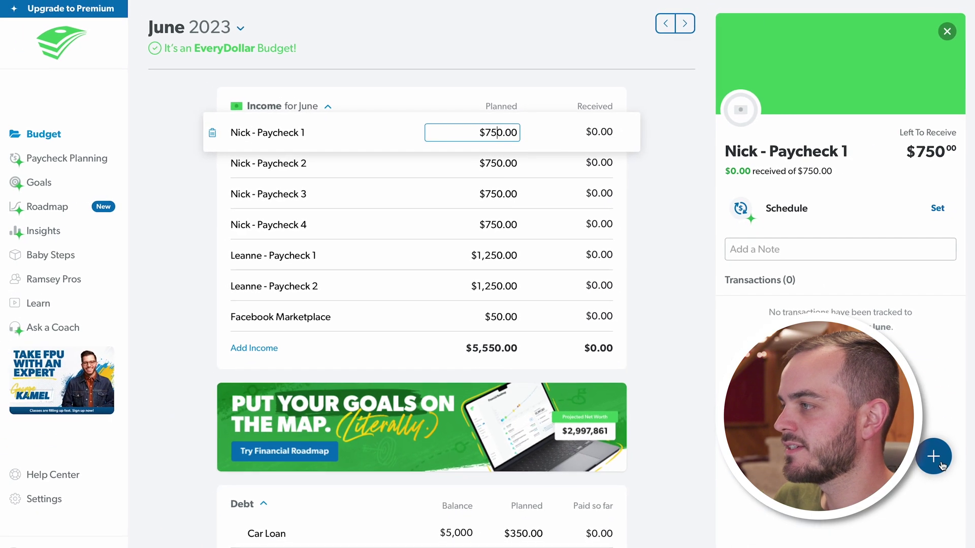
{"action": "left_click", "coordinate": [939, 464]}
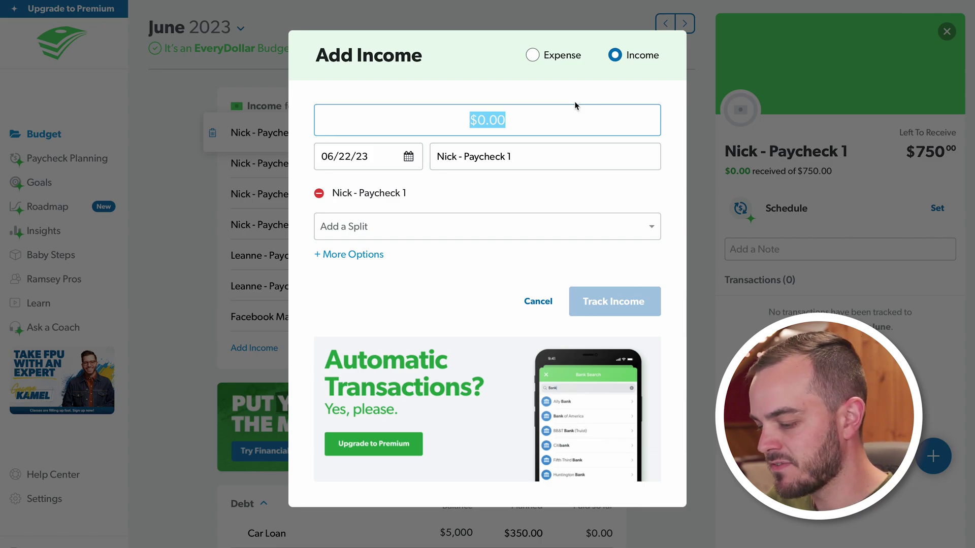
{"action": "type", "text": "749.95"}
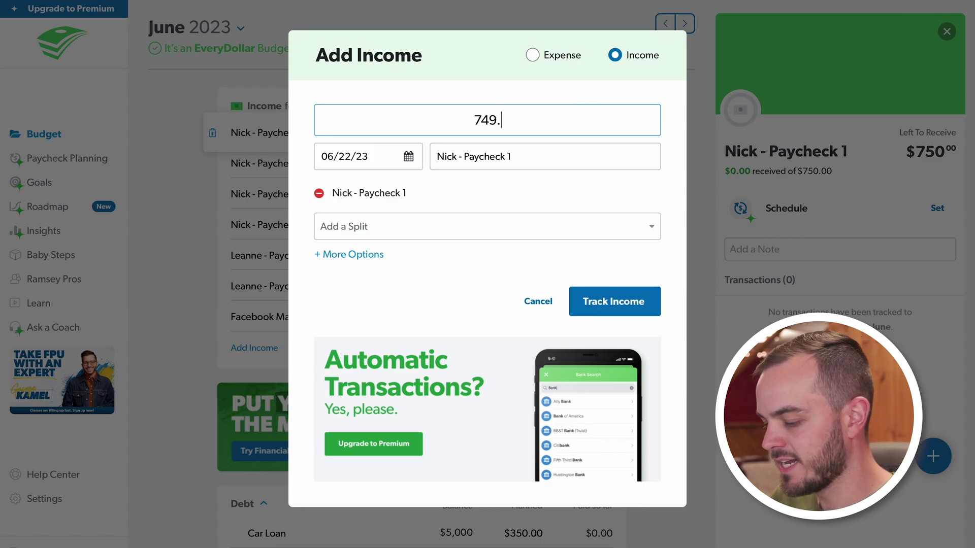
{"action": "left_click", "coordinate": [618, 297]}
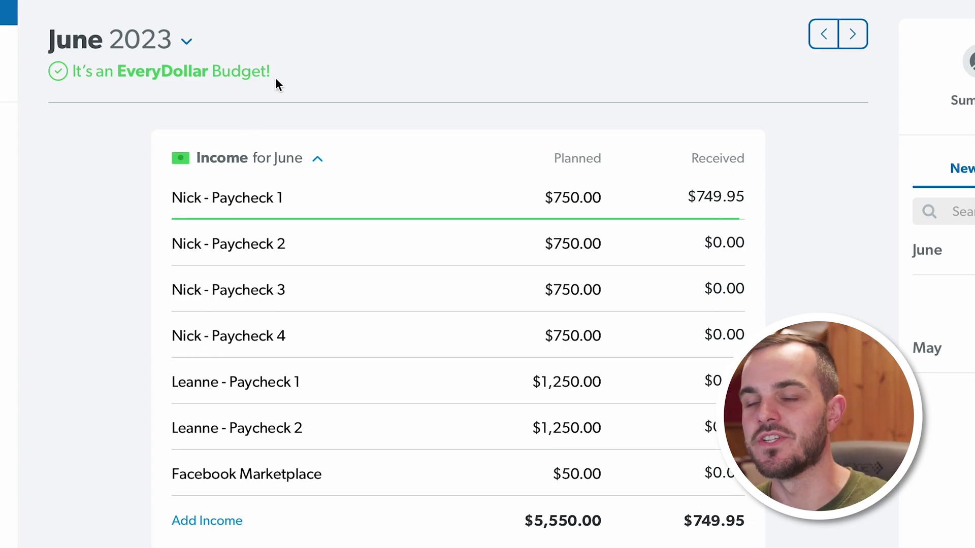
Step: Set the planned amount of the first paycheck in the Income for June group to $749.95
{"action": "left_click", "coordinate": [577, 198]}
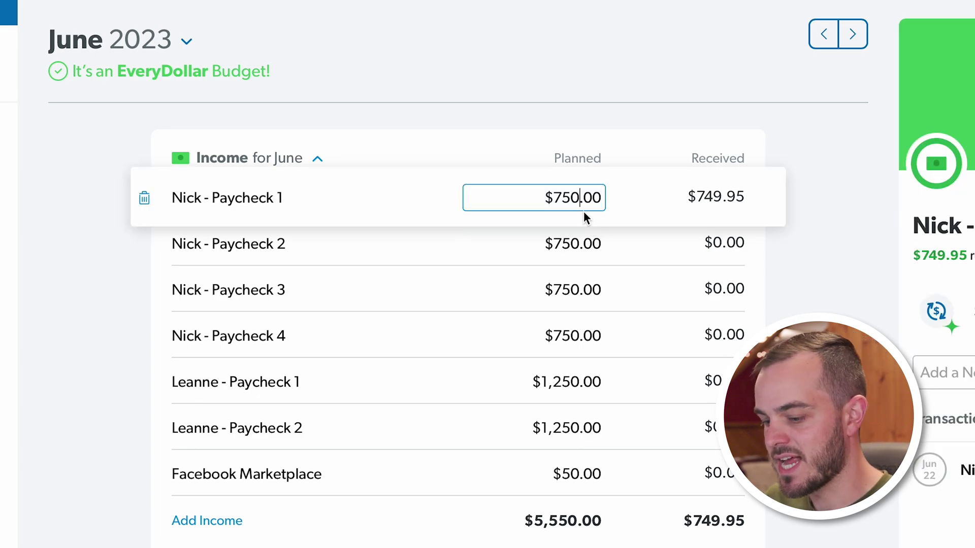
{"action": "key", "text": "ctrl+a"}
{"action": "type", "text": "74"}
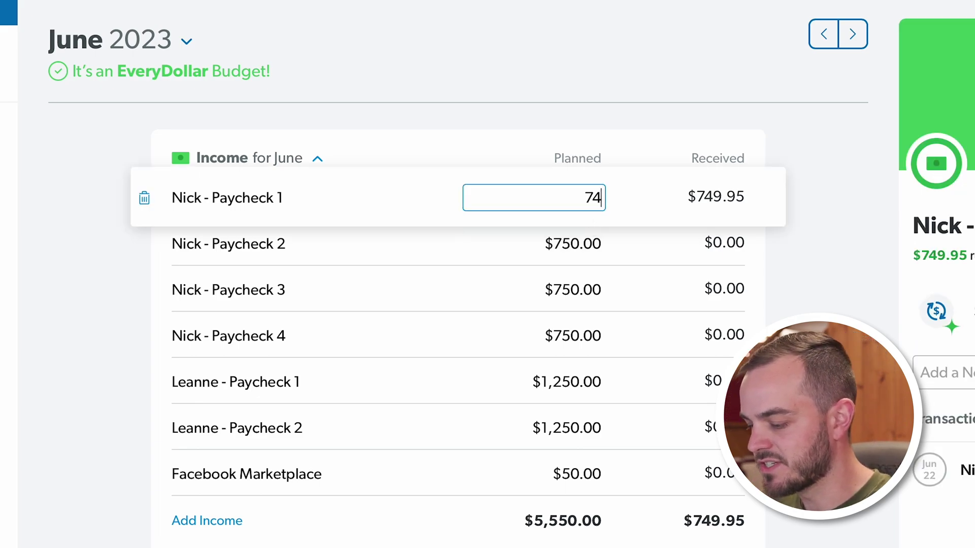
{"action": "type", "text": "9."}
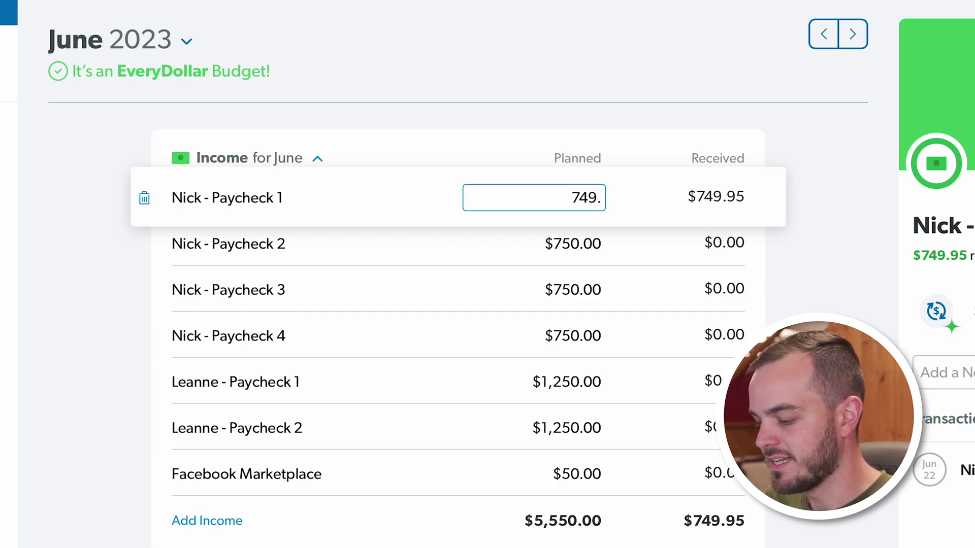
{"action": "type", "text": "95"}
{"action": "left_click", "coordinate": [800, 277]}
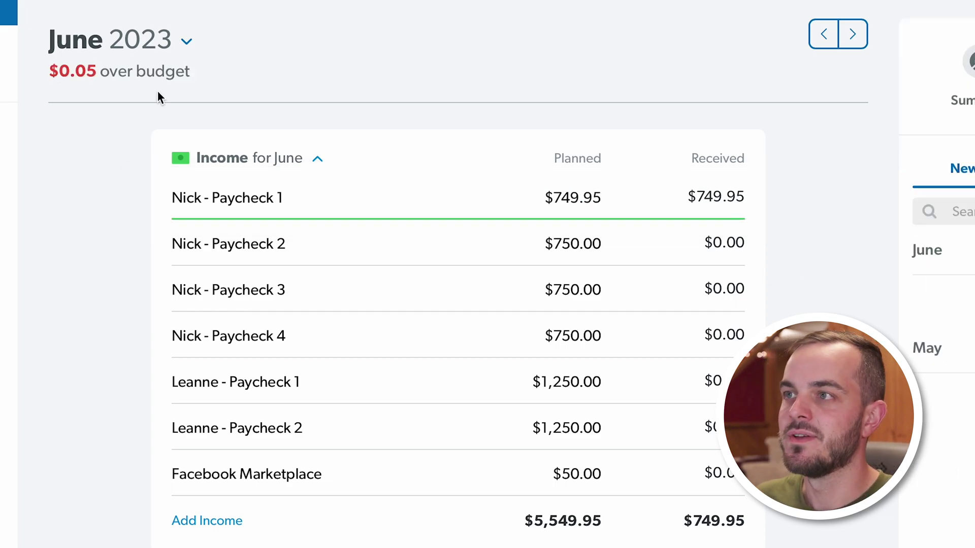
Step: Set the planned amount of Miscellaneous in the Spending group to $105.95
{"action": "left_click_drag", "start_coordinate": [49, 71], "coordinate": [224, 76]}
{"action": "left_click", "coordinate": [376, 94]}
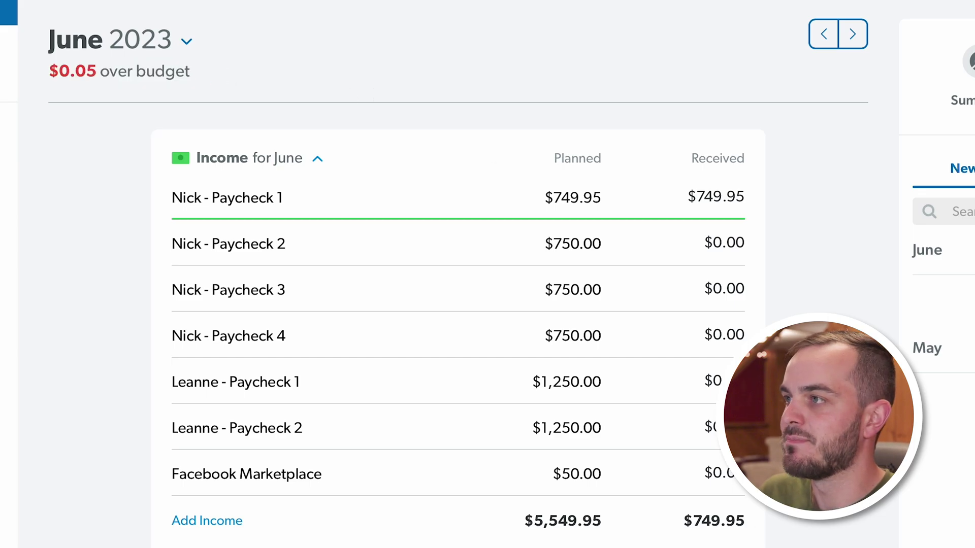
{"action": "scroll", "coordinate": [629, 449], "scroll_direction": "down", "scroll_amount": 10}
{"action": "scroll", "coordinate": [613, 443], "scroll_direction": "down", "scroll_amount": 2}
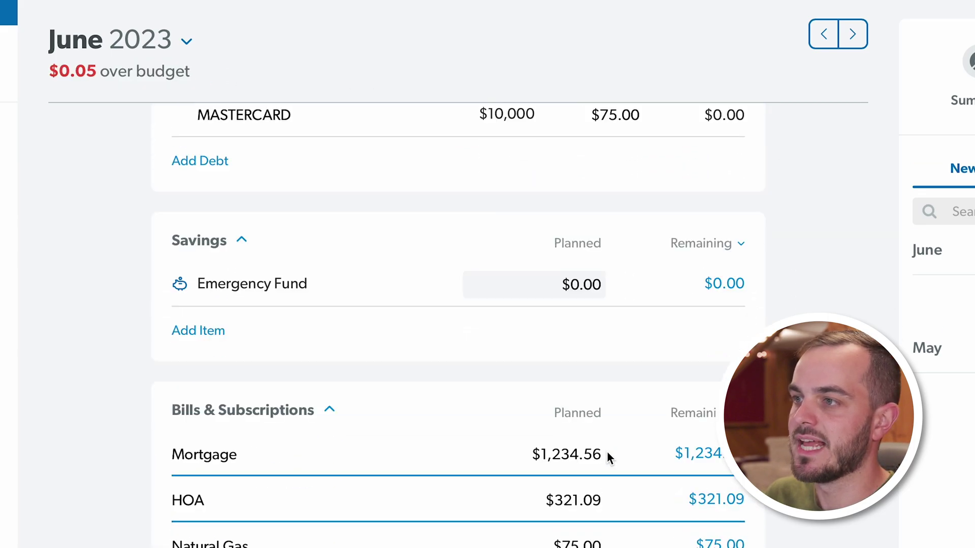
{"action": "scroll", "coordinate": [606, 452], "scroll_direction": "down", "scroll_amount": 15}
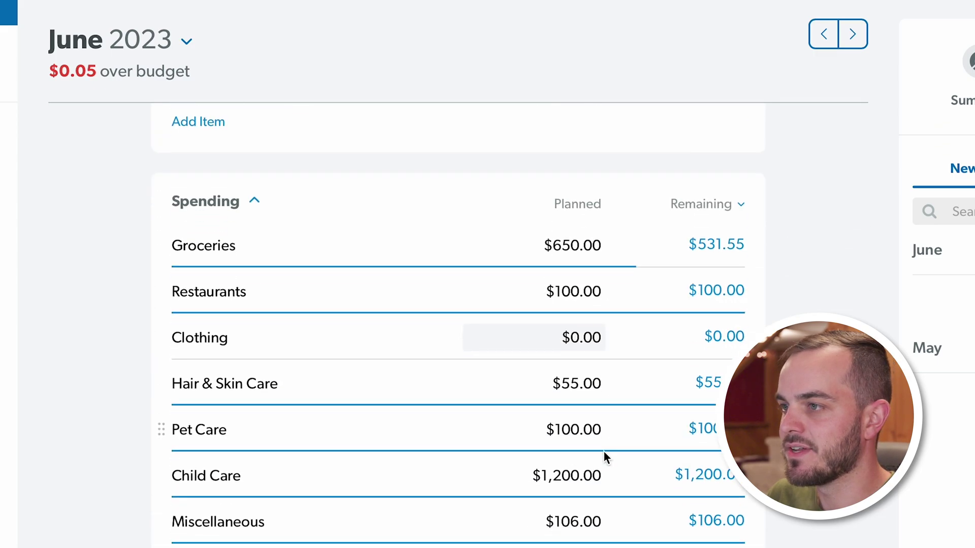
{"action": "scroll", "coordinate": [601, 480], "scroll_direction": "down", "scroll_amount": 6}
{"action": "scroll", "coordinate": [624, 396], "scroll_direction": "up", "scroll_amount": 5}
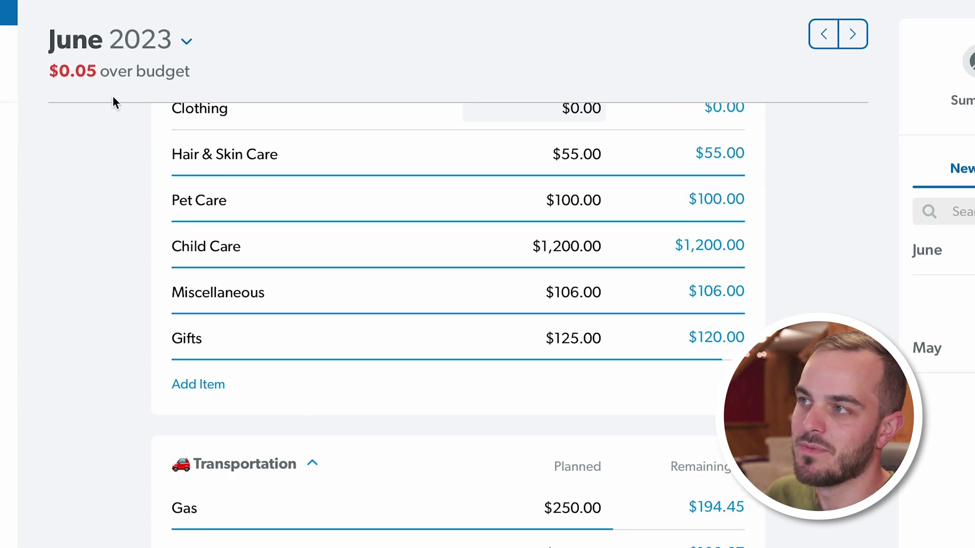
{"action": "left_click", "coordinate": [572, 293]}
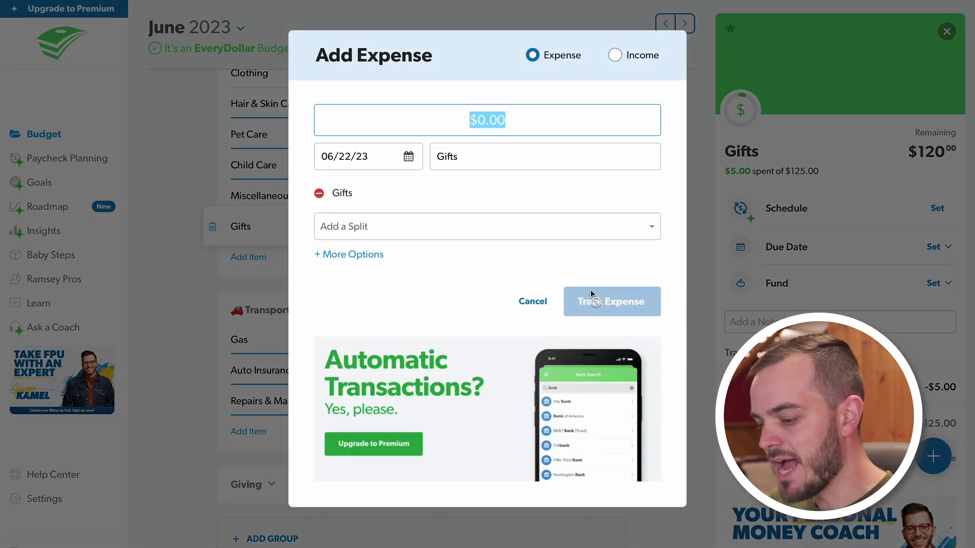
Step: Track a $125.00 expense from Gift Store against the Gifts item and dismiss the premium trial offer
{"action": "type", "text": "125"}
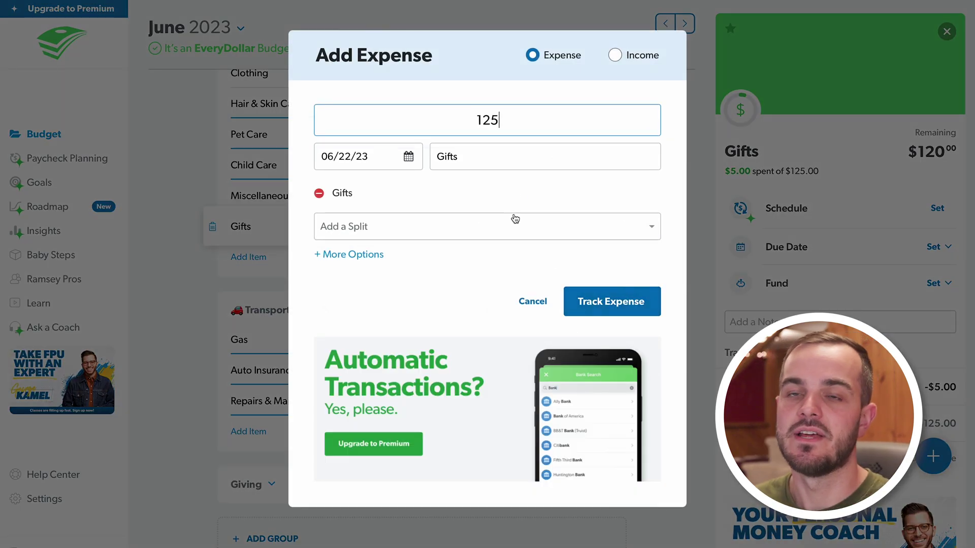
{"action": "left_click", "coordinate": [487, 158]}
{"action": "key", "text": "BackSpace"}
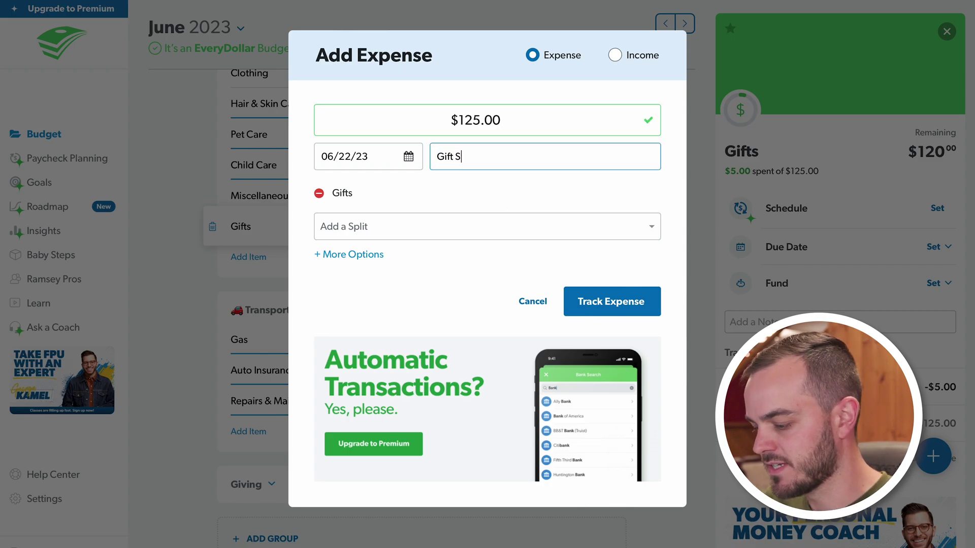
{"action": "type", "text": "Store"}
{"action": "left_click", "coordinate": [658, 313]}
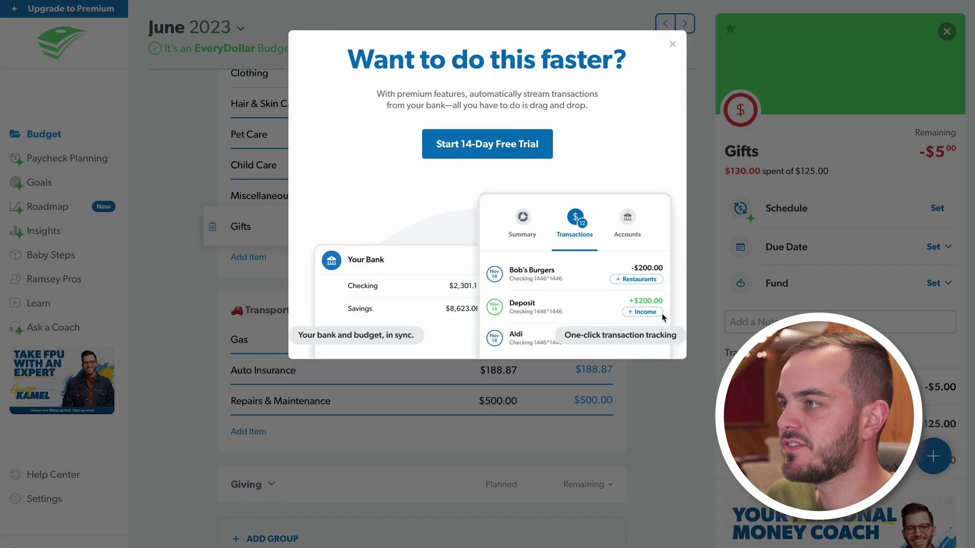
{"action": "left_click", "coordinate": [673, 45]}
Step: Set the planned amount of Gifts in the Spending group to $130.00
{"action": "scroll", "coordinate": [629, 236], "scroll_direction": "up", "scroll_amount": 3}
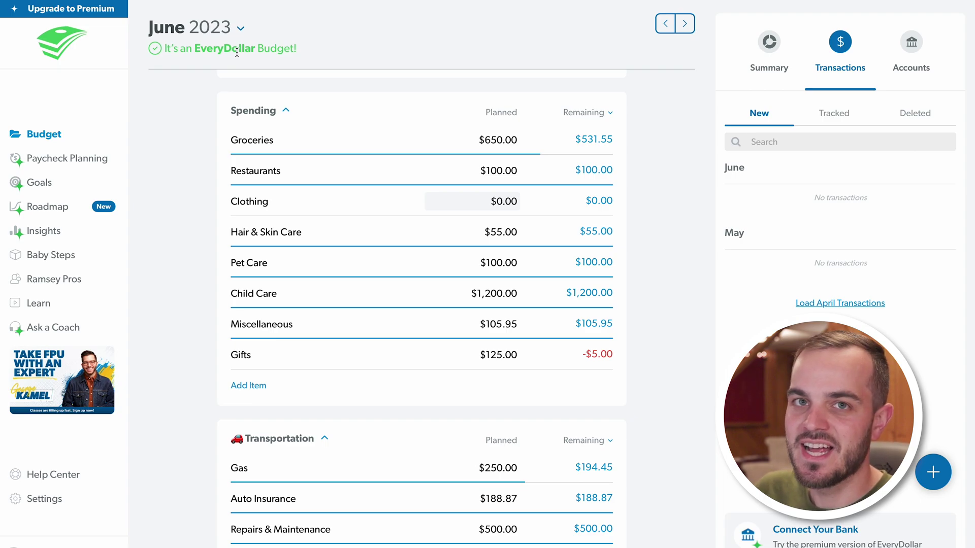
{"action": "left_click", "coordinate": [503, 355]}
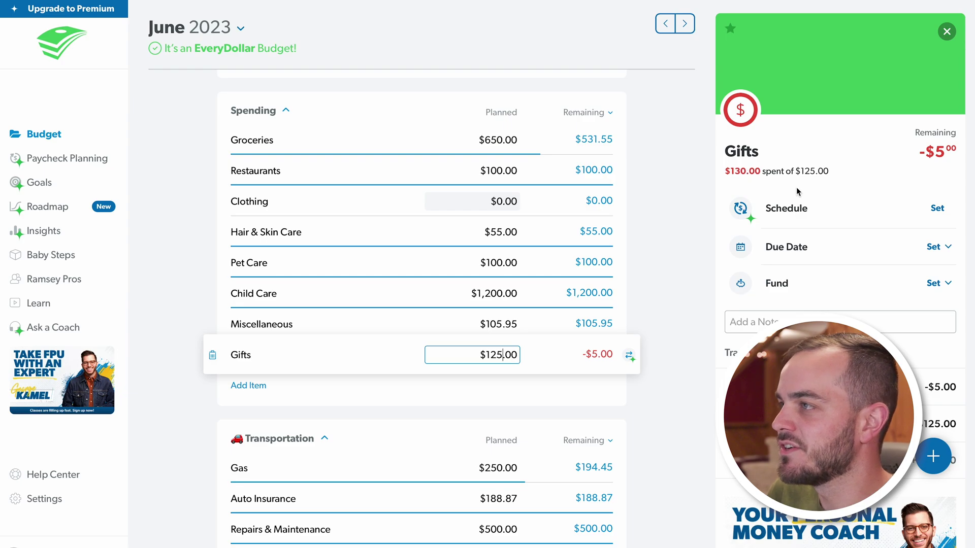
{"action": "key", "text": "BackSpace"}
{"action": "key", "text": "BackSpace"}
{"action": "type", "text": "30"}
{"action": "left_click", "coordinate": [614, 404]}
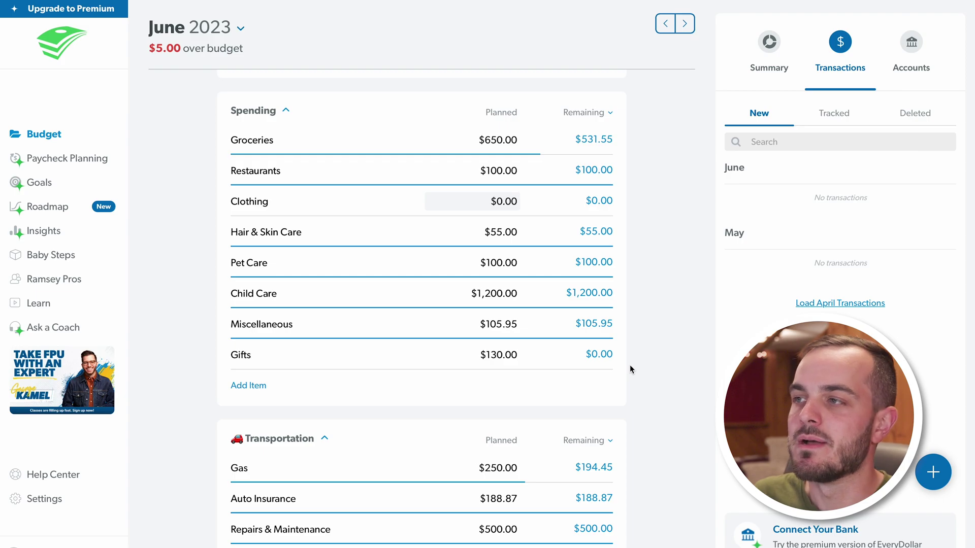
Step: Set the planned amount of Miscellaneous in the Spending group to $100.95
{"action": "left_click", "coordinate": [505, 327]}
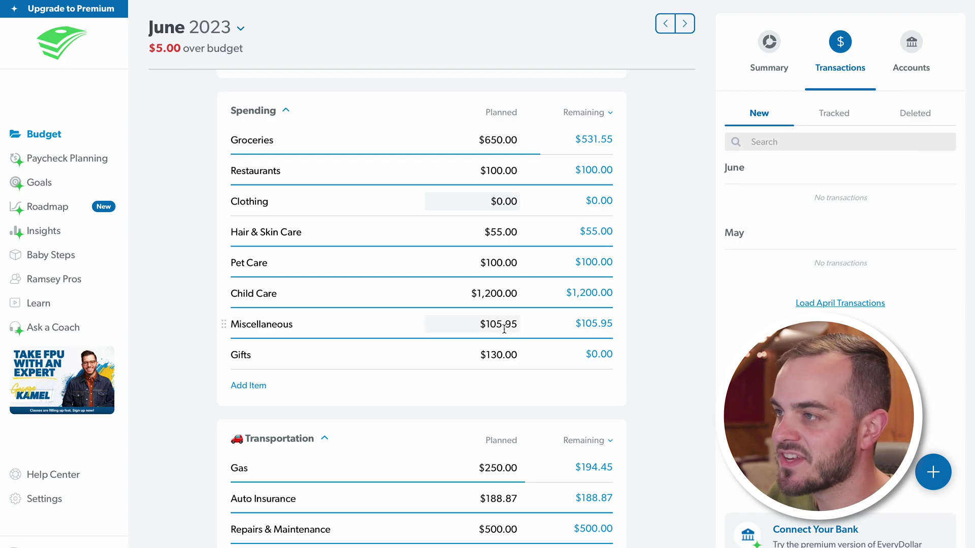
{"action": "key", "text": "BackSpace"}
{"action": "key", "text": "BackSpace"}
{"action": "key", "text": "BackSpace"}
{"action": "key", "text": "BackSpace"}
{"action": "type", "text": "0.95"}
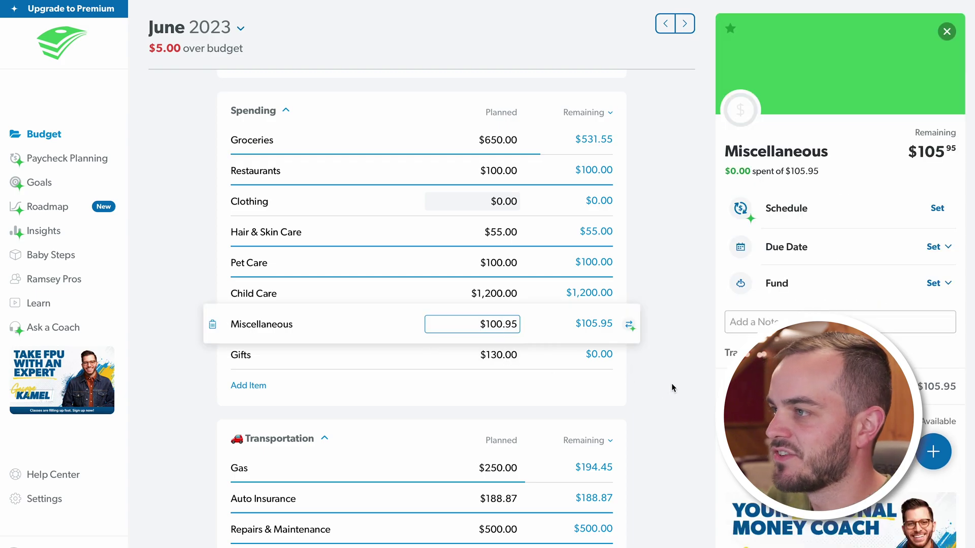
{"action": "left_click", "coordinate": [672, 383]}
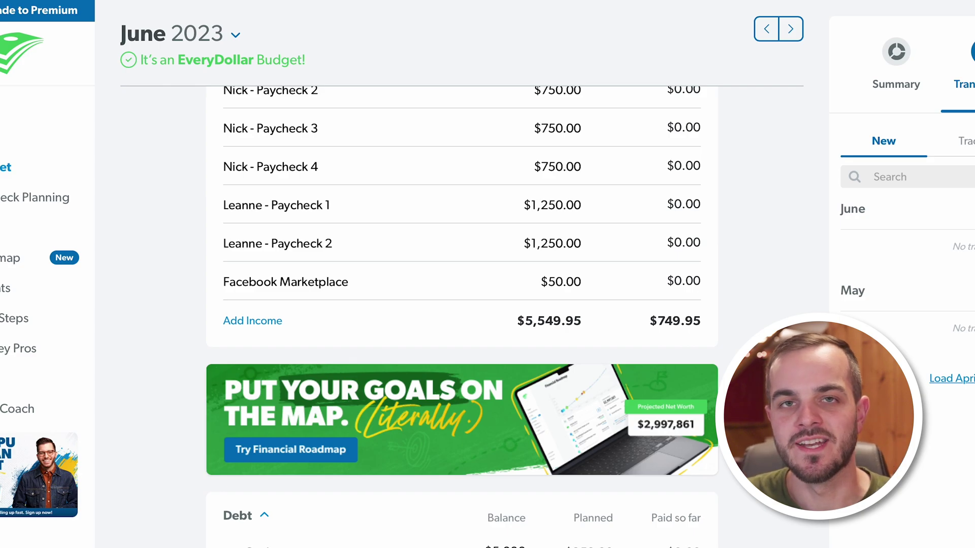
Step: Examine the received income and compare it with the remaining amounts of the debts, savings and bills
{"action": "scroll", "coordinate": [724, 286], "scroll_direction": "up", "scroll_amount": 2}
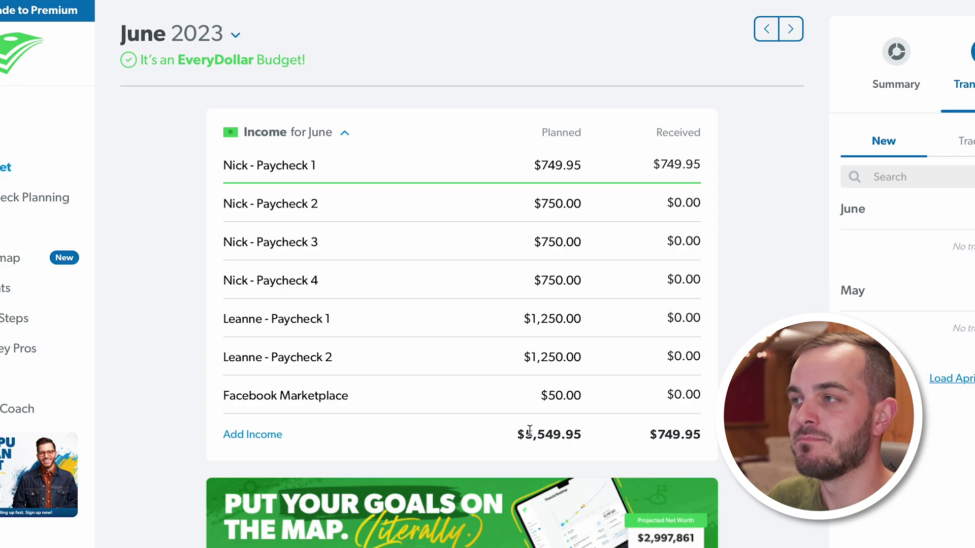
{"action": "scroll", "coordinate": [530, 431], "scroll_direction": "down", "scroll_amount": 10}
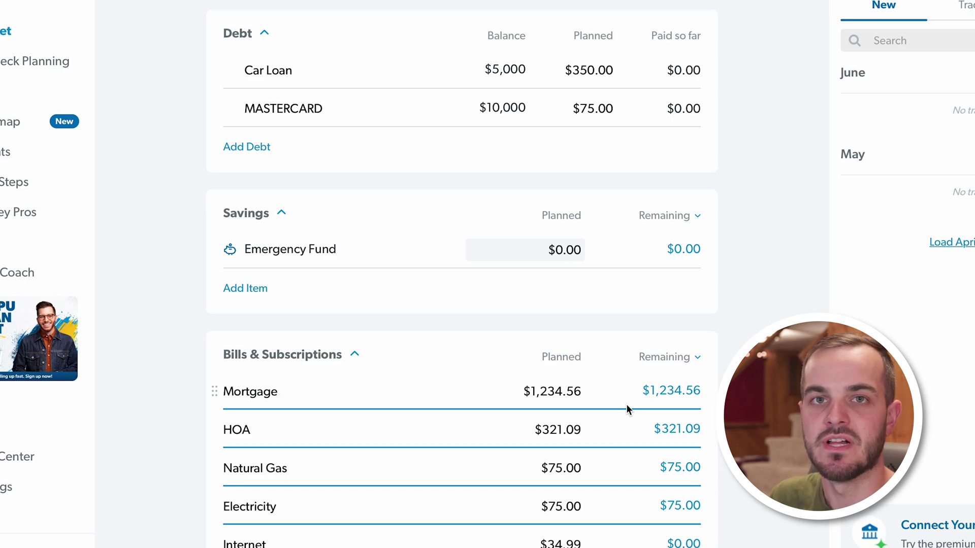
{"action": "scroll", "coordinate": [626, 404], "scroll_direction": "down", "scroll_amount": 2}
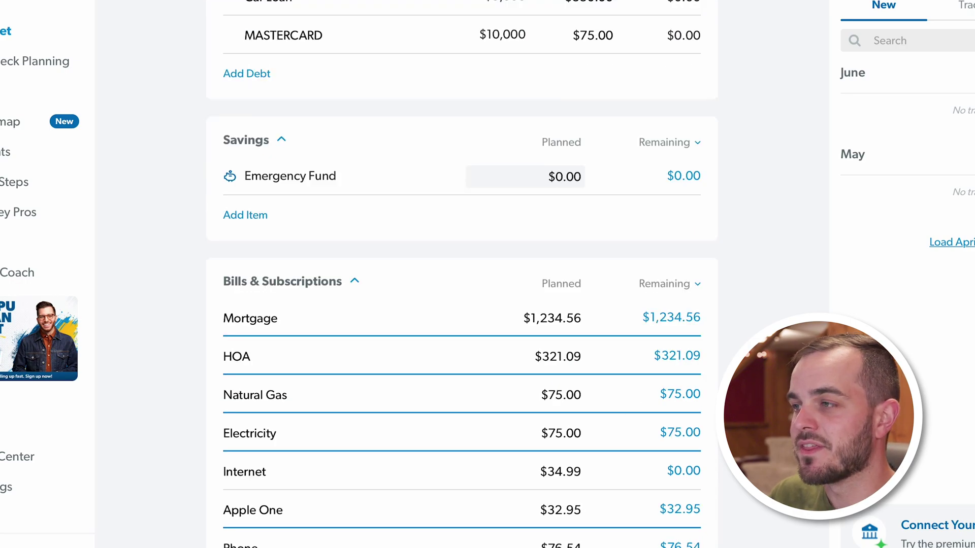
{"action": "scroll", "coordinate": [597, 188], "scroll_direction": "up", "scroll_amount": 15}
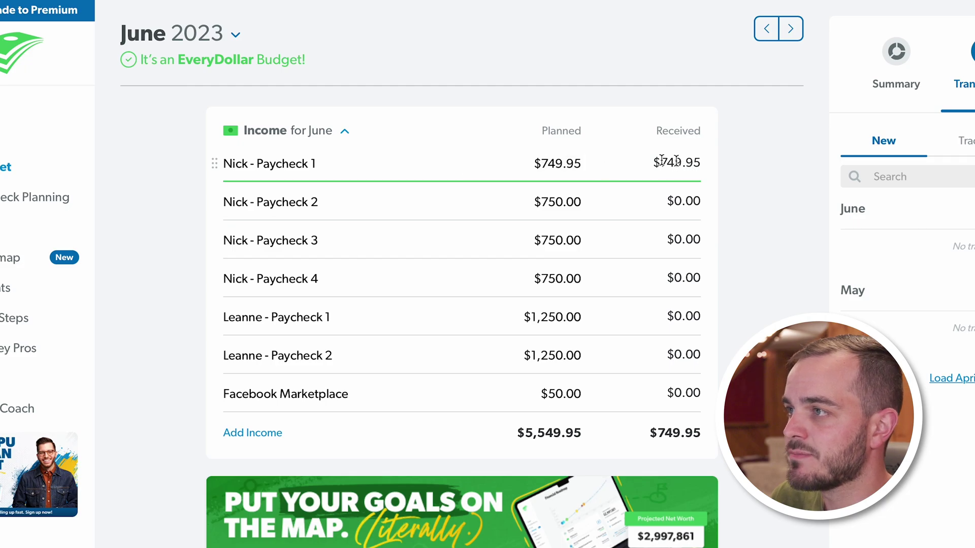
{"action": "scroll", "coordinate": [707, 344], "scroll_direction": "down", "scroll_amount": 4}
{"action": "scroll", "coordinate": [707, 344], "scroll_direction": "down", "scroll_amount": 10}
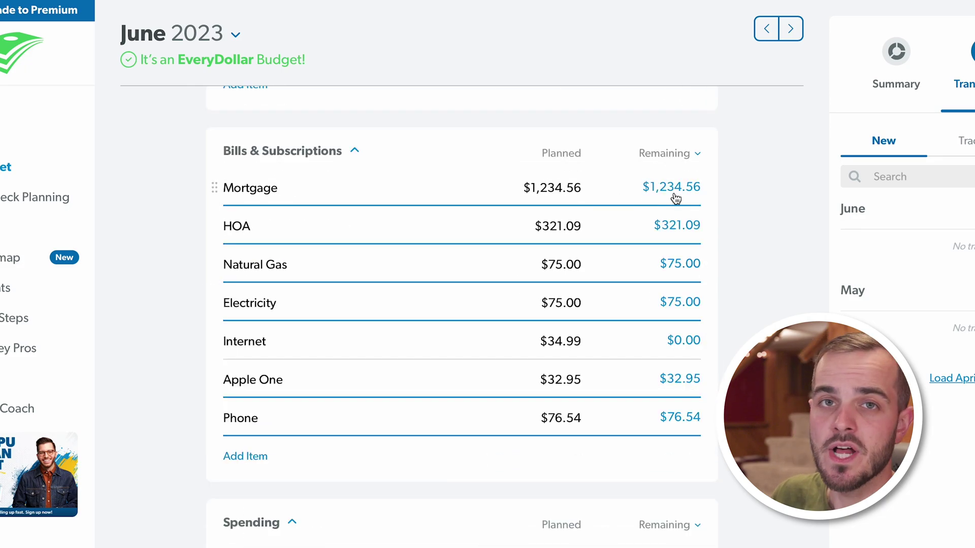
{"action": "left_click", "coordinate": [690, 161]}
{"action": "left_click", "coordinate": [655, 198]}
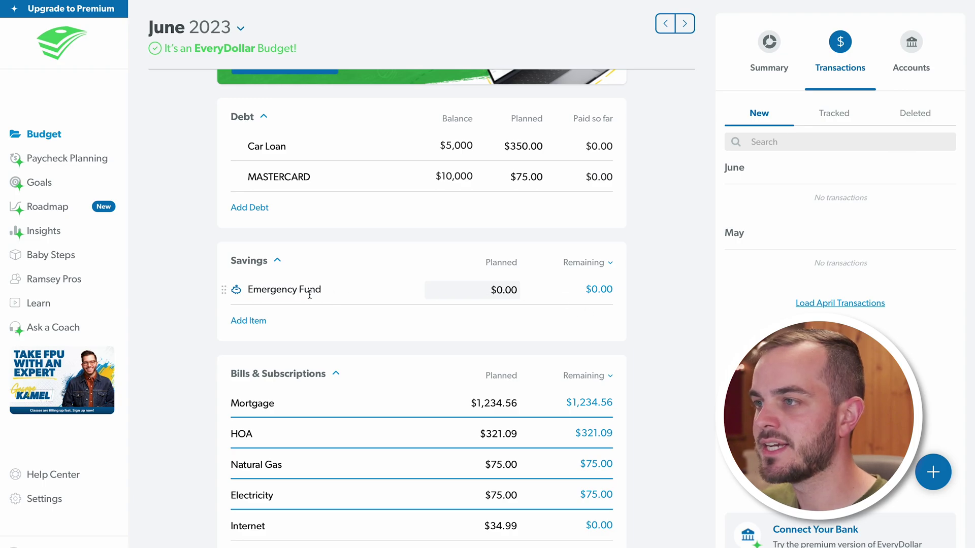
Step: Enter a $100.00 target amount in the Emergency Fund's fund details and plan $100.00 for the fund in June
{"action": "left_click", "coordinate": [309, 294]}
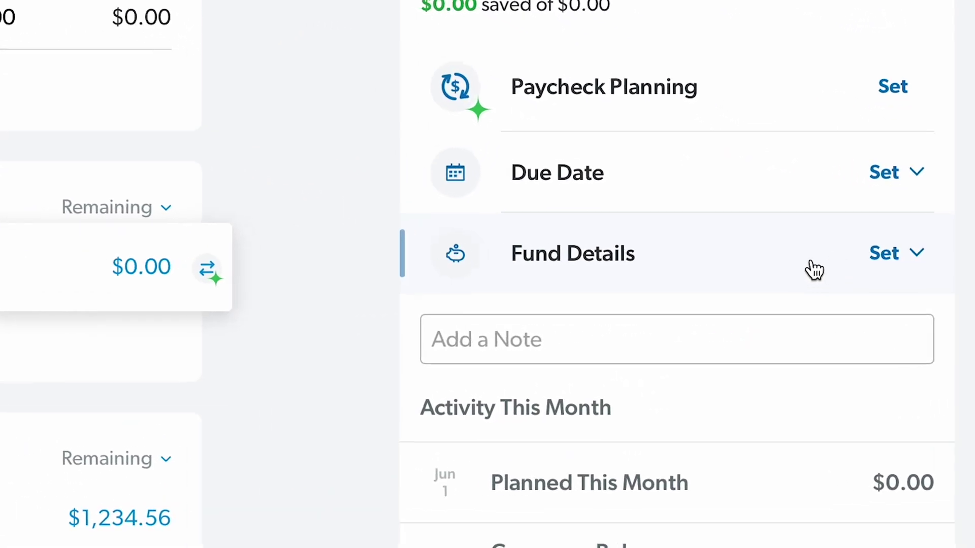
{"action": "left_click", "coordinate": [883, 260]}
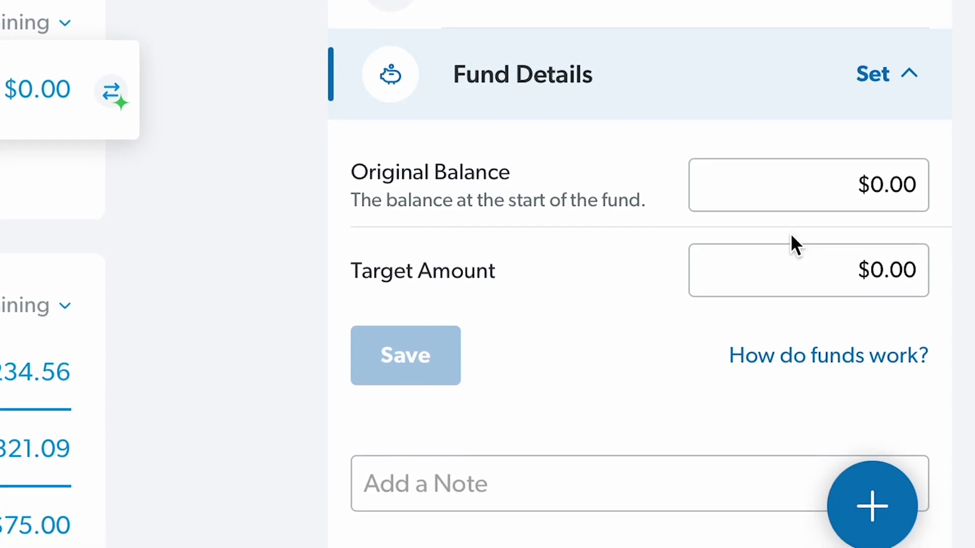
{"action": "left_click", "coordinate": [871, 269]}
{"action": "type", "text": "100"}
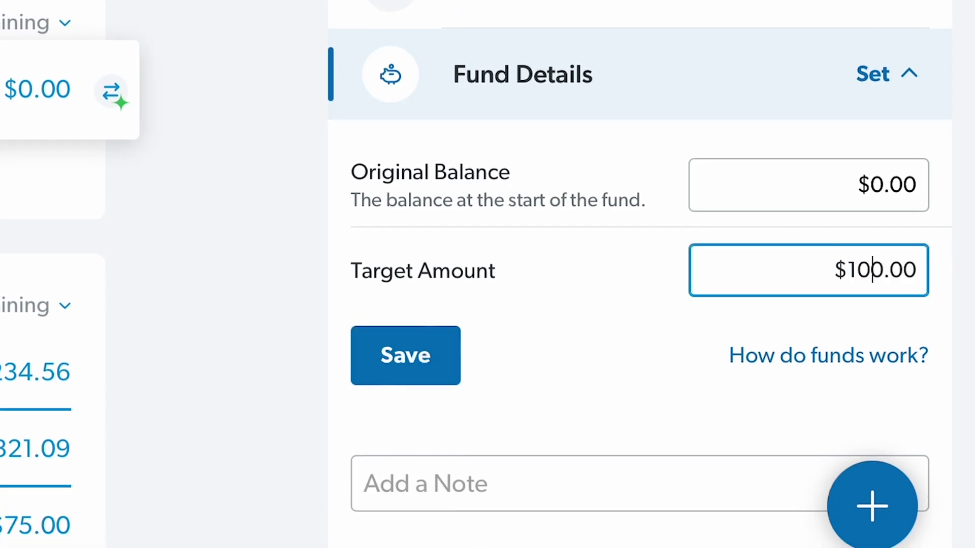
{"action": "left_click", "coordinate": [426, 366]}
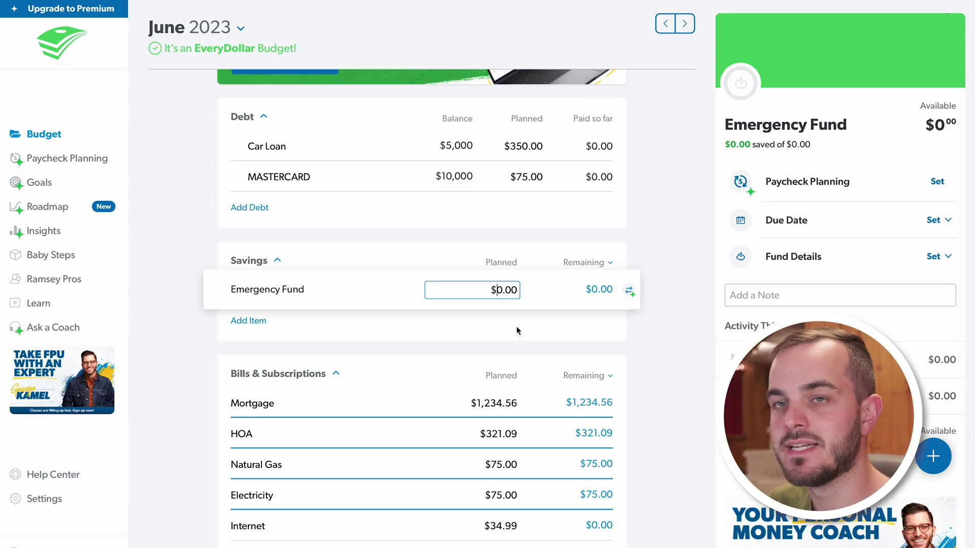
{"action": "type", "text": "10"}
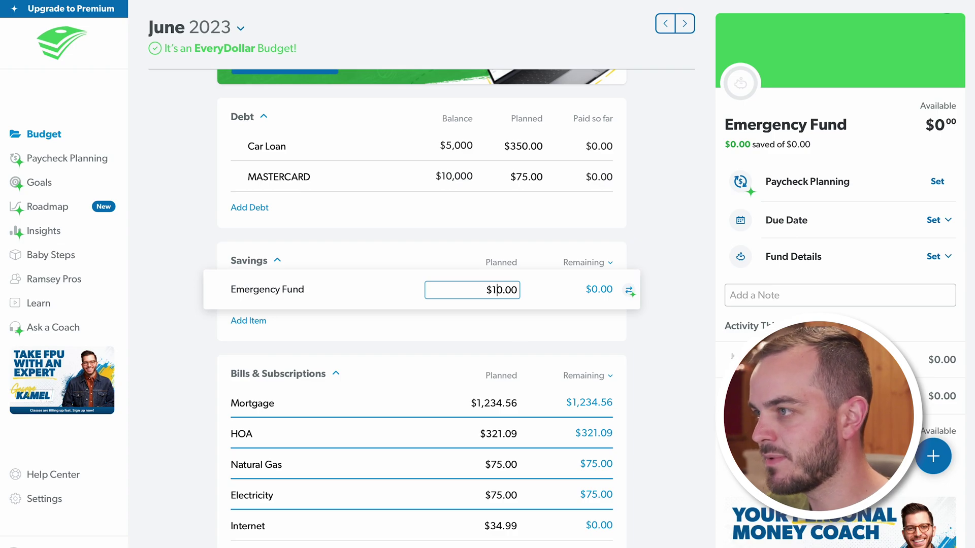
{"action": "left_click", "coordinate": [671, 328]}
Step: Set the planned payment for the MASTERCARD debt to $25.00
{"action": "scroll", "coordinate": [660, 315], "scroll_direction": "down", "scroll_amount": 10}
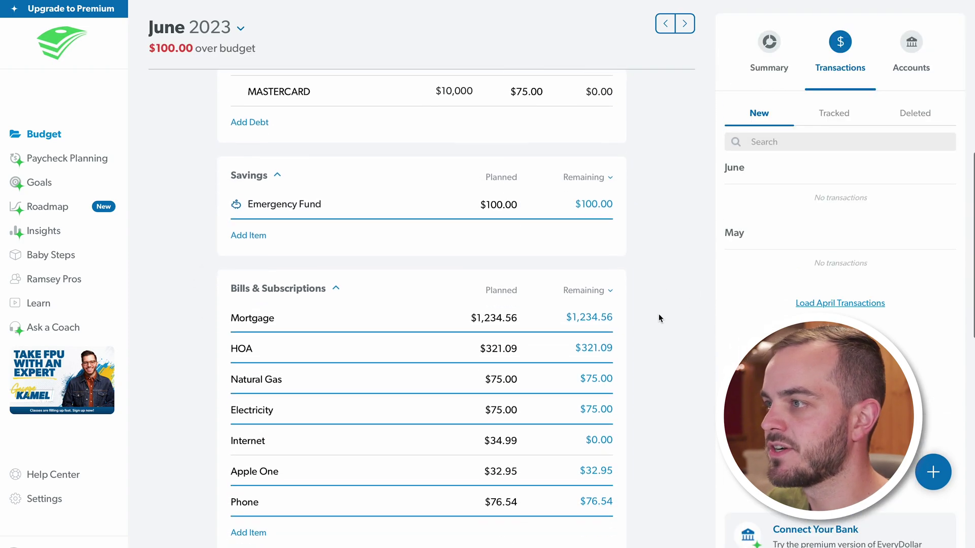
{"action": "scroll", "coordinate": [376, 320], "scroll_direction": "up", "scroll_amount": 10}
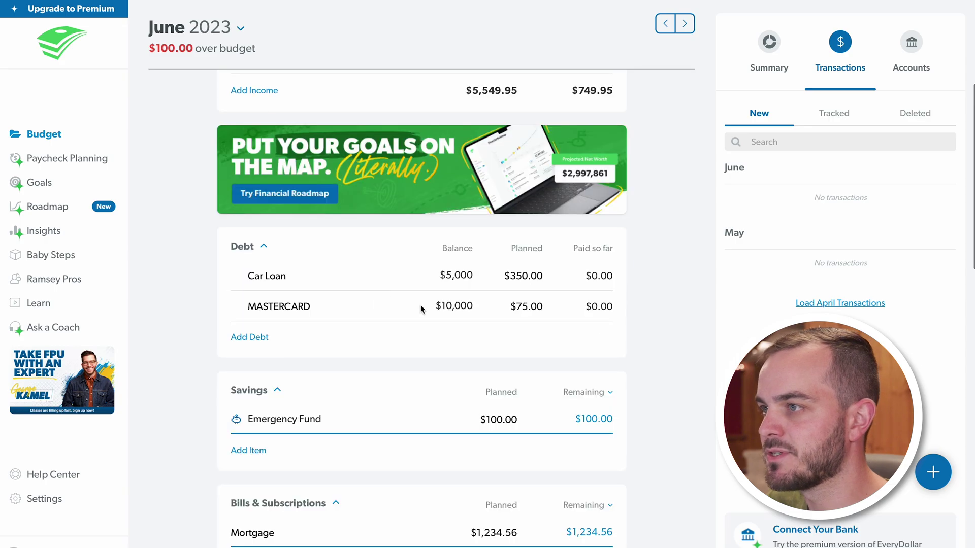
{"action": "left_click", "coordinate": [520, 306]}
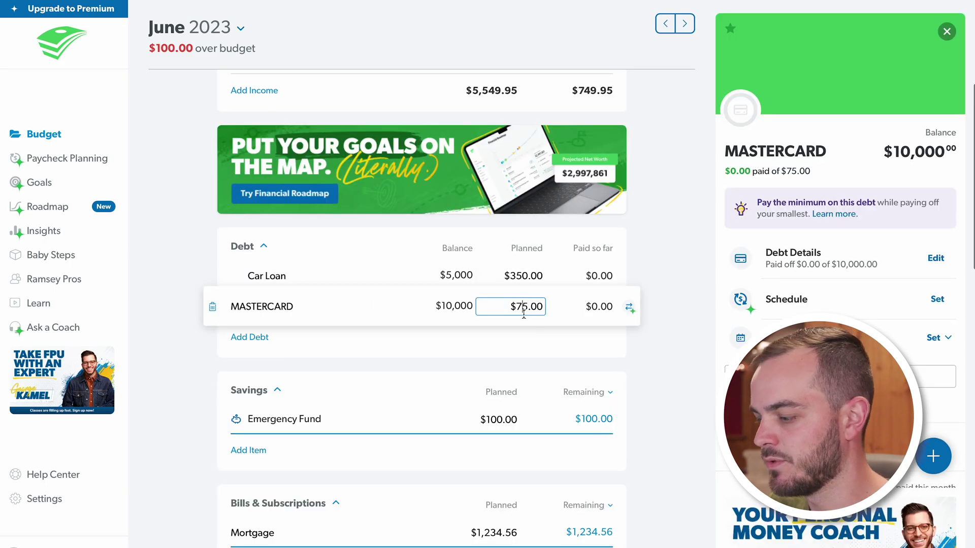
{"action": "key", "text": "BackSpace"}
{"action": "type", "text": "2"}
{"action": "left_click", "coordinate": [653, 349]}
Step: Lower one of the planned spending amounts by $50.00 to balance the June budget
{"action": "scroll", "coordinate": [648, 349], "scroll_direction": "down", "scroll_amount": 12}
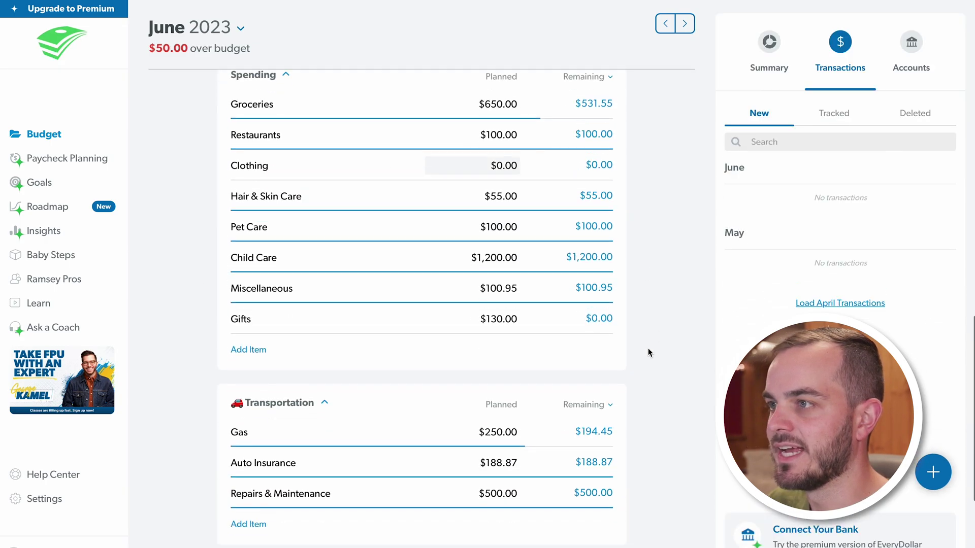
{"action": "left_click", "coordinate": [492, 245]}
{"action": "key", "text": "BackSpace"}
{"action": "key", "text": "BackSpace"}
{"action": "left_click", "coordinate": [665, 293]}
{"action": "scroll", "coordinate": [666, 292], "scroll_direction": "up", "scroll_amount": 12}
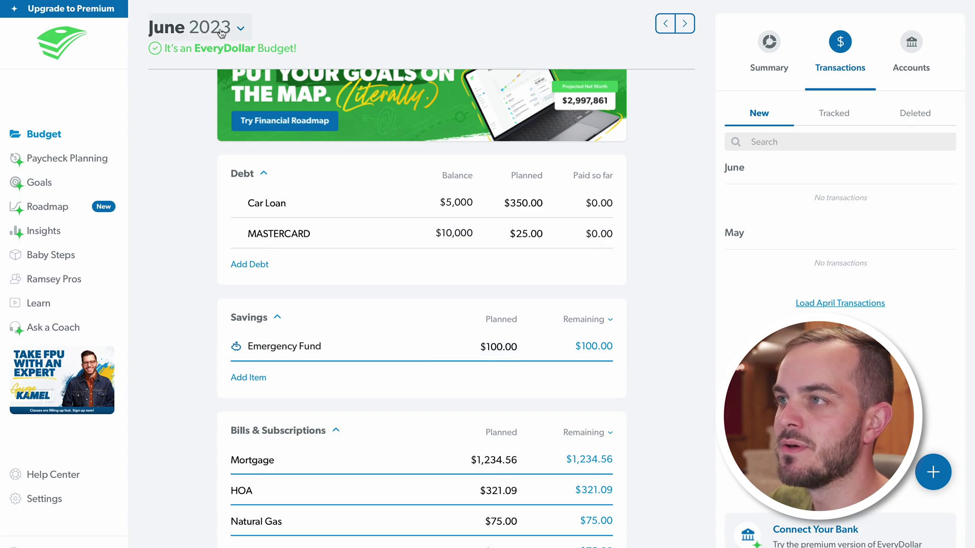
{"action": "left_click", "coordinate": [240, 28]}
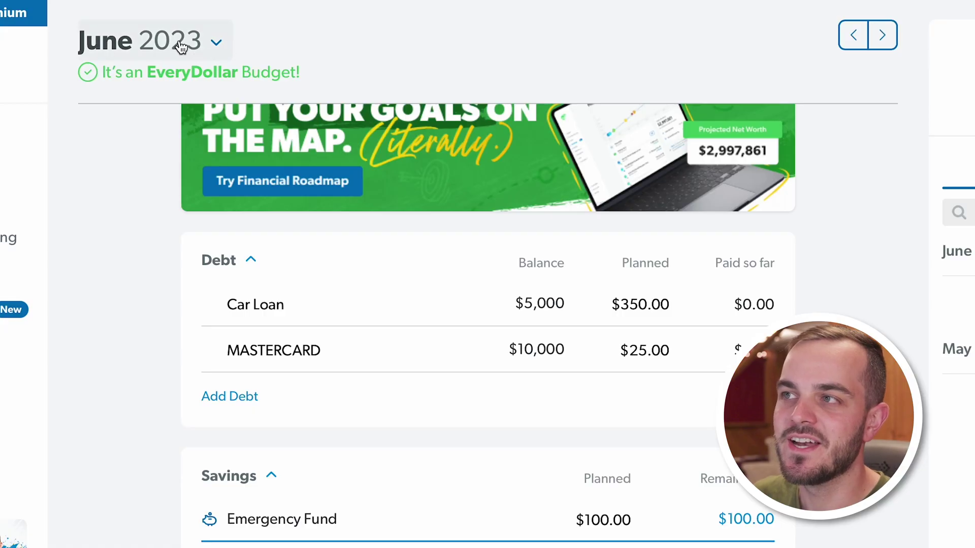
Step: Switch to July 2023 and start its budget as a copy of June's budget
{"action": "left_click", "coordinate": [195, 46]}
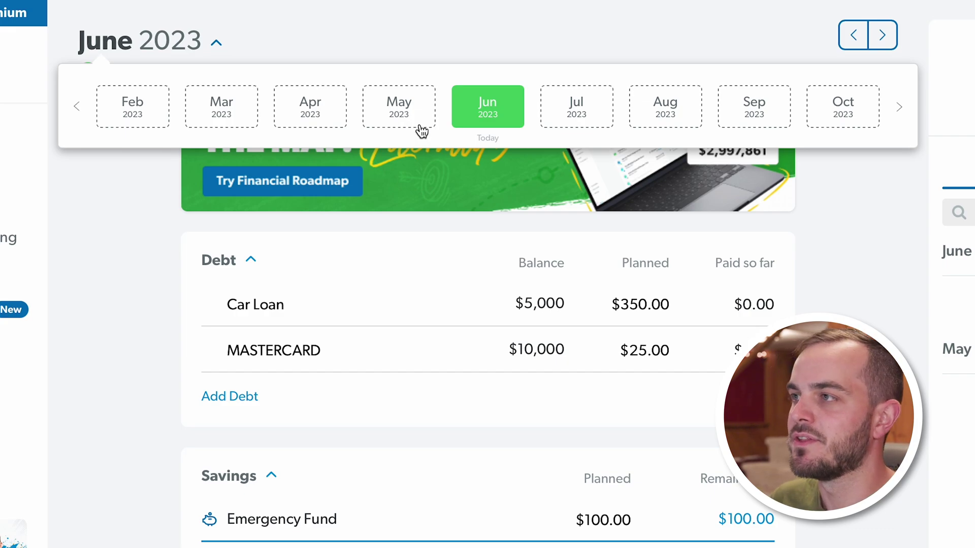
{"action": "left_click", "coordinate": [598, 121]}
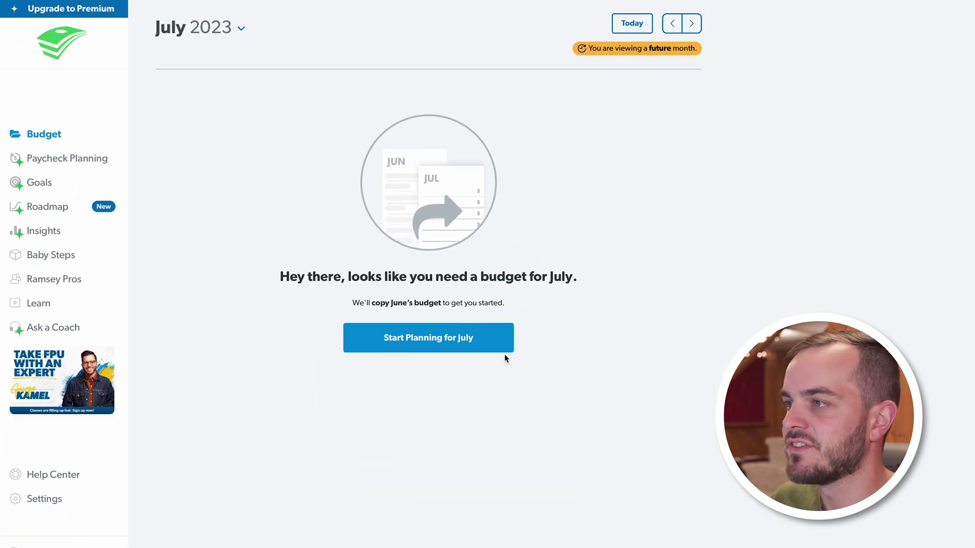
{"action": "left_click", "coordinate": [503, 343]}
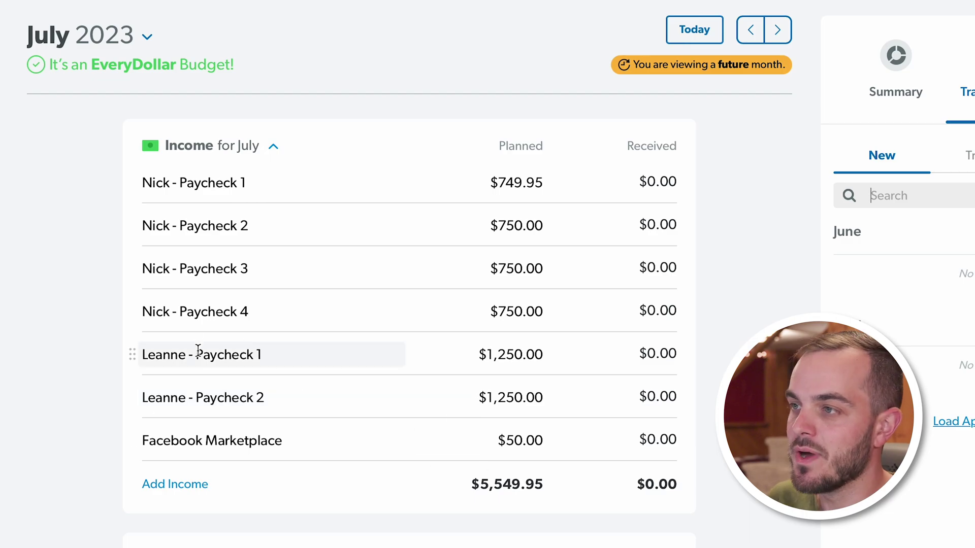
Step: Delete the Facebook Marketplace income from the July budget and check the Emergency Fund's remaining amount
{"action": "left_click", "coordinate": [275, 447]}
{"action": "left_click", "coordinate": [116, 441]}
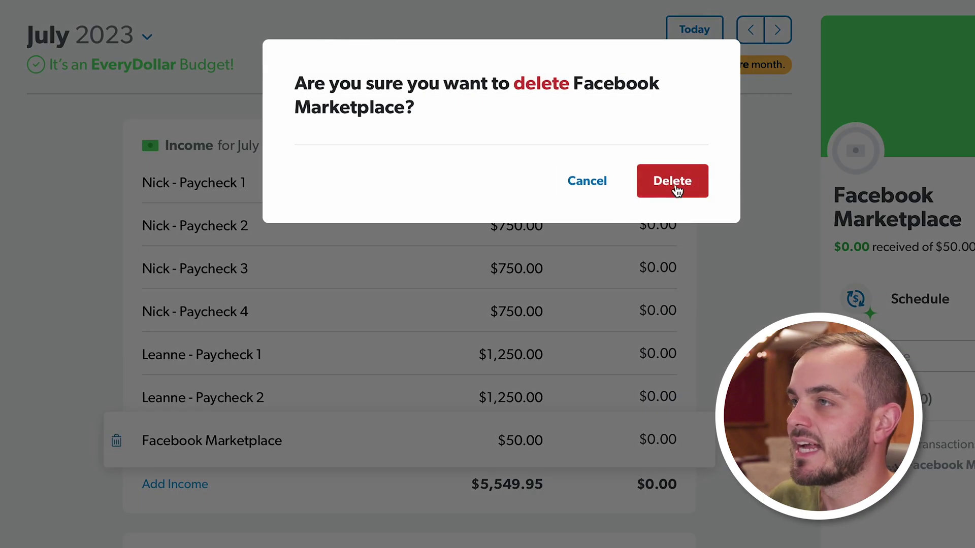
{"action": "left_click", "coordinate": [669, 195]}
{"action": "scroll", "coordinate": [696, 320], "scroll_direction": "down", "scroll_amount": 8}
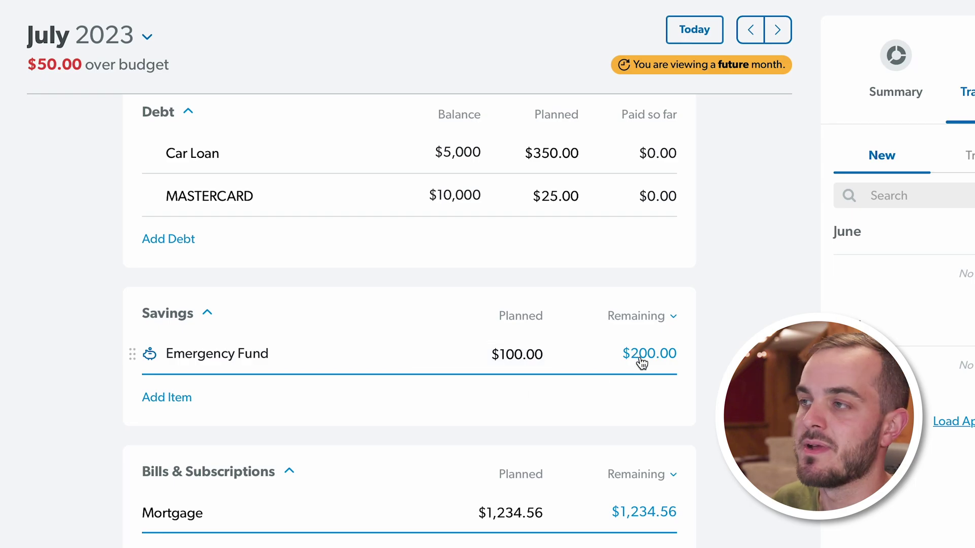
{"action": "scroll", "coordinate": [718, 342], "scroll_direction": "up", "scroll_amount": 1}
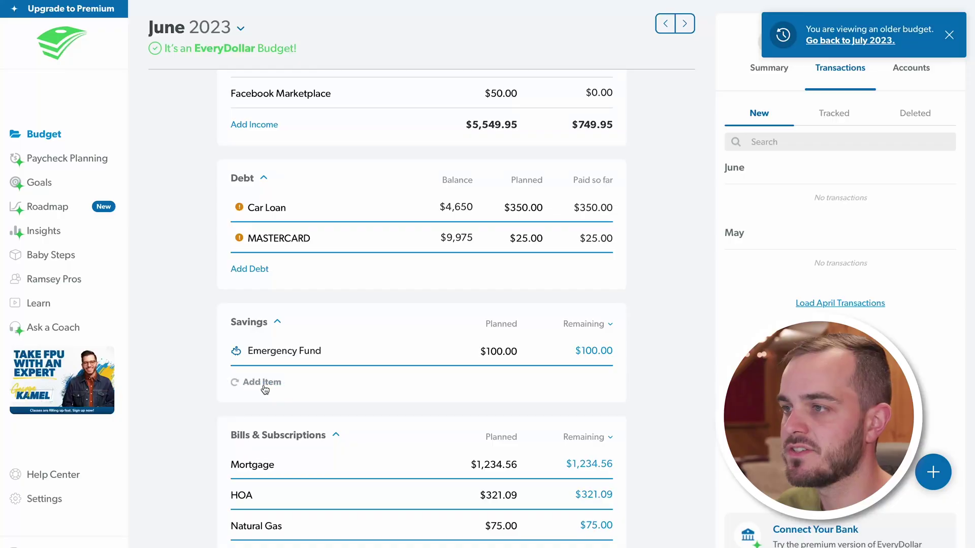
Step: Add an item named Christmas Fund to the Savings group of the June budget
{"action": "left_click", "coordinate": [264, 384]}
{"action": "type", "text": "Christmas Fund"}
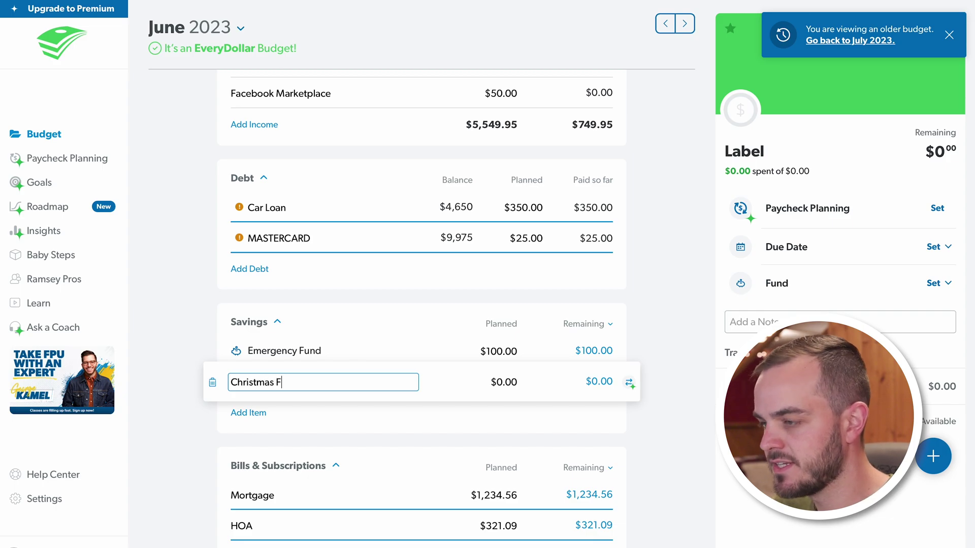
{"action": "key", "text": "Return"}
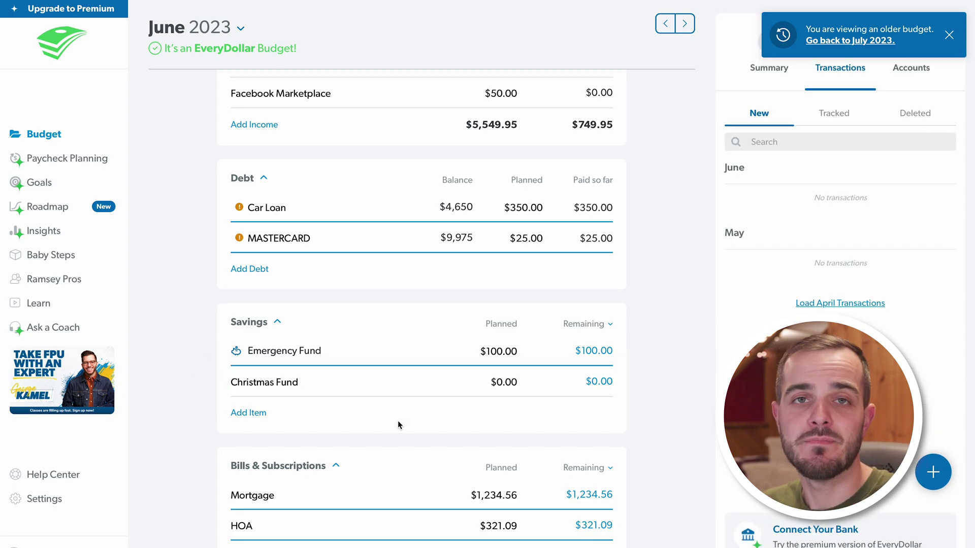
Step: Turn the Christmas Fund item into a fund with a target amount of $1,200.00
{"action": "left_click", "coordinate": [264, 386]}
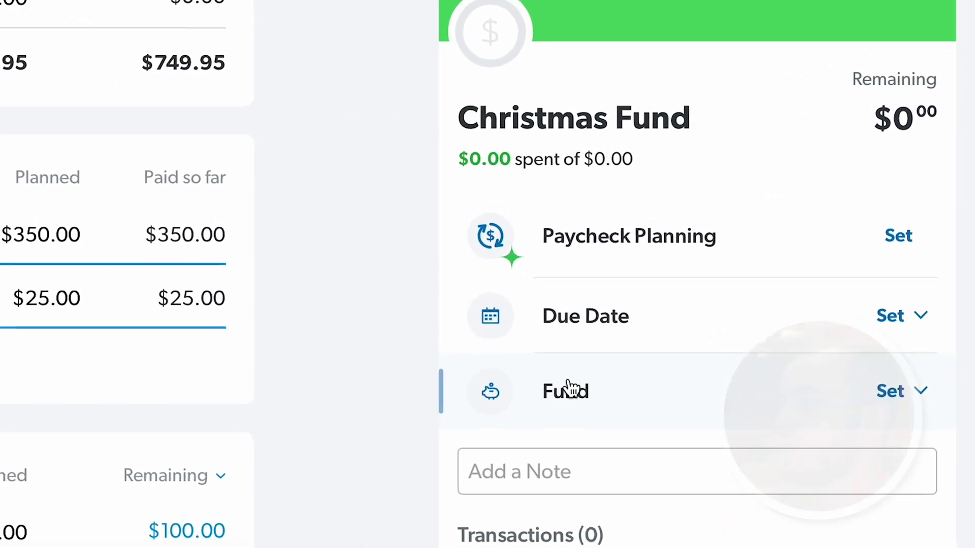
{"action": "left_click", "coordinate": [894, 425]}
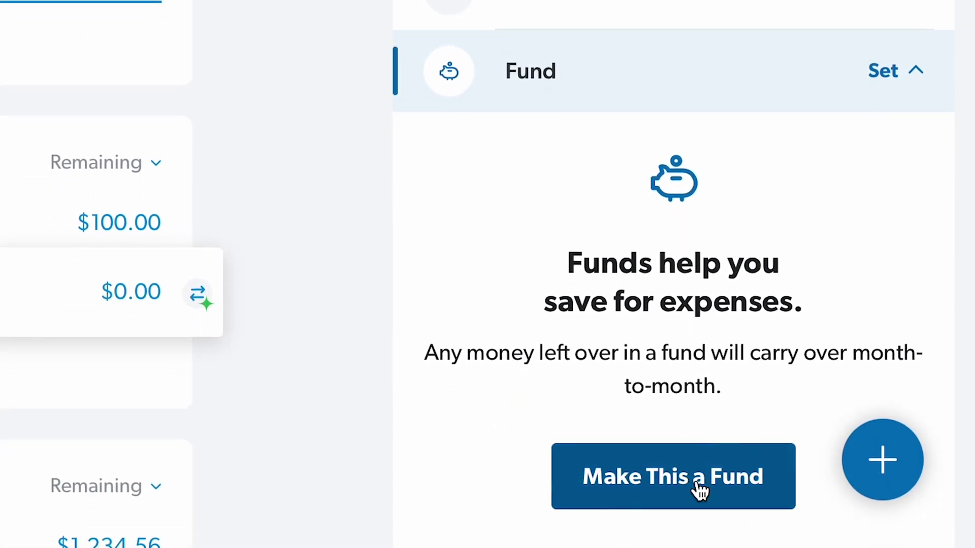
{"action": "left_click", "coordinate": [699, 488]}
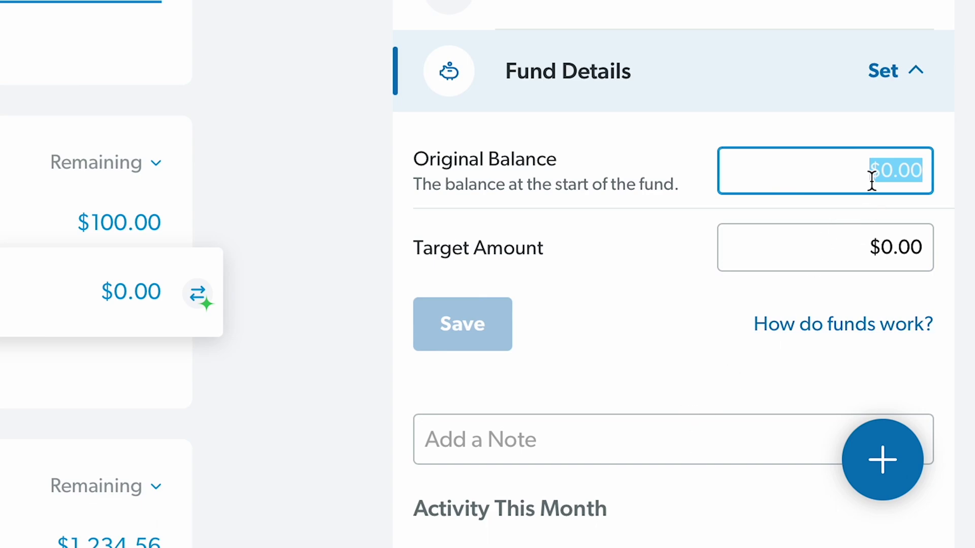
{"action": "left_click", "coordinate": [886, 244]}
{"action": "type", "text": "120"}
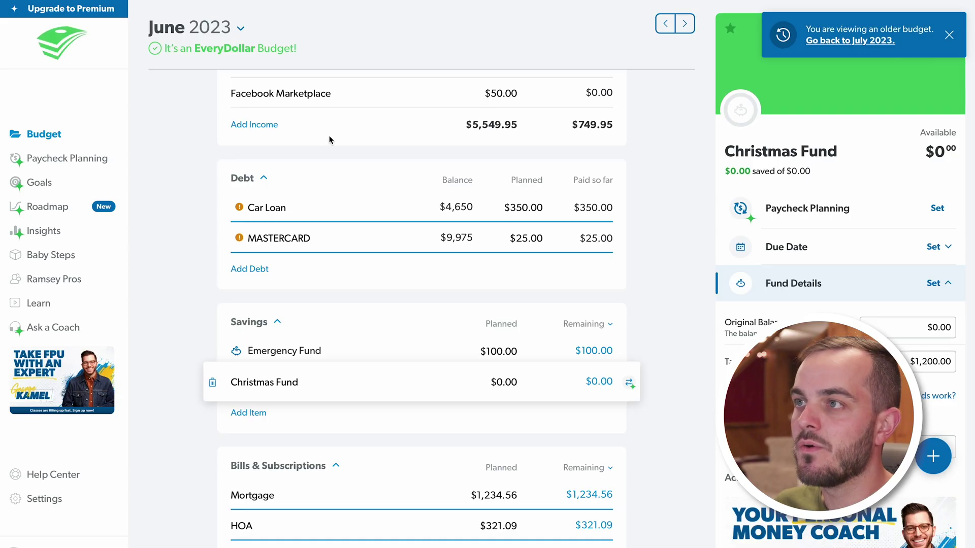
Step: Plan $200.00 for the Christmas Fund in June
{"action": "left_click", "coordinate": [494, 385]}
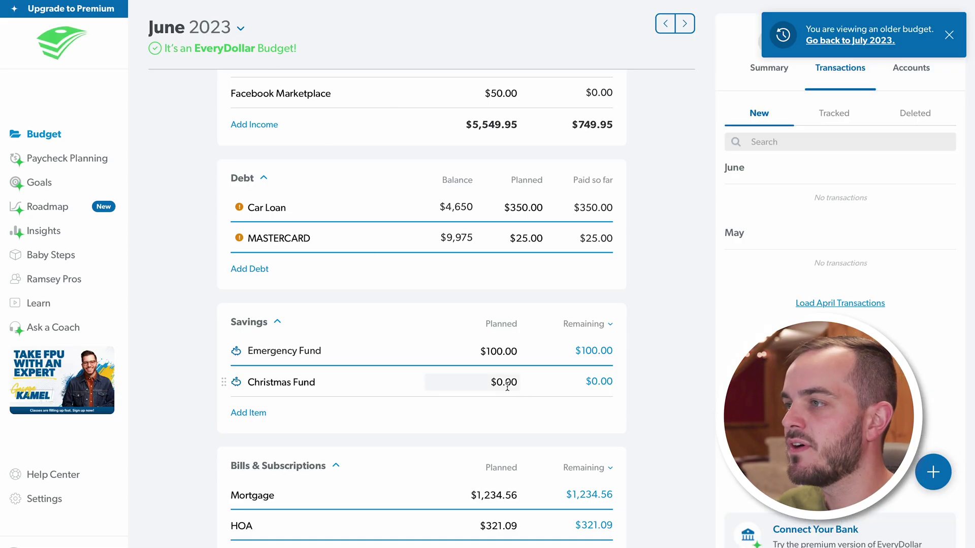
{"action": "type", "text": "20"}
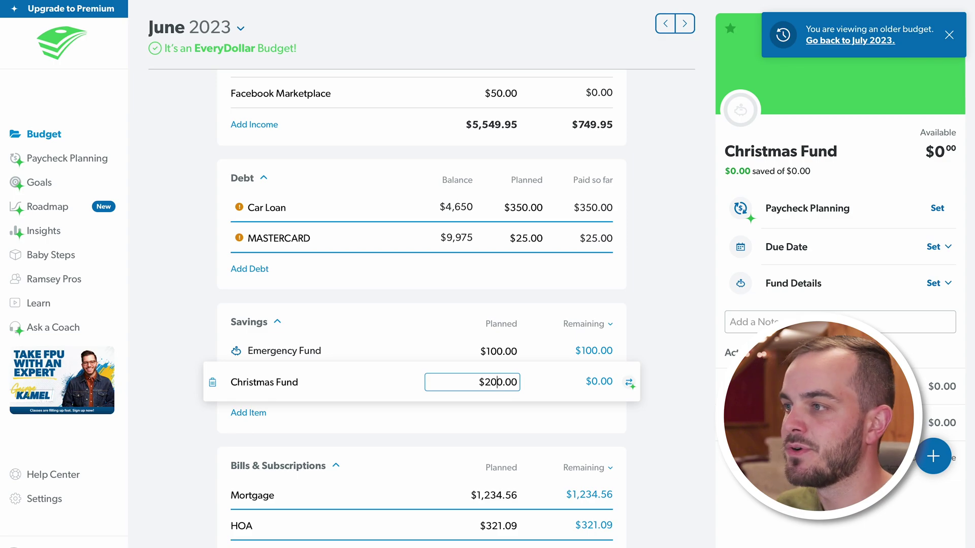
{"action": "left_click", "coordinate": [639, 413]}
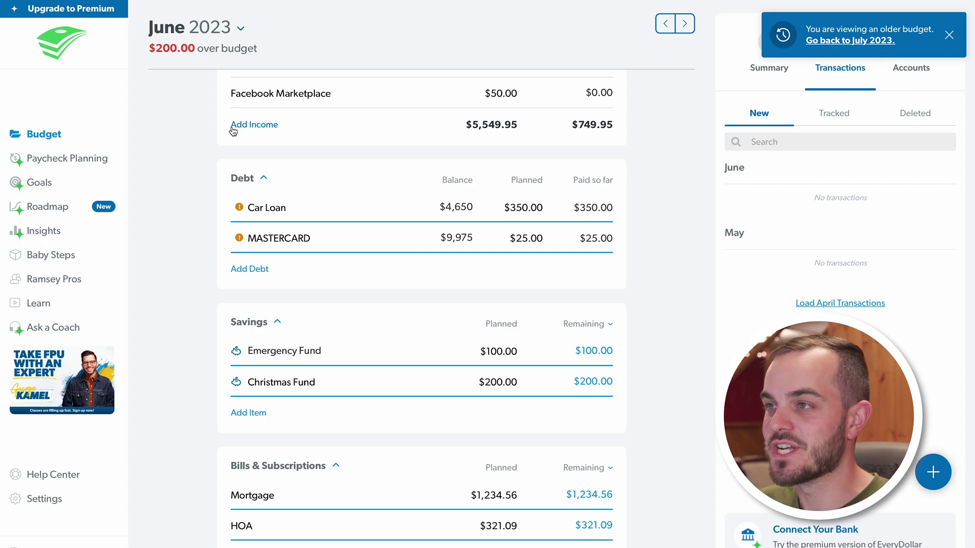
Step: Lower the planned June spending to $0.00 for Restaurants and $550.00 for Groceries
{"action": "scroll", "coordinate": [398, 229], "scroll_direction": "up", "scroll_amount": 1}
{"action": "scroll", "coordinate": [426, 254], "scroll_direction": "down", "scroll_amount": 12}
{"action": "left_click", "coordinate": [457, 286]}
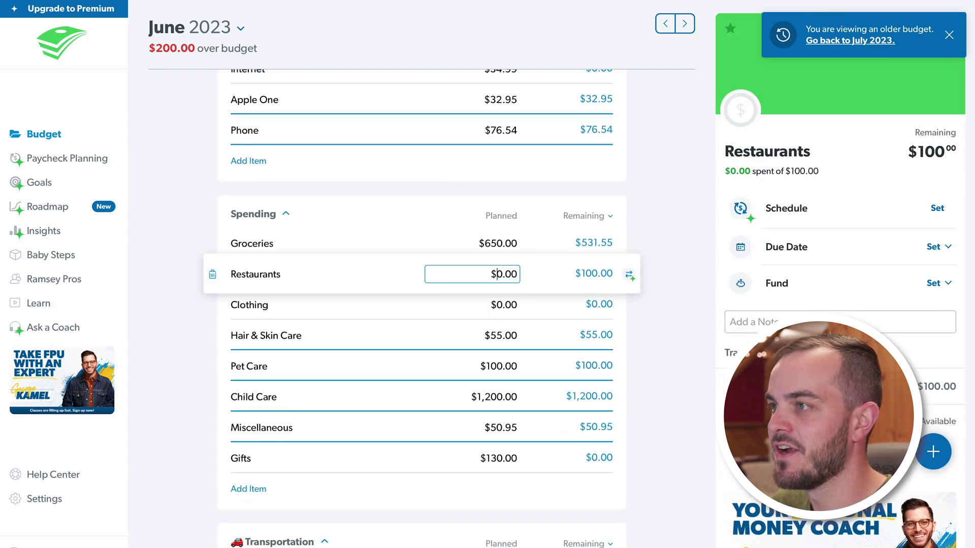
{"action": "key", "text": "Return"}
{"action": "left_click", "coordinate": [495, 260]}
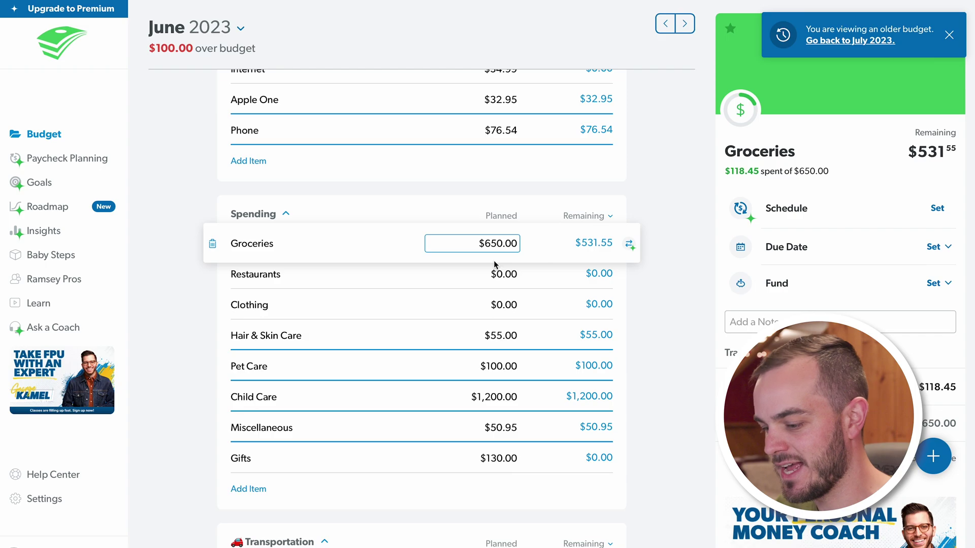
{"action": "key", "text": "Return"}
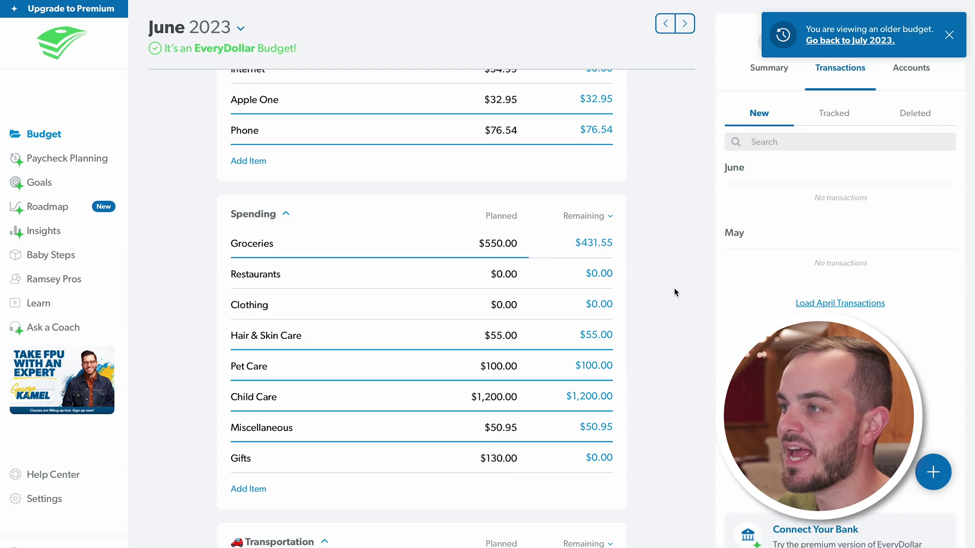
Step: Set the planned Pet Care amount to $0.00 and assign the freed $100.00 to the Emergency Fund, planning $200.00 for it
{"action": "scroll", "coordinate": [665, 299], "scroll_direction": "up", "scroll_amount": 5}
{"action": "scroll", "coordinate": [659, 313], "scroll_direction": "down", "scroll_amount": 4}
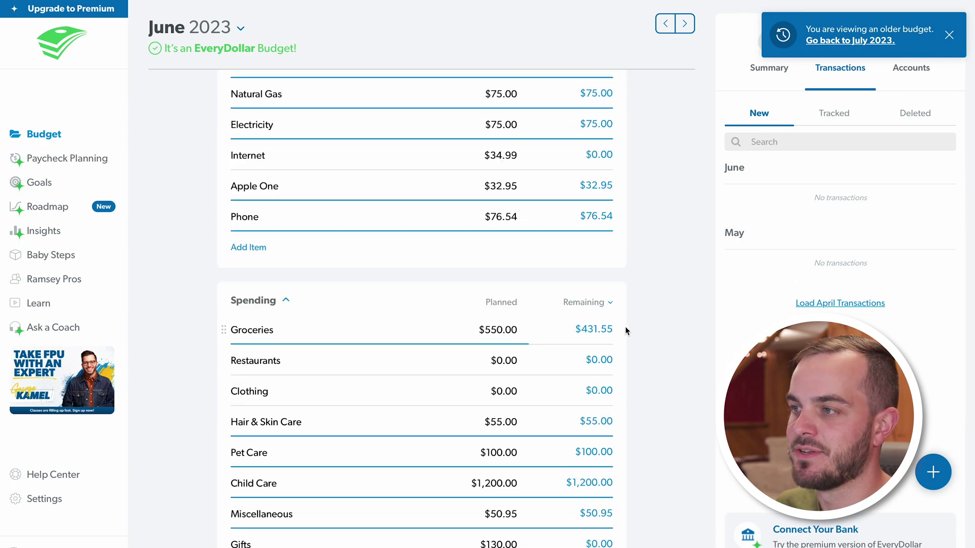
{"action": "left_click", "coordinate": [496, 453]}
{"action": "key", "text": "BackSpace"}
{"action": "key", "text": "BackSpace"}
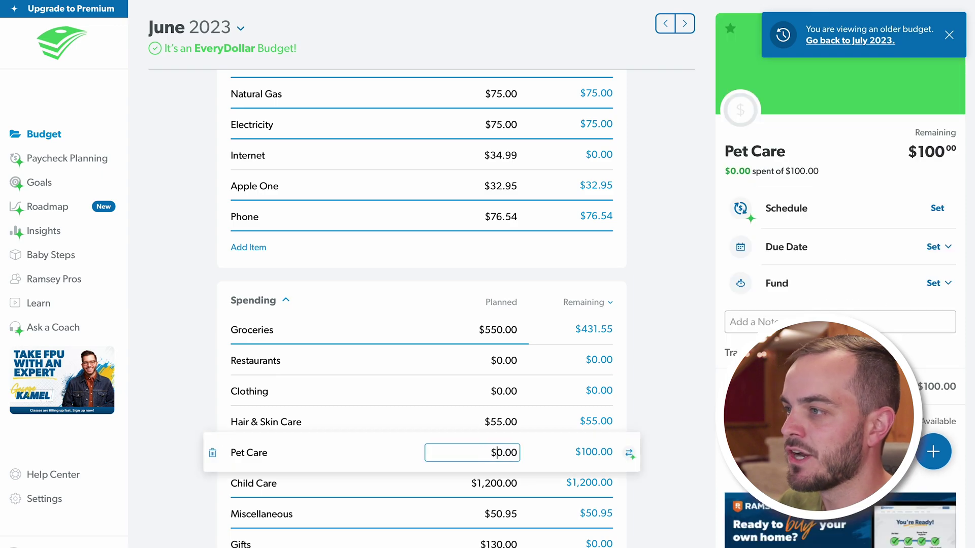
{"action": "left_click", "coordinate": [662, 399]}
{"action": "scroll", "coordinate": [660, 347], "scroll_direction": "down", "scroll_amount": 9}
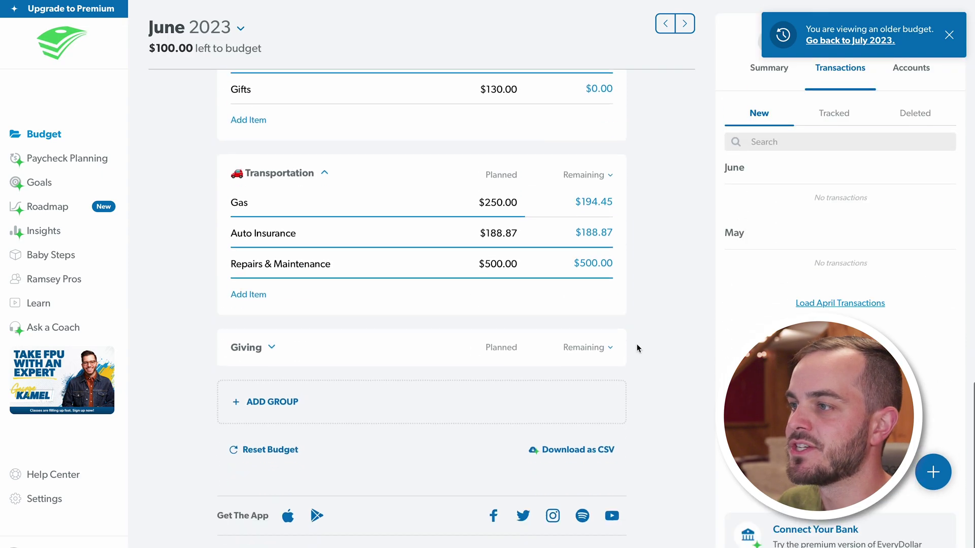
{"action": "scroll", "coordinate": [642, 349], "scroll_direction": "down", "scroll_amount": 2}
{"action": "scroll", "coordinate": [648, 335], "scroll_direction": "up", "scroll_amount": 2}
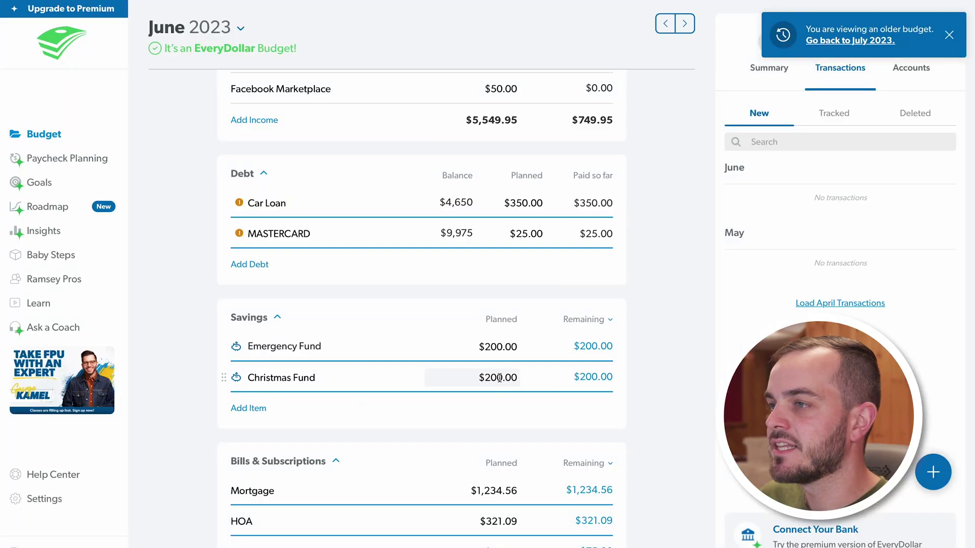
Step: Track a $50.00 expense named Christmas Gift against the Christmas Fund, dated 06/22/23
{"action": "left_click", "coordinate": [495, 378]}
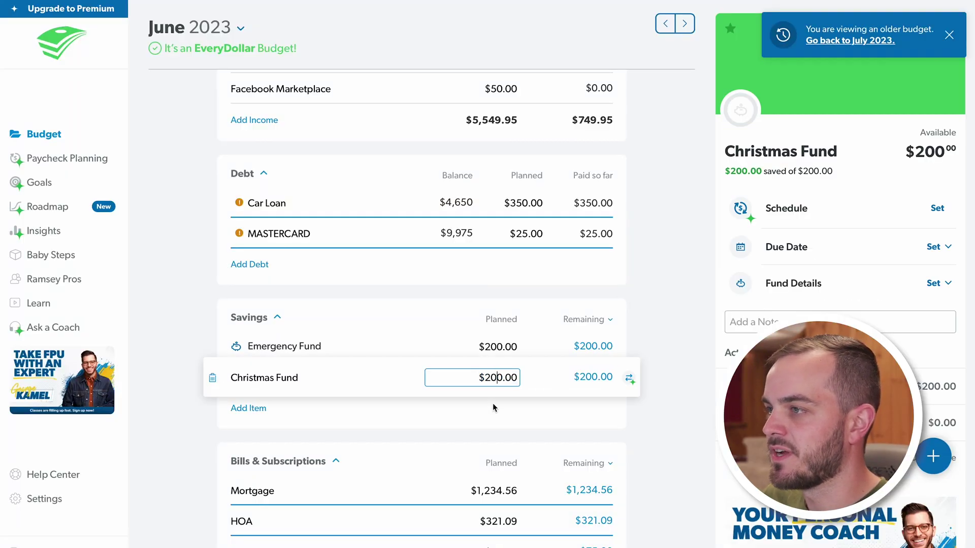
{"action": "left_click", "coordinate": [934, 456]}
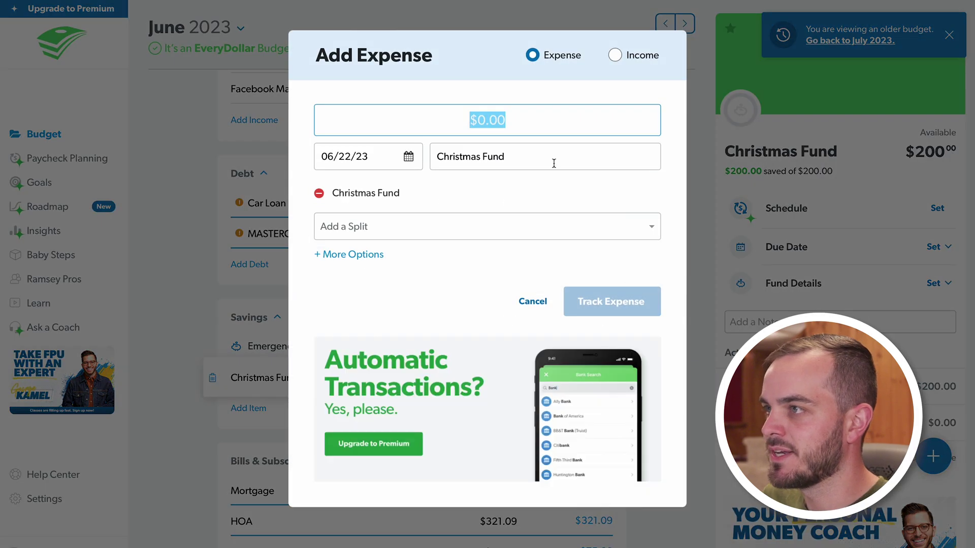
{"action": "type", "text": "50"}
{"action": "left_click", "coordinate": [535, 163]}
{"action": "key", "text": "End"}
{"action": "key", "text": "BackSpace"}
{"action": "key", "text": "BackSpace"}
{"action": "key", "text": "BackSpace"}
{"action": "key", "text": "BackSpace"}
{"action": "key", "text": "BackSpace"}
{"action": "type", "text": "Gift"}
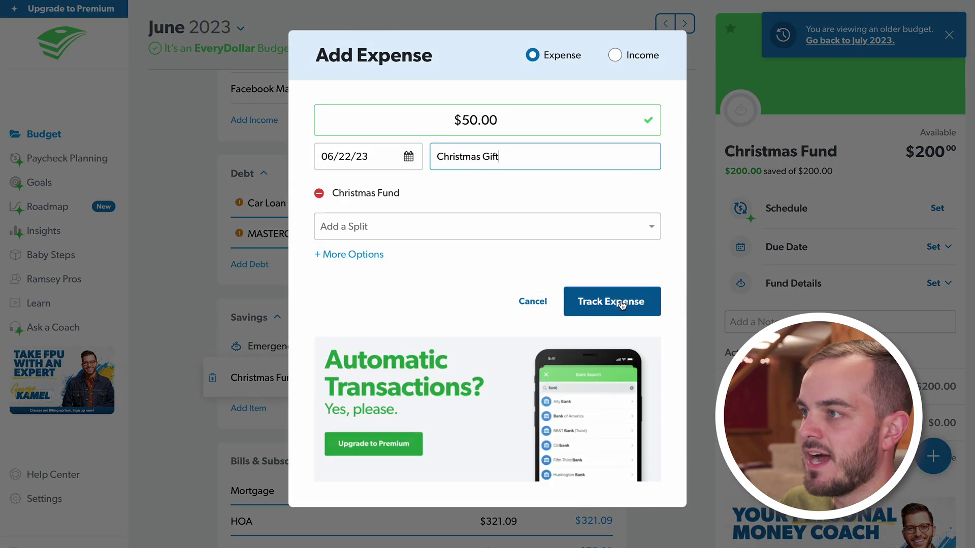
{"action": "left_click", "coordinate": [627, 304]}
{"action": "left_click", "coordinate": [628, 304]}
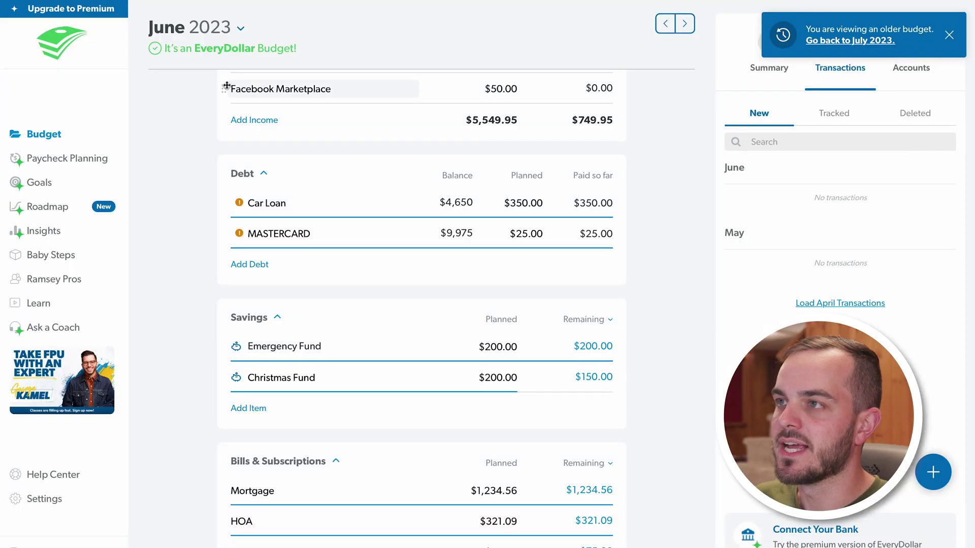
Step: Open the July budget and compare the Christmas Fund's planned amount with its remaining amount
{"action": "left_click", "coordinate": [222, 31]}
{"action": "left_click", "coordinate": [477, 75]}
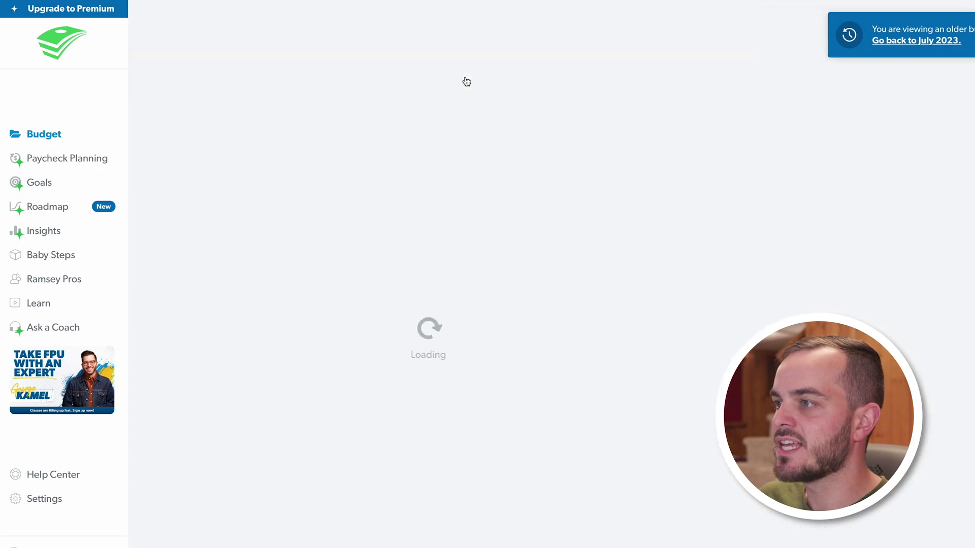
{"action": "scroll", "coordinate": [583, 286], "scroll_direction": "down", "scroll_amount": 5}
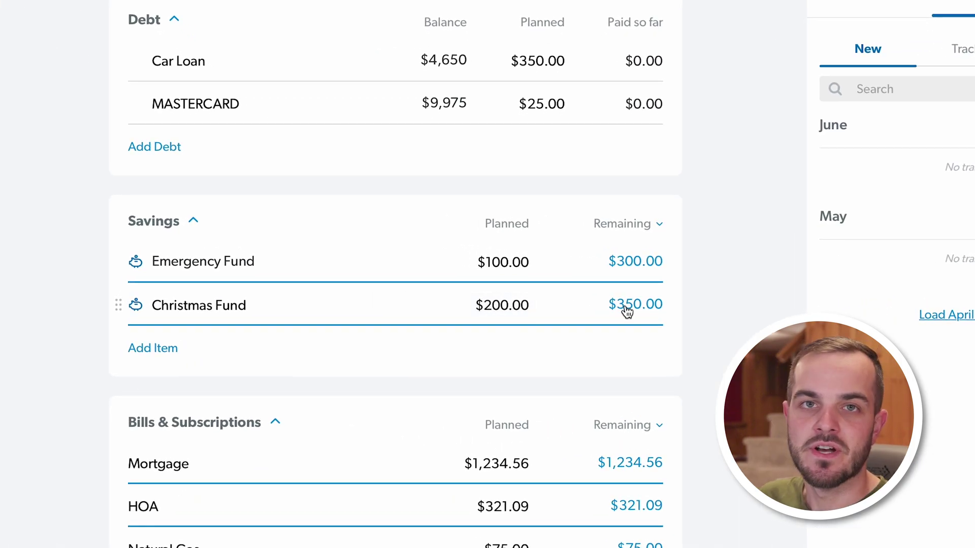
{"action": "left_click", "coordinate": [528, 306]}
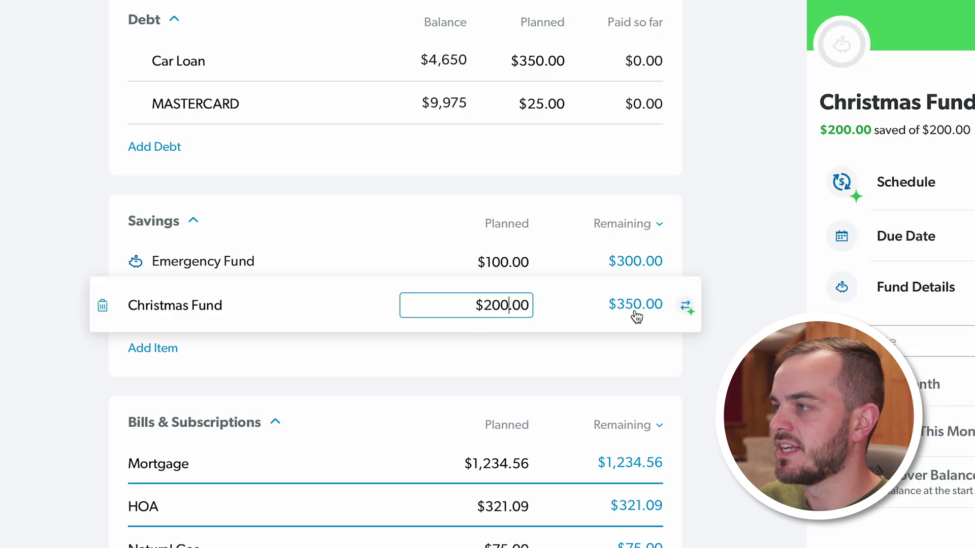